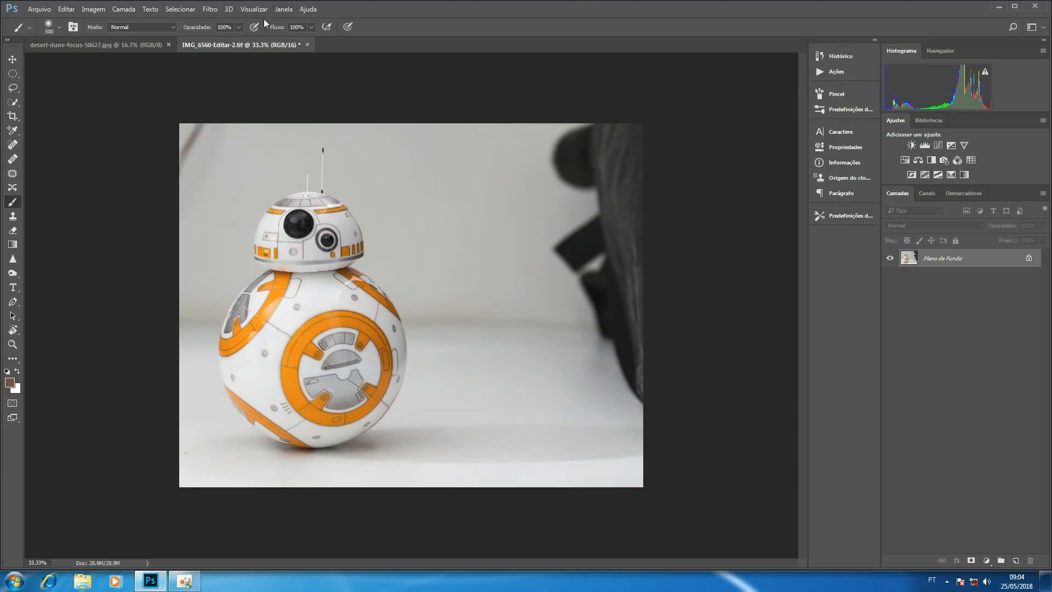
# Step: Duplicate the background layer of the desert-dune image and extend the canvas upward above the sky with the Crop tool
pyautogui.click(126, 44)
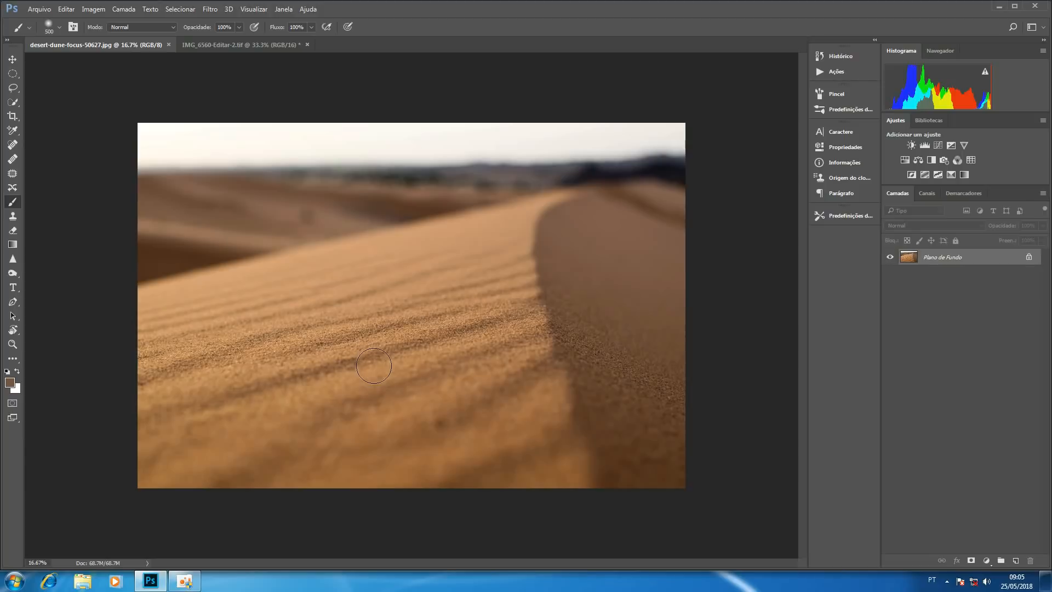
pyautogui.hotkey('ctrl', 'j')
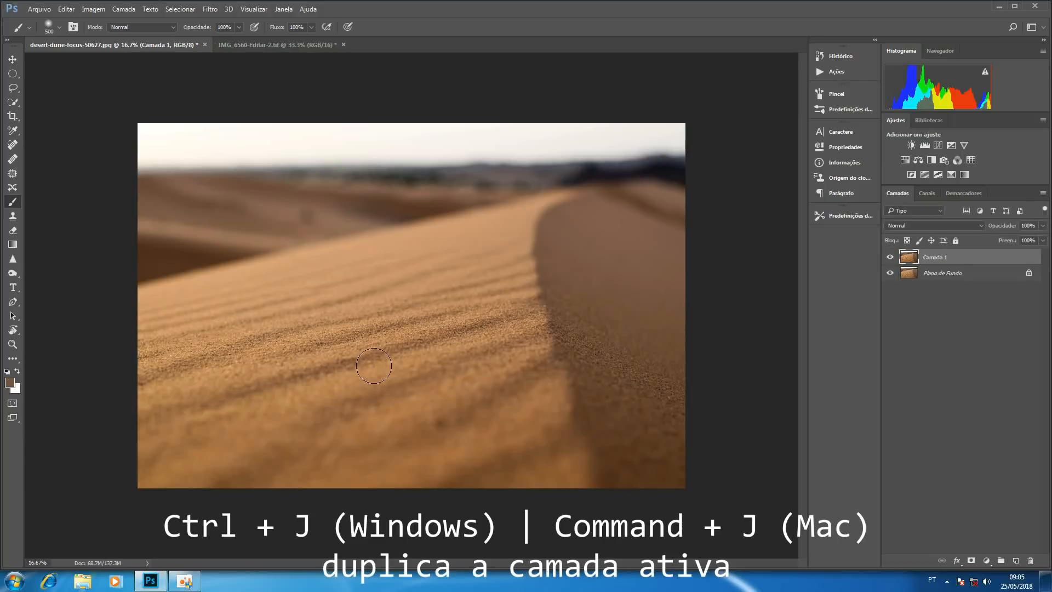
pyautogui.click(12, 117)
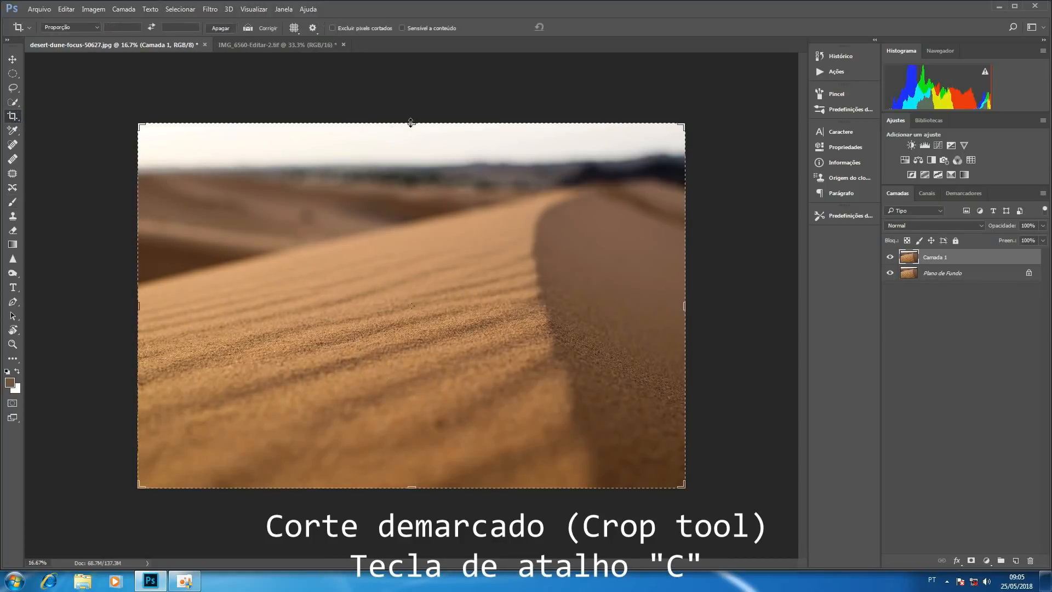
pyautogui.moveTo(411, 123); pyautogui.dragTo(415, 60)
pyautogui.press('Return')
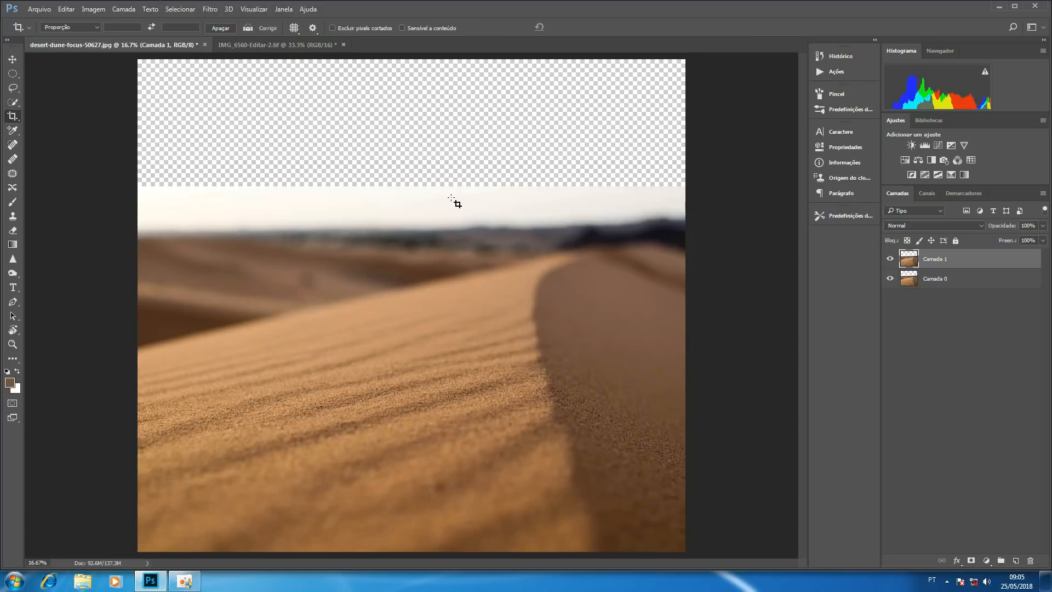
# Step: Make a full-width rectangular selection covering the empty canvas area and a thin strip of the sky below it
pyautogui.click(13, 75)
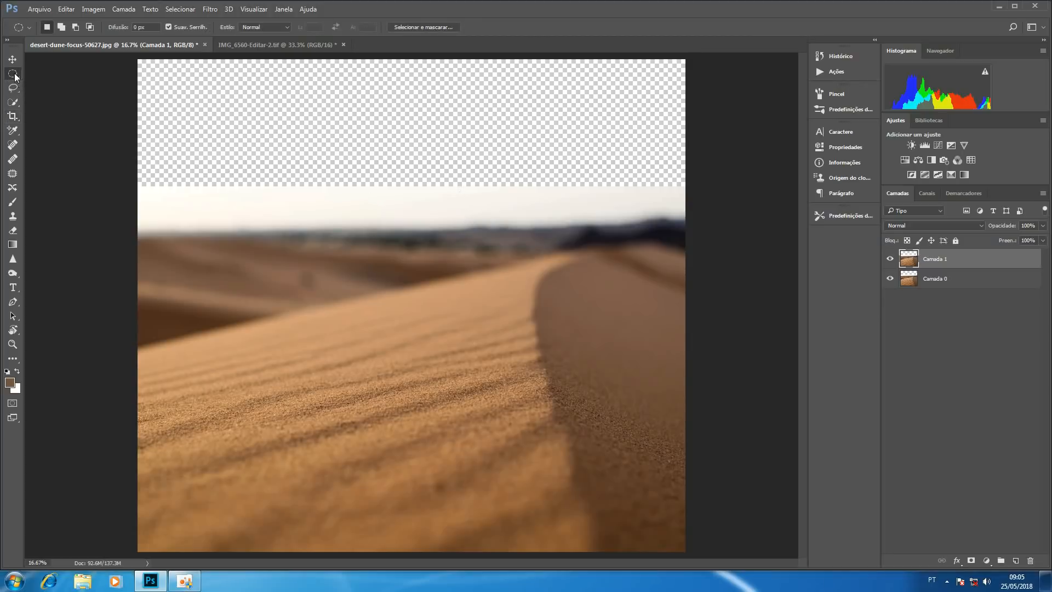
pyautogui.rightClick(15, 77)
pyautogui.click(52, 74)
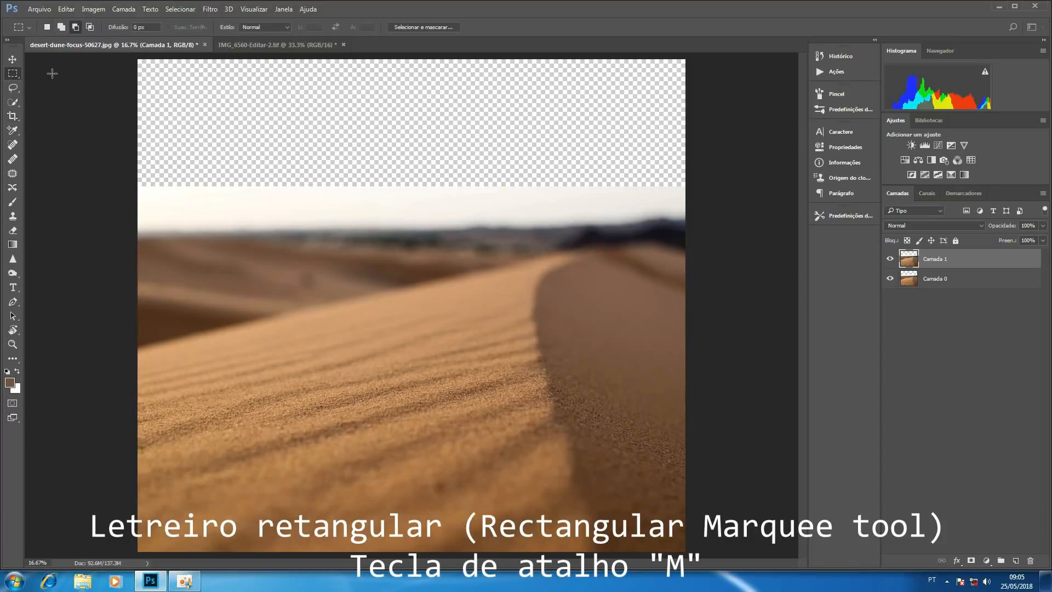
pyautogui.moveTo(121, 55); pyautogui.dragTo(711, 206)
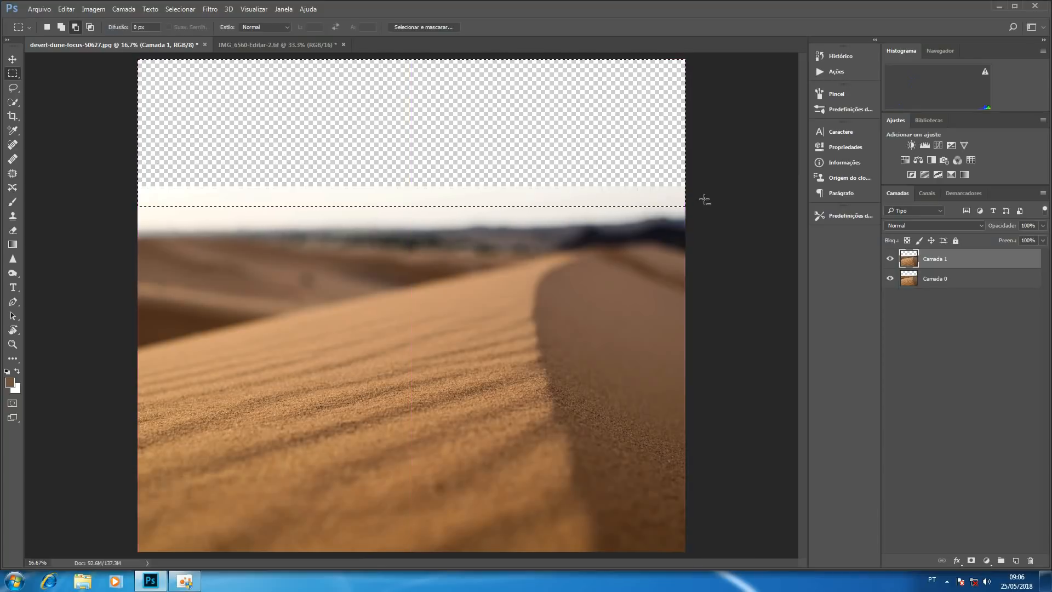
# Step: Fill the selection with the off-white colour fdf8f2 sampled from the top of the sky, and deselect
pyautogui.click(9, 382)
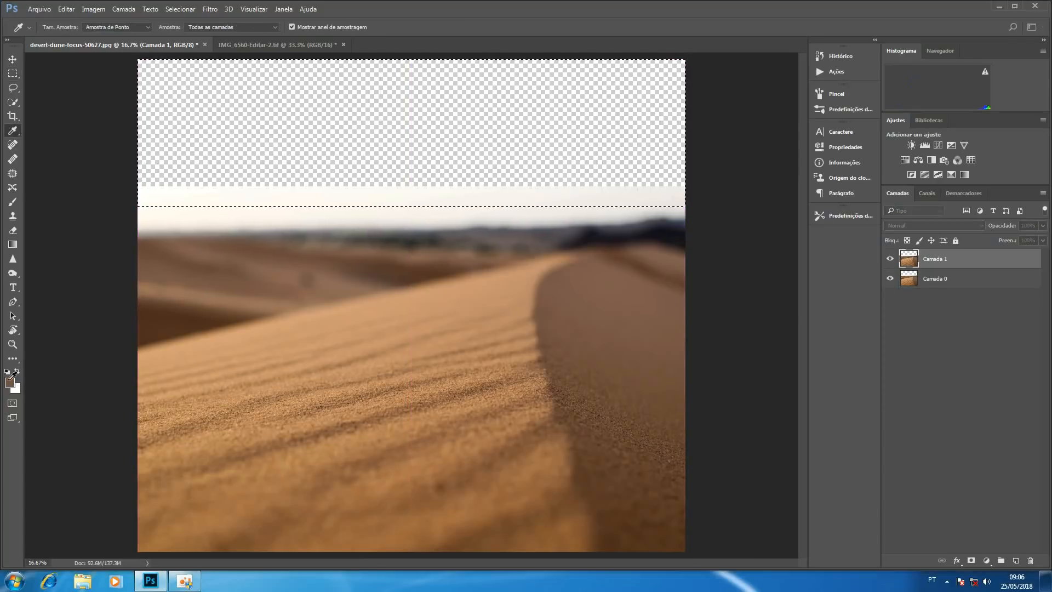
pyautogui.click(368, 190)
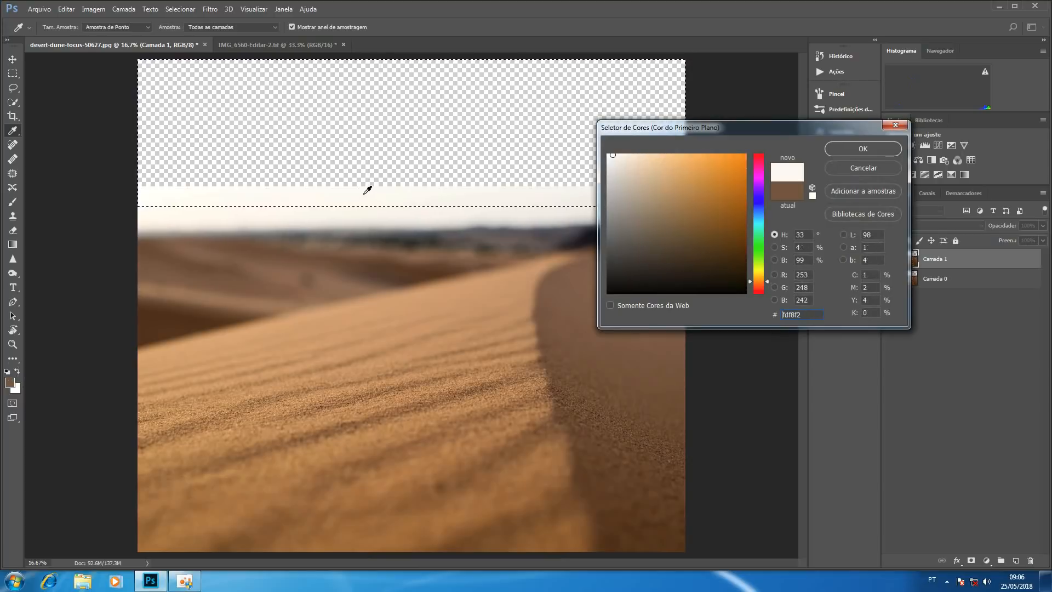
pyautogui.click(875, 149)
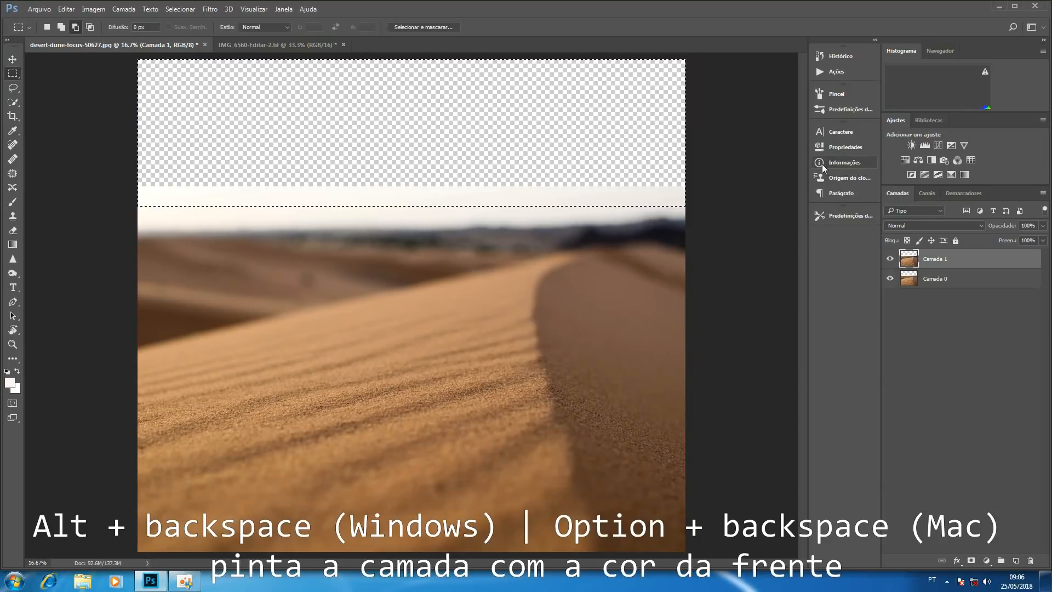
pyautogui.hotkey('alt', 'BackSpace')
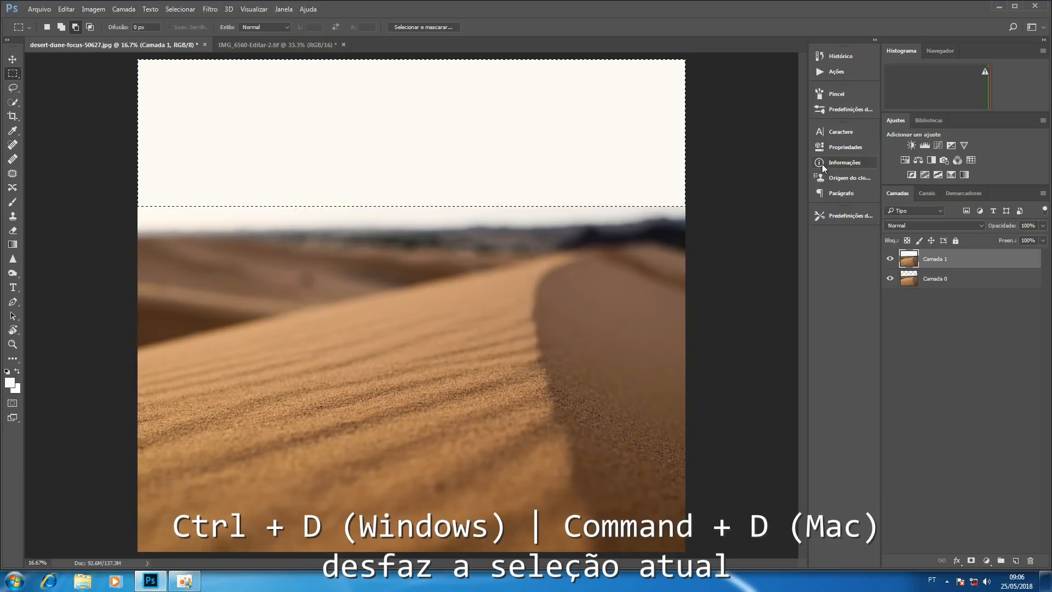
pyautogui.hotkey('ctrl', 'd')
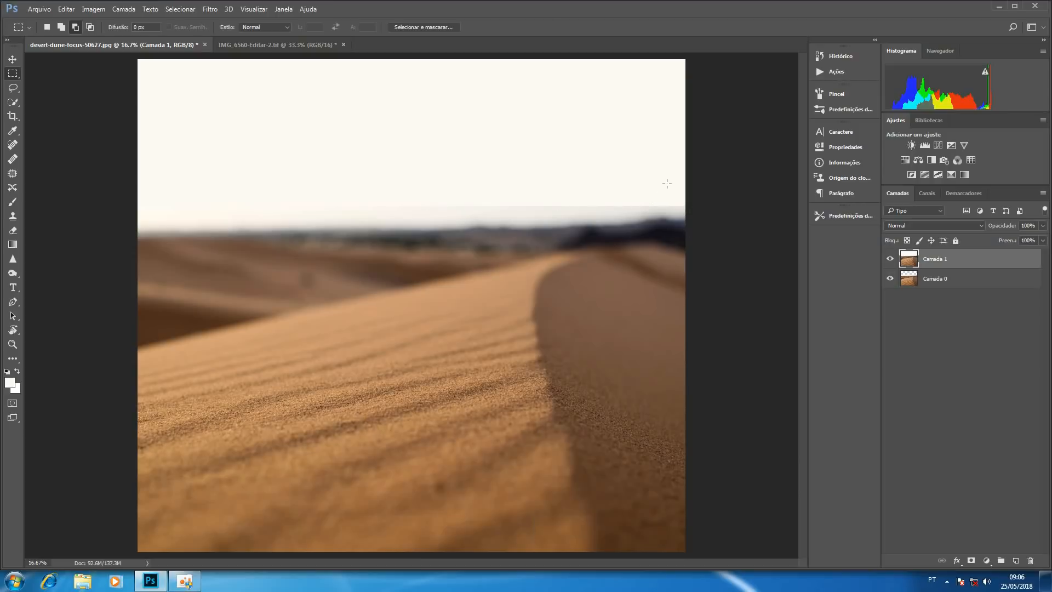
# Step: Paint over the seam between the filled area and the original sky with a soft 700 px brush at 49% opacity
pyautogui.click(18, 202)
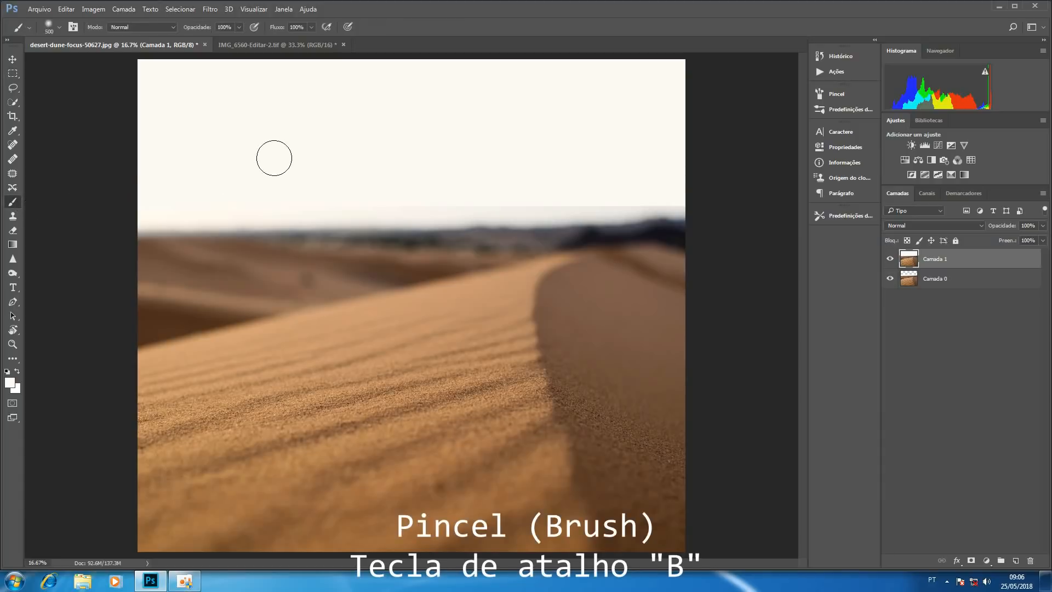
pyautogui.moveTo(182, 30)
pyautogui.mouseDown()
pyautogui.moveTo(208, 29)
pyautogui.moveTo(189, 27)
pyautogui.moveTo(150, 59)
pyautogui.mouseUp()
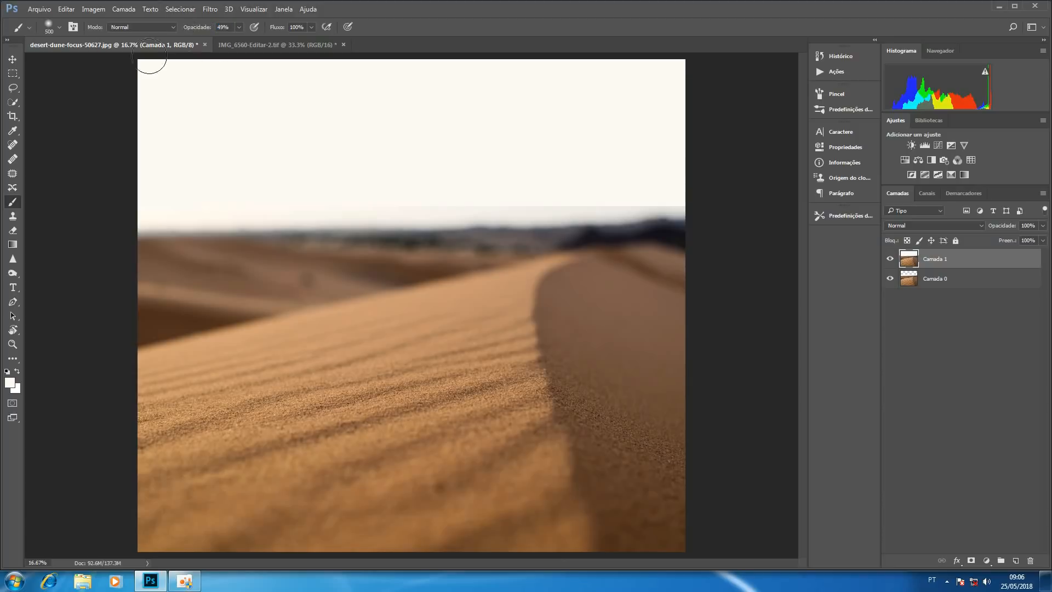
pyautogui.click(61, 26)
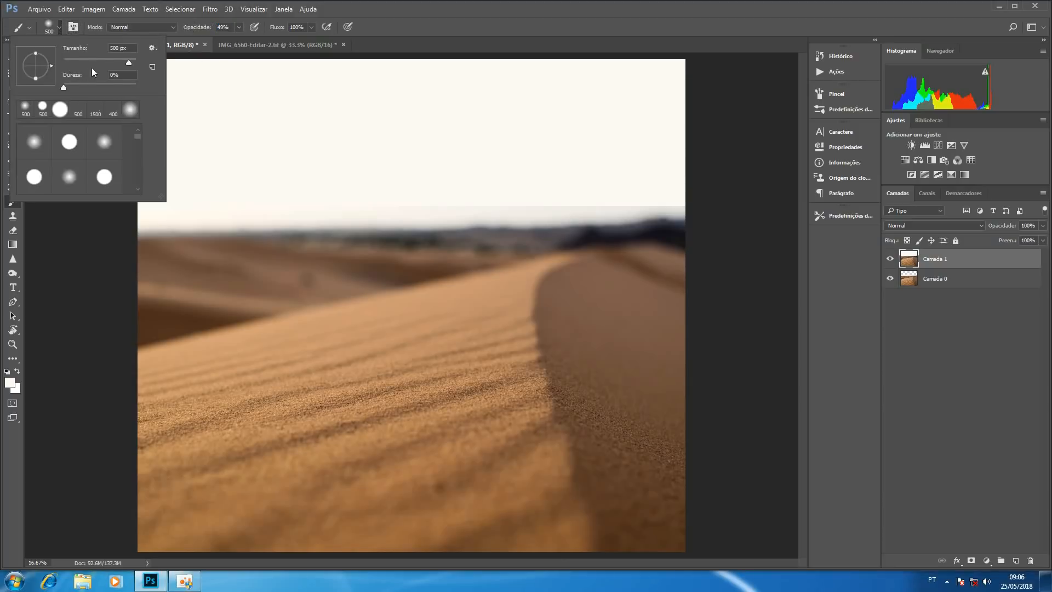
pyautogui.click(510, 146)
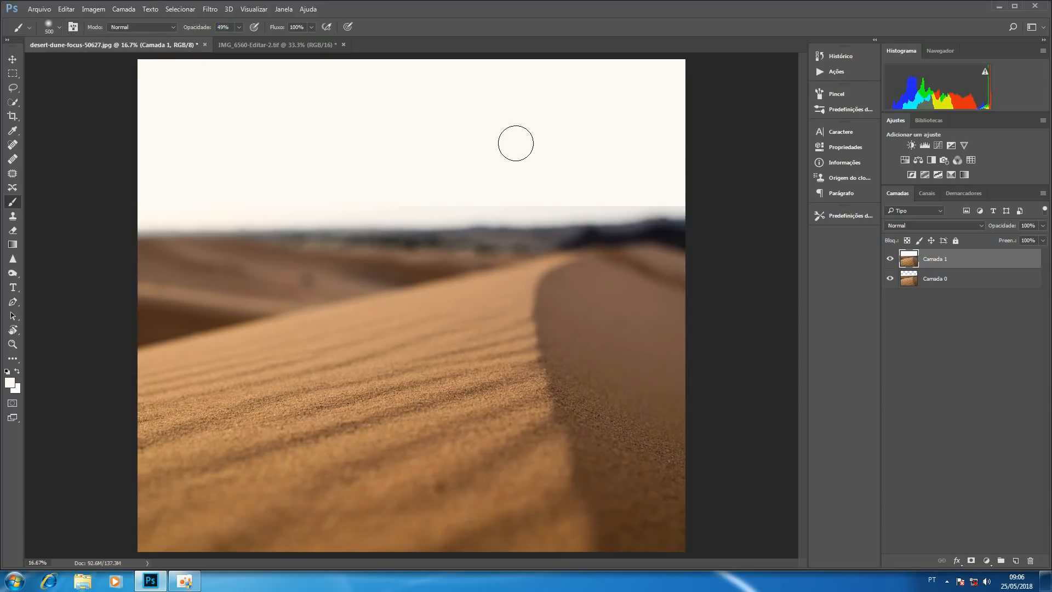
pyautogui.press(']')
pyautogui.press(']')
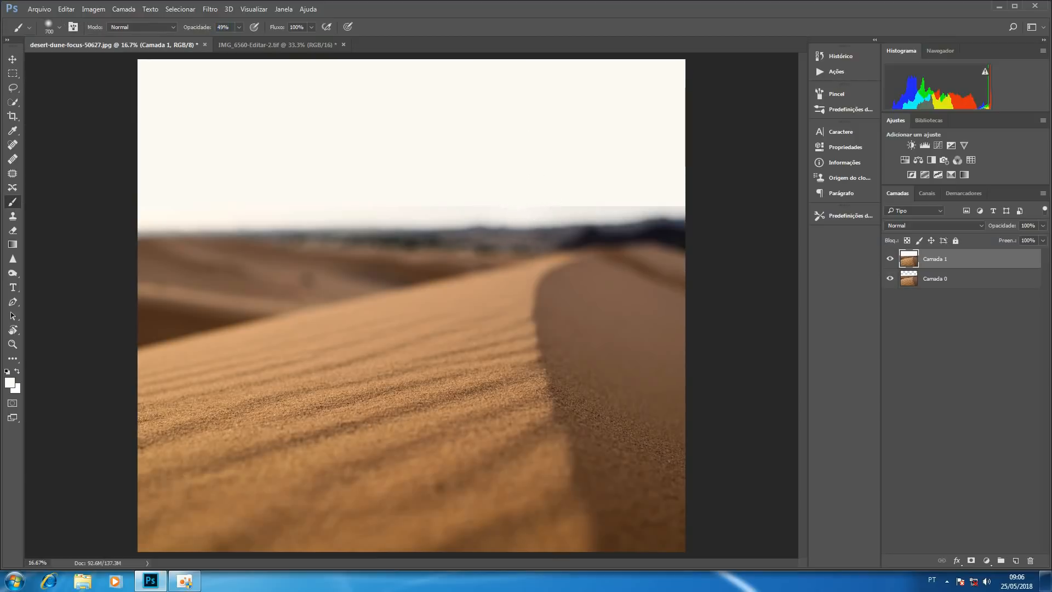
pyautogui.moveTo(526, 197)
pyautogui.mouseDown()
pyautogui.moveTo(487, 199)
pyautogui.moveTo(437, 174)
pyautogui.moveTo(591, 195)
pyautogui.moveTo(716, 184)
pyautogui.moveTo(111, 189)
pyautogui.mouseUp()
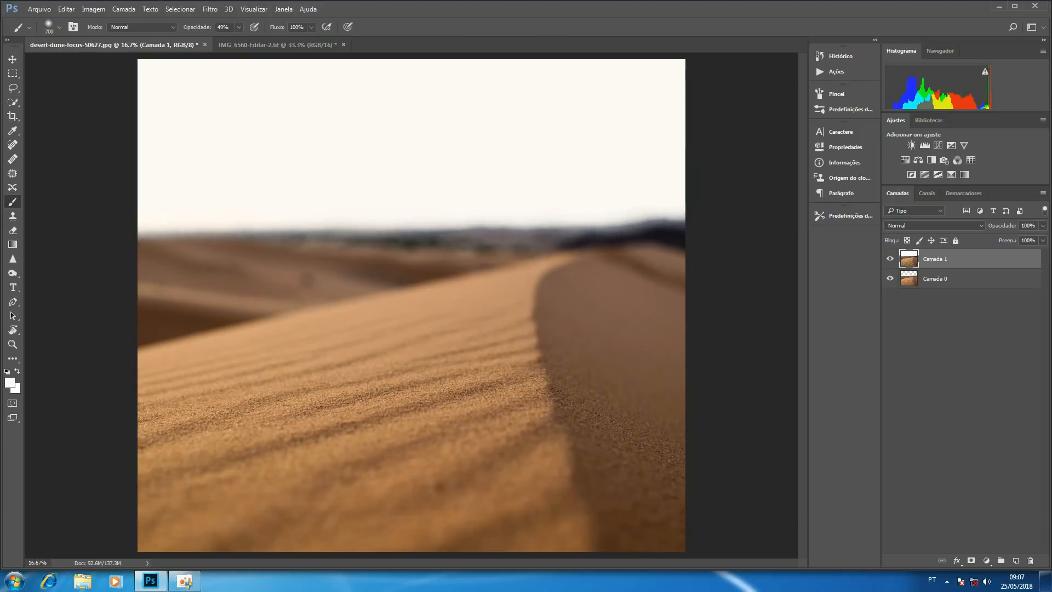
# Step: Compare the retouched sky with the original, and copy the desert layer into the IMG_6560-Editar-2.tif robot image with the Move tool
pyautogui.click(890, 259)
pyautogui.click(890, 259)
pyautogui.click(11, 65)
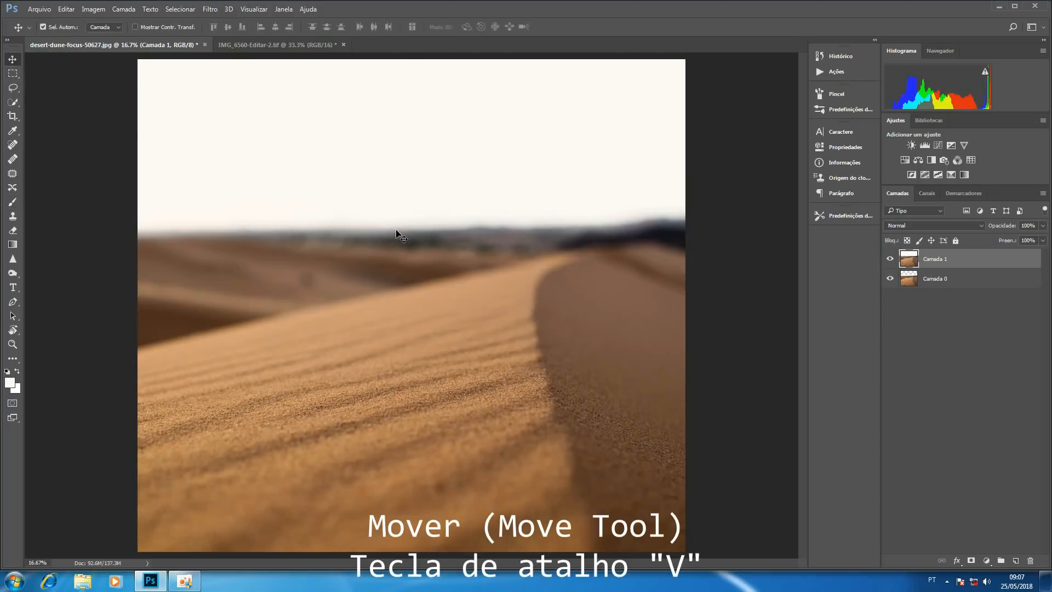
pyautogui.moveTo(400, 235); pyautogui.dragTo(419, 294)
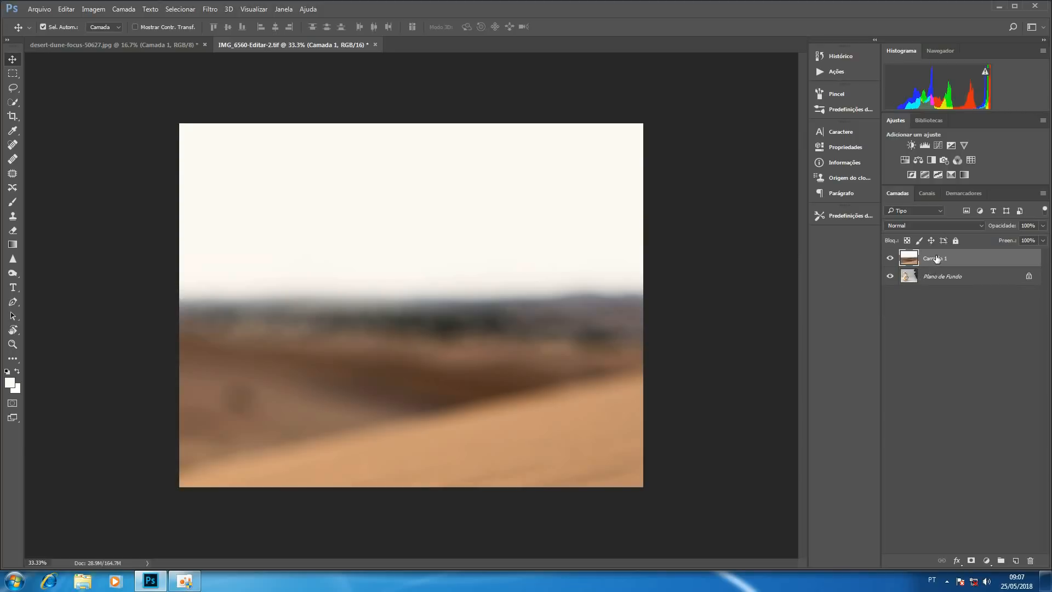
# Step: Unlock the robot background layer and place it above the desert layer with its opacity lowered to 41%
pyautogui.click(1029, 277)
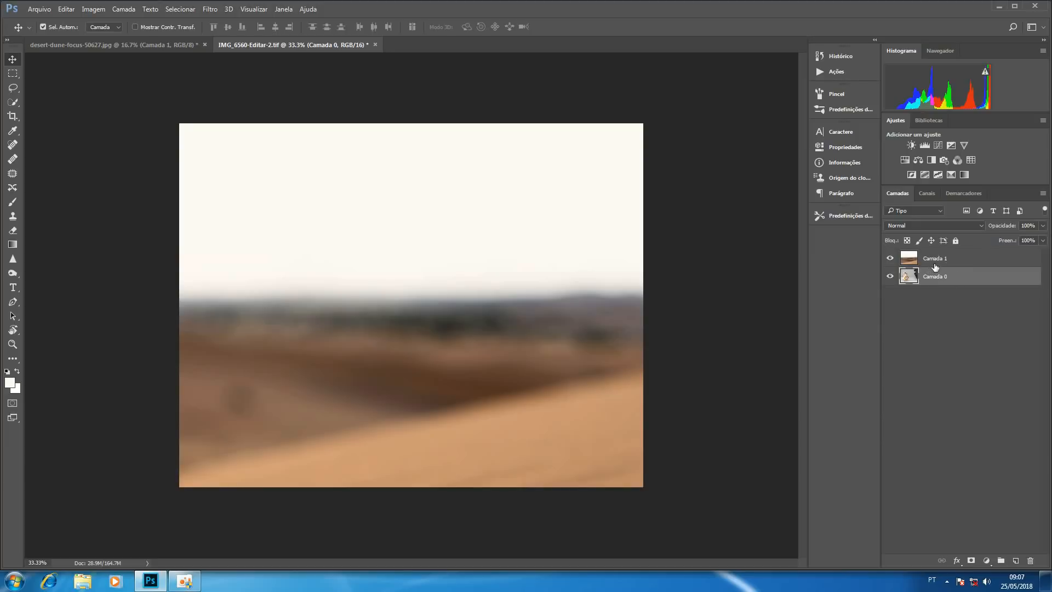
pyautogui.moveTo(944, 280)
pyautogui.mouseDown()
pyautogui.moveTo(948, 256)
pyautogui.moveTo(948, 266)
pyautogui.mouseUp()
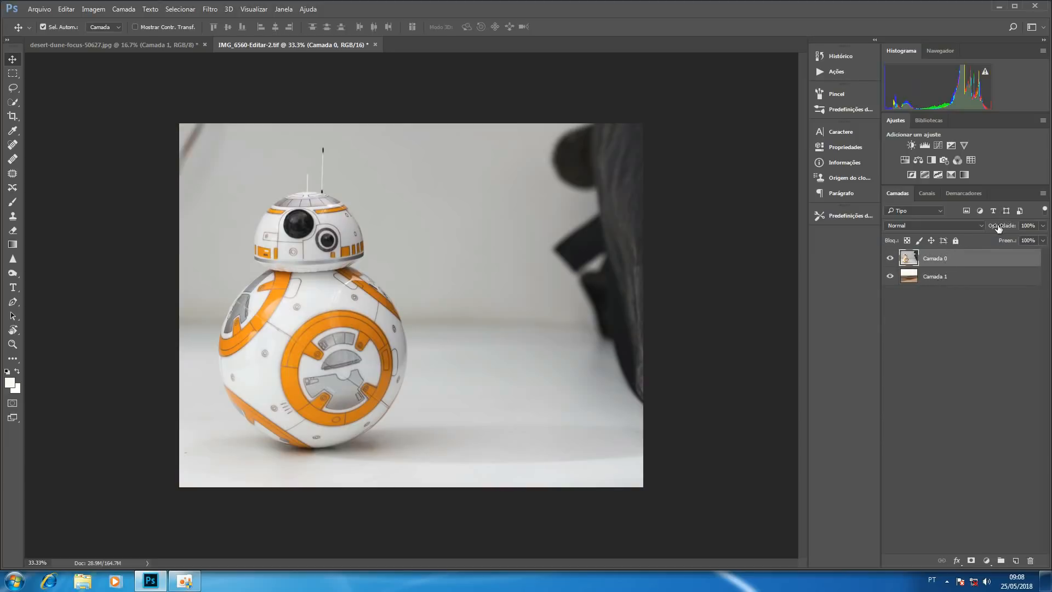
pyautogui.moveTo(1001, 228); pyautogui.dragTo(985, 225)
pyautogui.moveTo(985, 226); pyautogui.dragTo(982, 218)
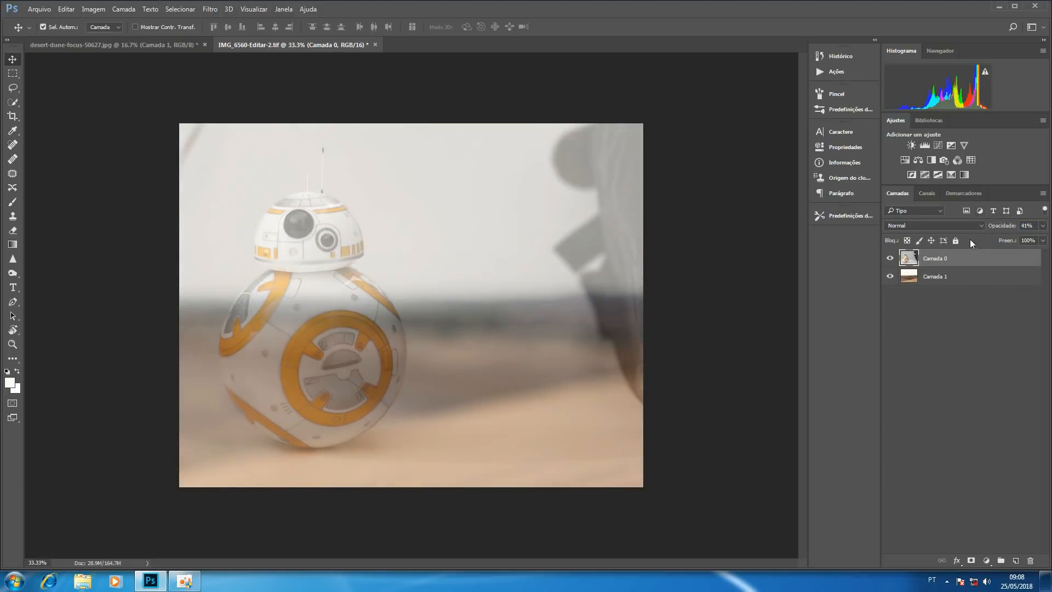
# Step: Scale the desert layer proportionally to about 44.4% and position it so the dune fills the canvas behind the robot
pyautogui.click(938, 281)
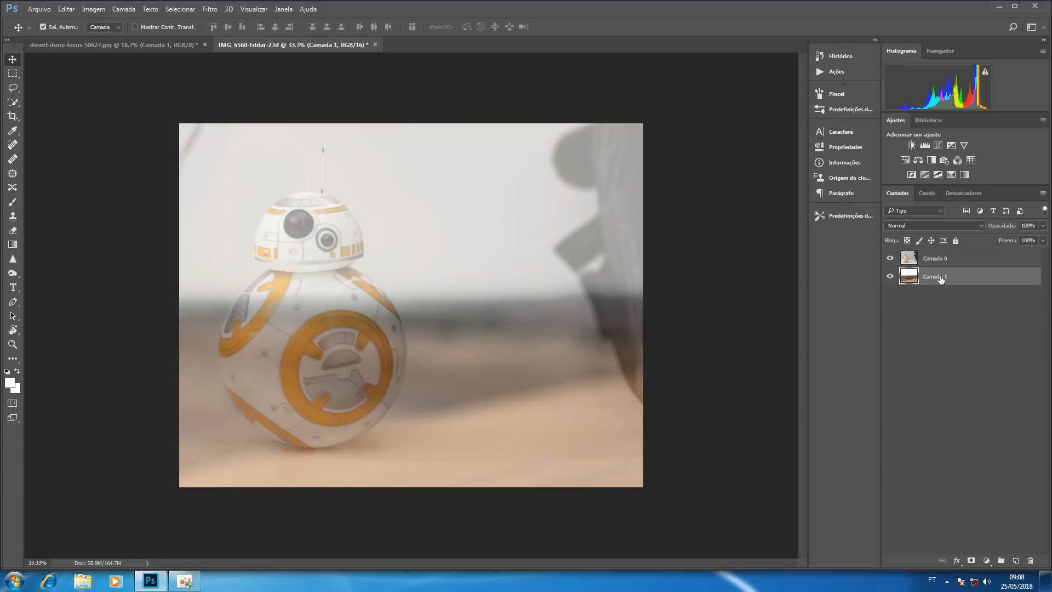
pyautogui.hotkey('ctrl', 't')
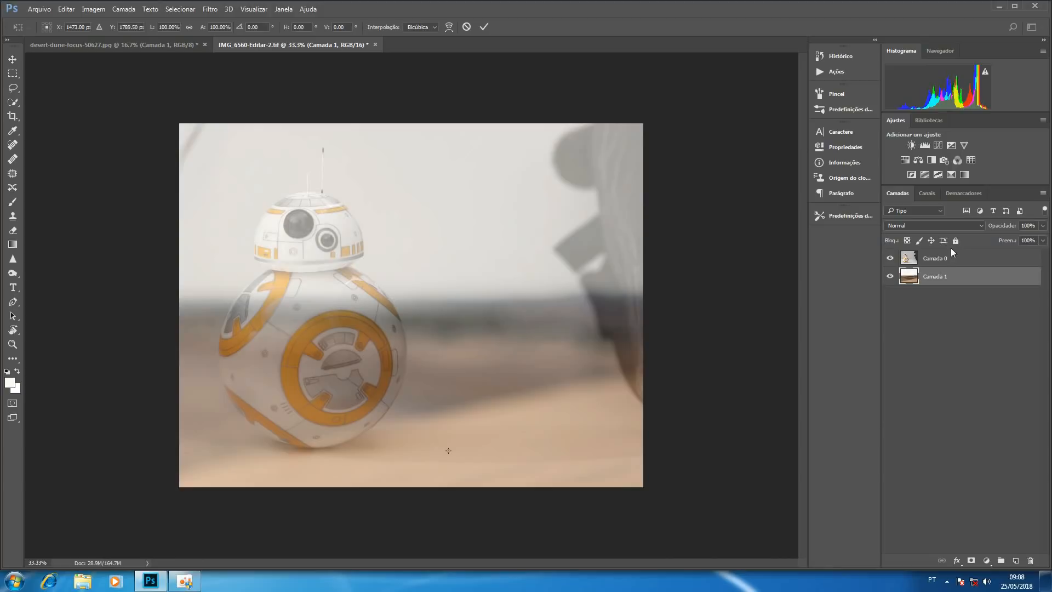
pyautogui.hotkey('ctrl', '0')
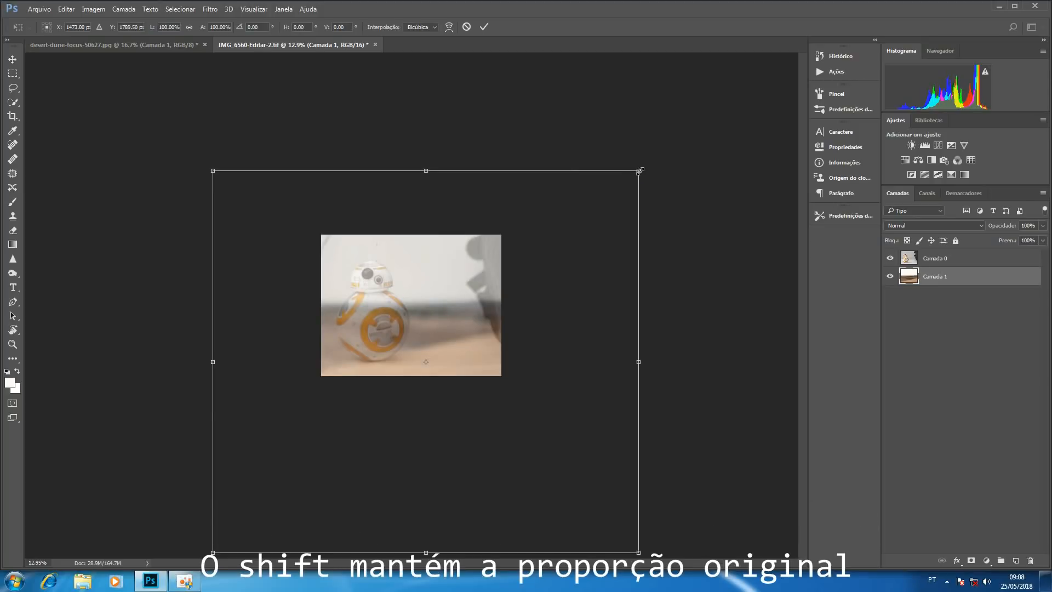
pyautogui.moveTo(637, 173); pyautogui.dragTo(495, 300)
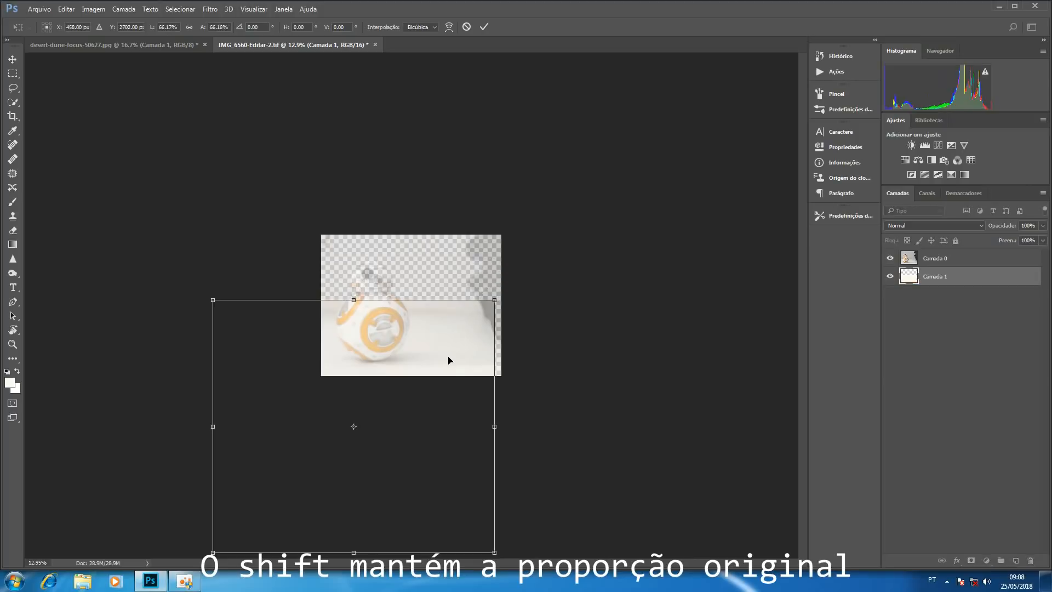
pyautogui.moveTo(445, 370); pyautogui.dragTo(548, 208)
pyautogui.moveTo(592, 142); pyautogui.dragTo(504, 213)
pyautogui.moveTo(454, 293); pyautogui.dragTo(459, 284)
pyautogui.moveTo(509, 212); pyautogui.dragTo(503, 216)
pyautogui.moveTo(451, 315)
pyautogui.mouseDown()
pyautogui.moveTo(460, 345)
pyautogui.moveTo(455, 328)
pyautogui.mouseUp()
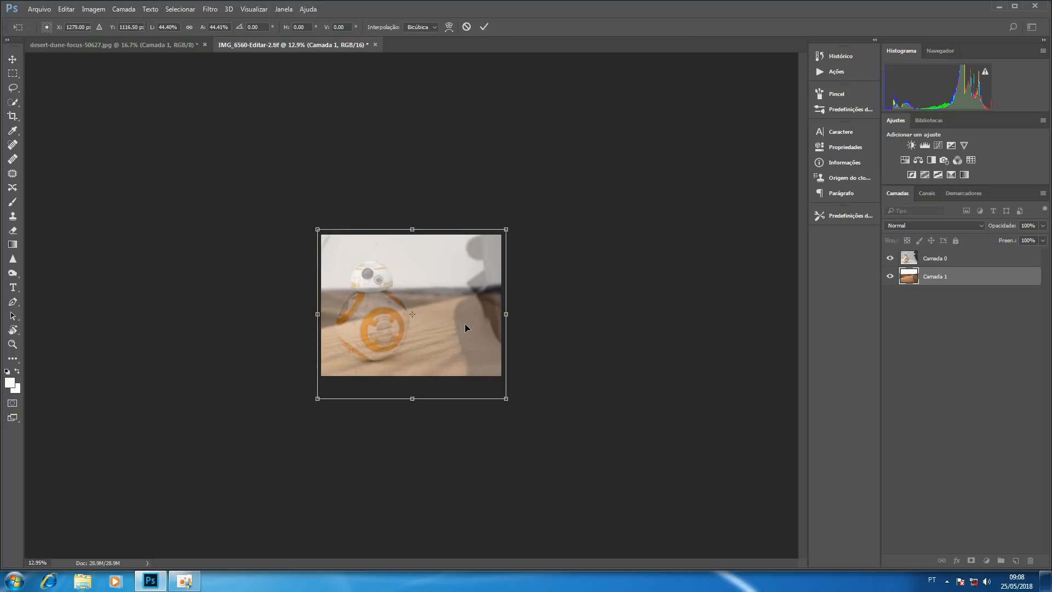
pyautogui.press('Return')
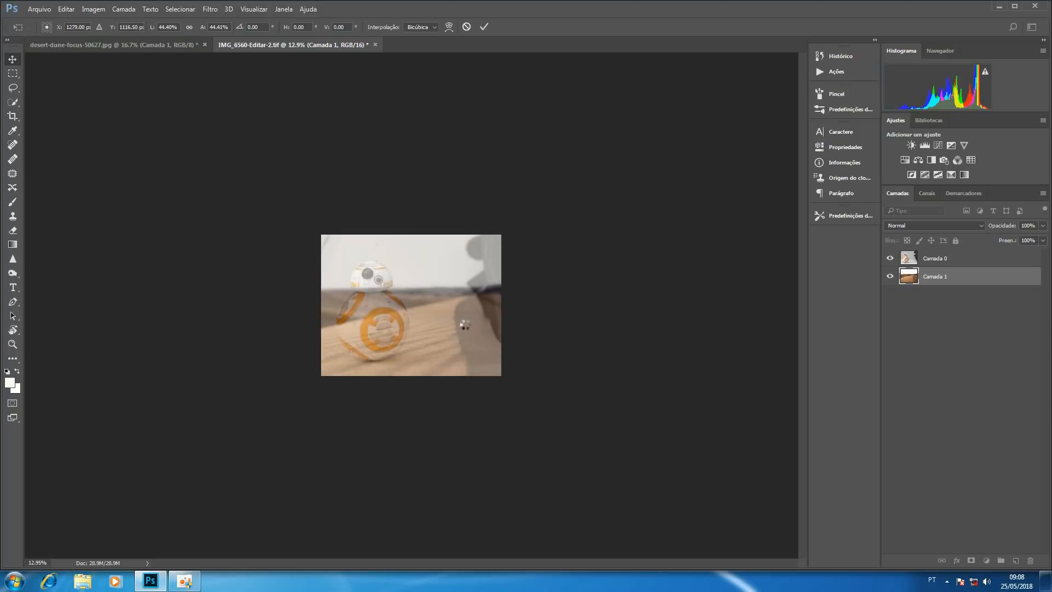
# Step: Hide the robot layer to examine how the desert background fills the canvas, and show the layer again
pyautogui.click(890, 259)
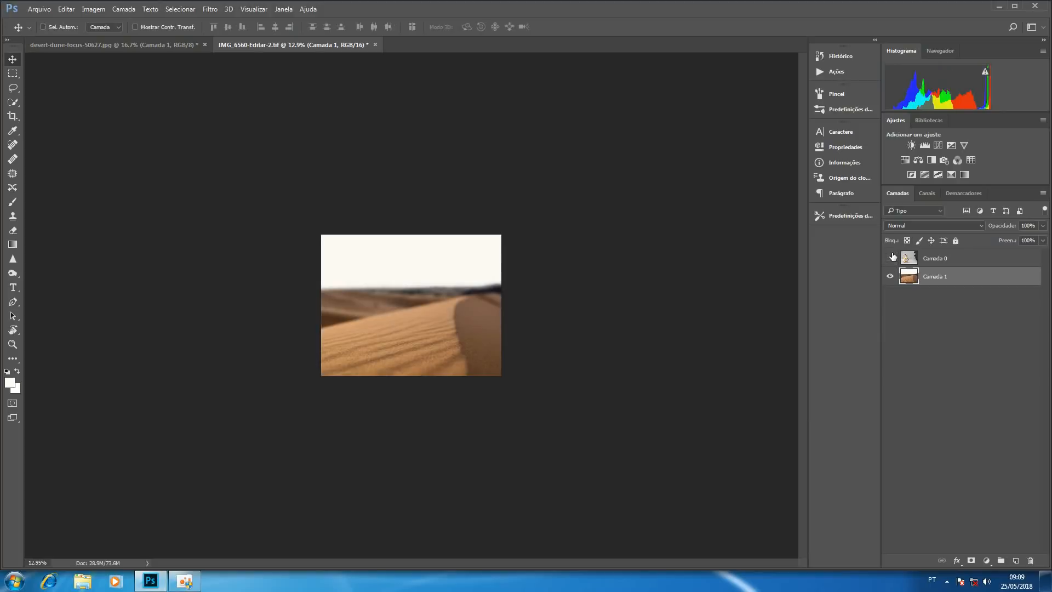
pyautogui.hotkey('ctrl', '+')
pyautogui.hotkey('ctrl', '+')
pyautogui.hotkey('ctrl', '+')
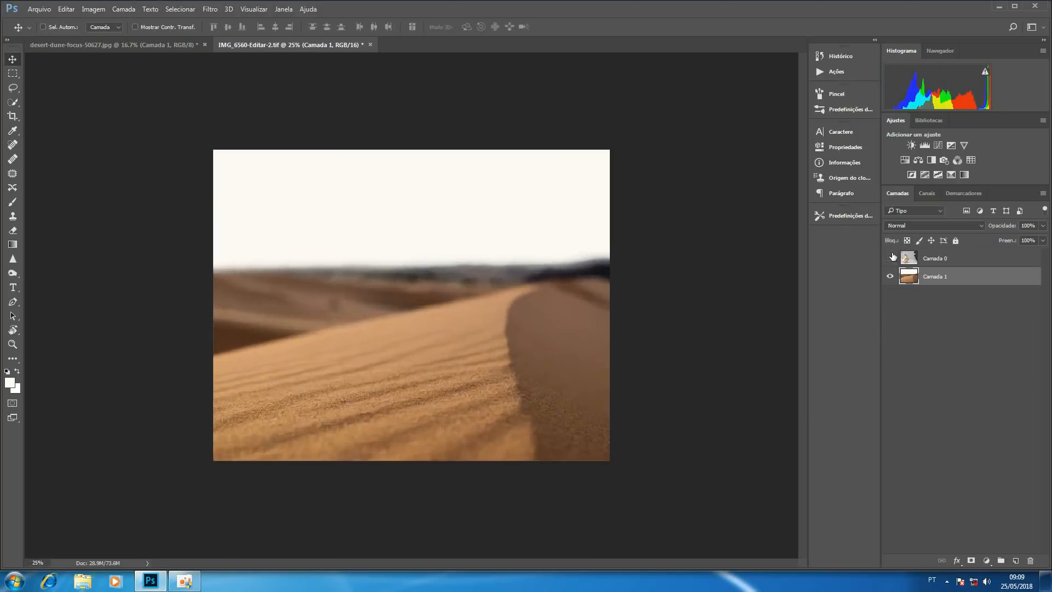
pyautogui.hotkey('ctrl', '-')
pyautogui.hotkey('ctrl', '+')
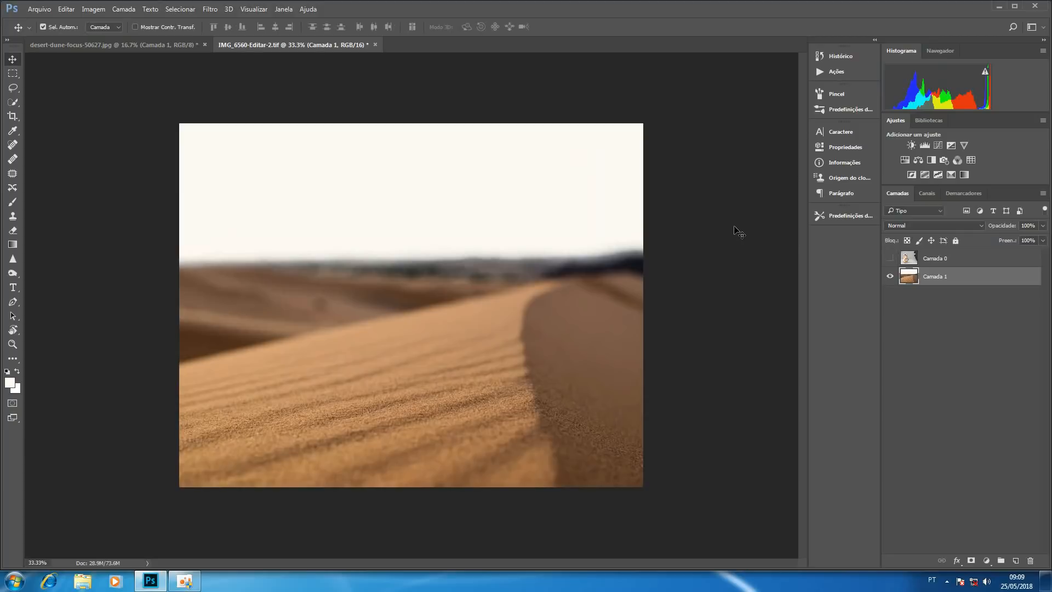
pyautogui.click(890, 259)
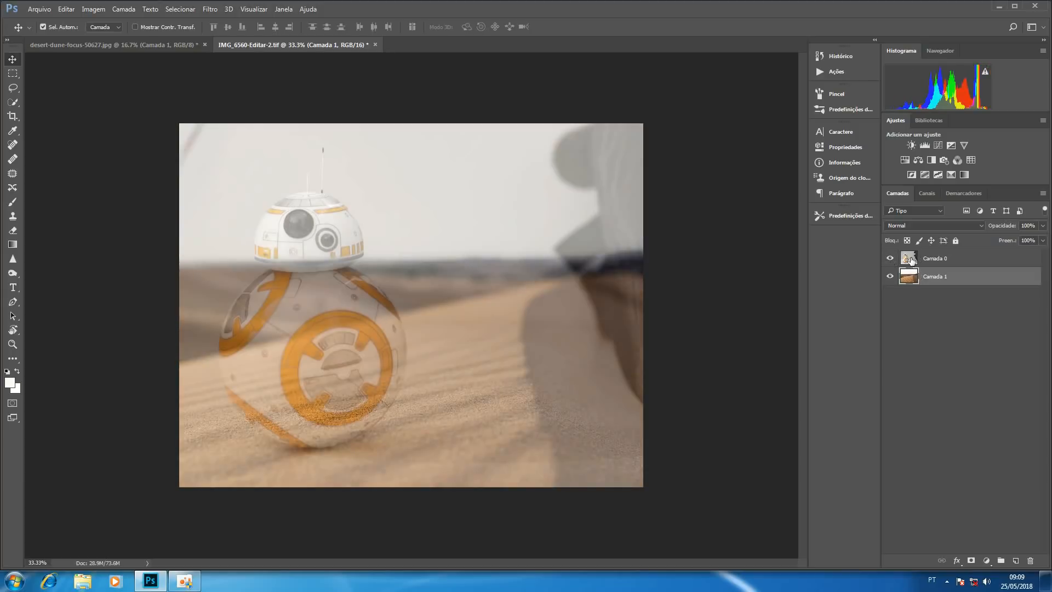
# Step: Scale the semi-transparent robot layer proportionally to about 87.4% and move it up and right so the robot stands on the dune
pyautogui.moveTo(910, 260); pyautogui.dragTo(910, 266)
pyautogui.hotkey('ctrl', 't')
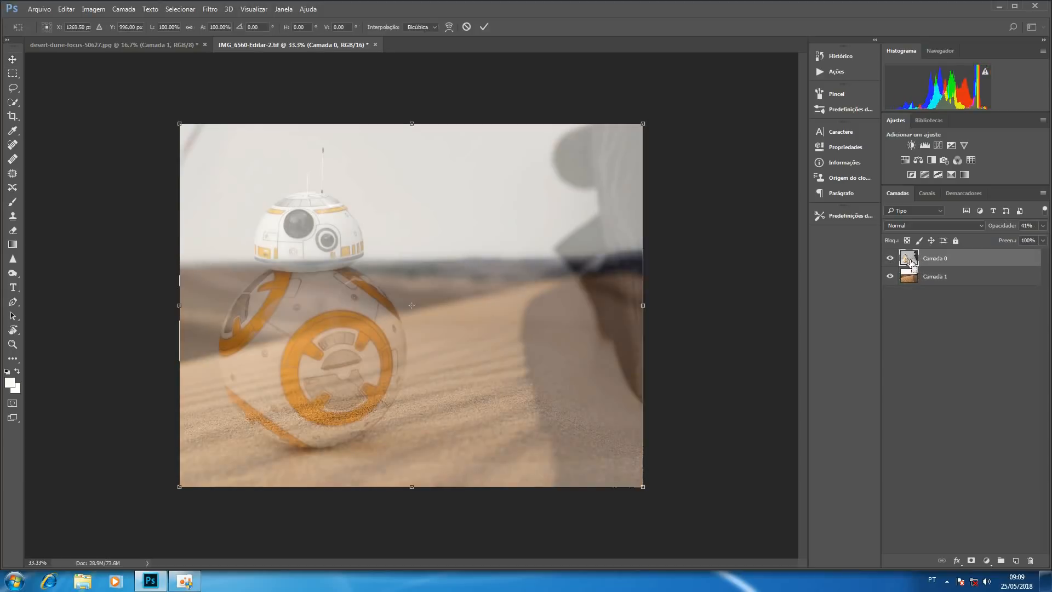
pyautogui.moveTo(644, 124); pyautogui.dragTo(585, 167)
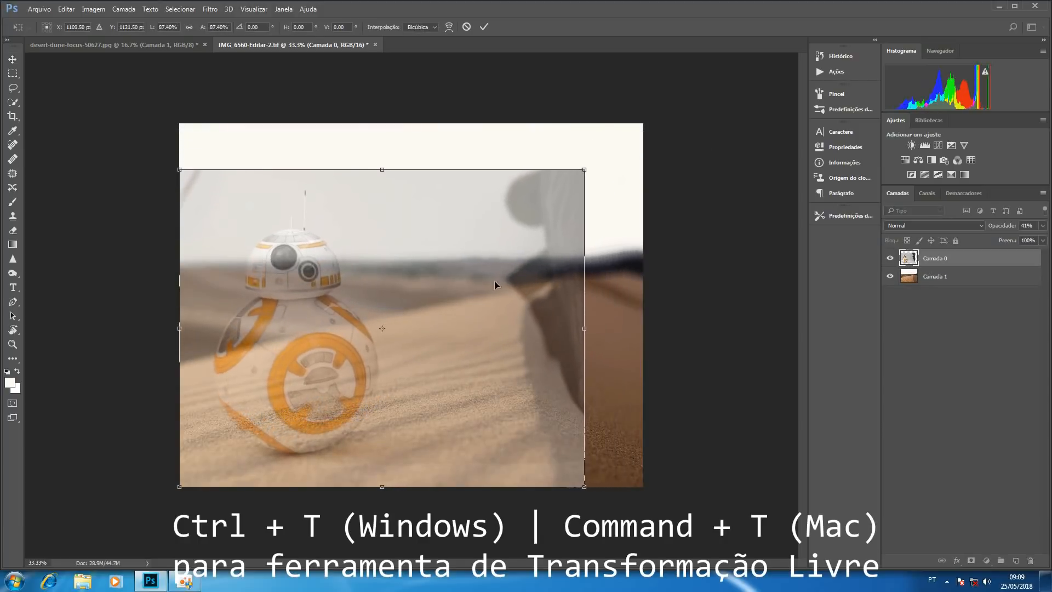
pyautogui.moveTo(478, 319); pyautogui.dragTo(506, 281)
pyautogui.press('Return')
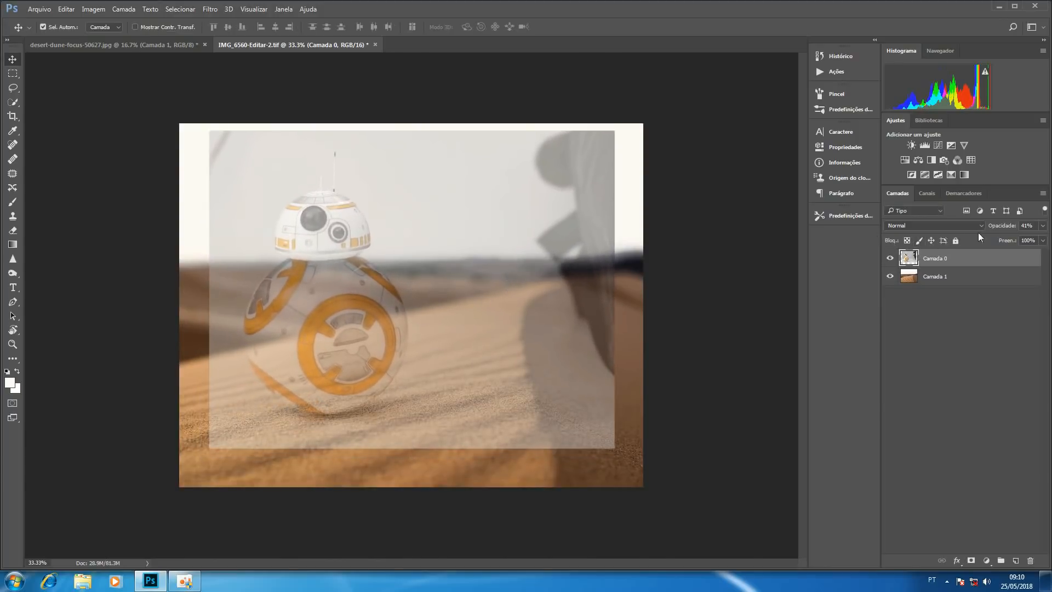
# Step: Restore the robot layer's opacity to 100%, then hide and show it to examine the desert behind
pyautogui.moveTo(1010, 226); pyautogui.dragTo(1045, 233)
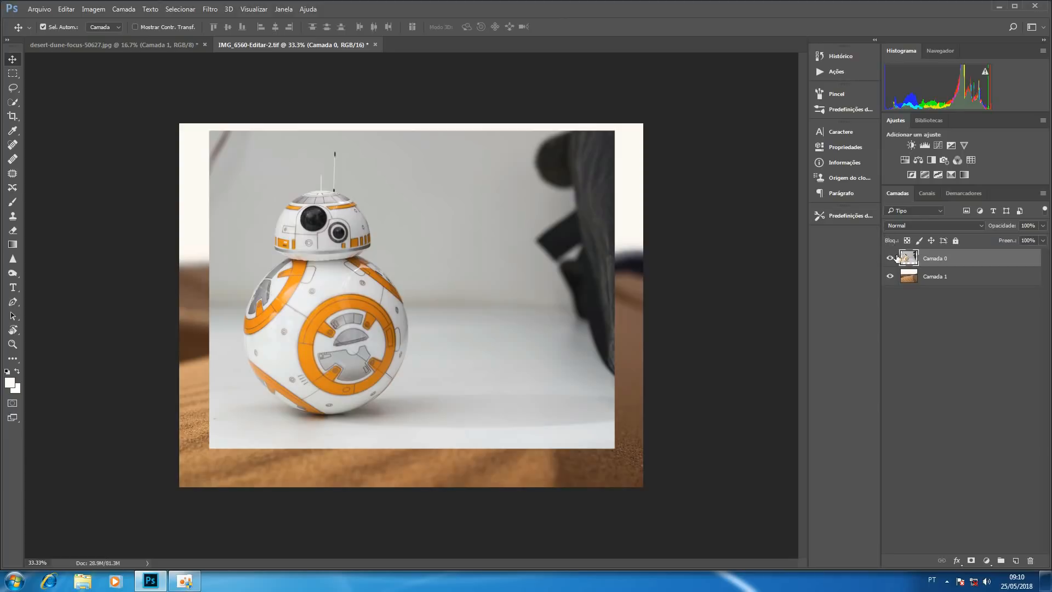
pyautogui.click(890, 258)
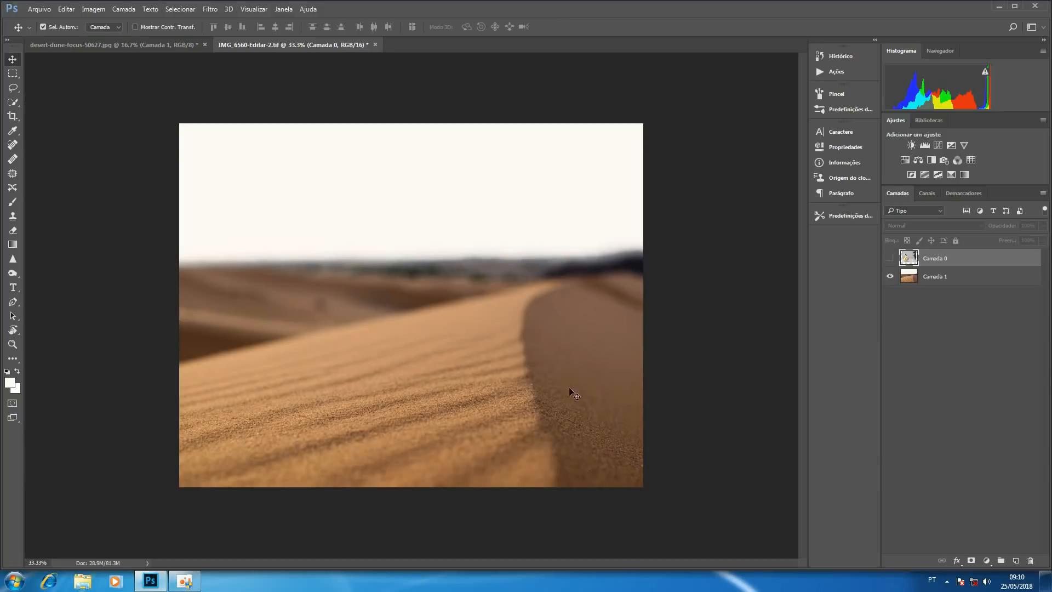
pyautogui.click(890, 259)
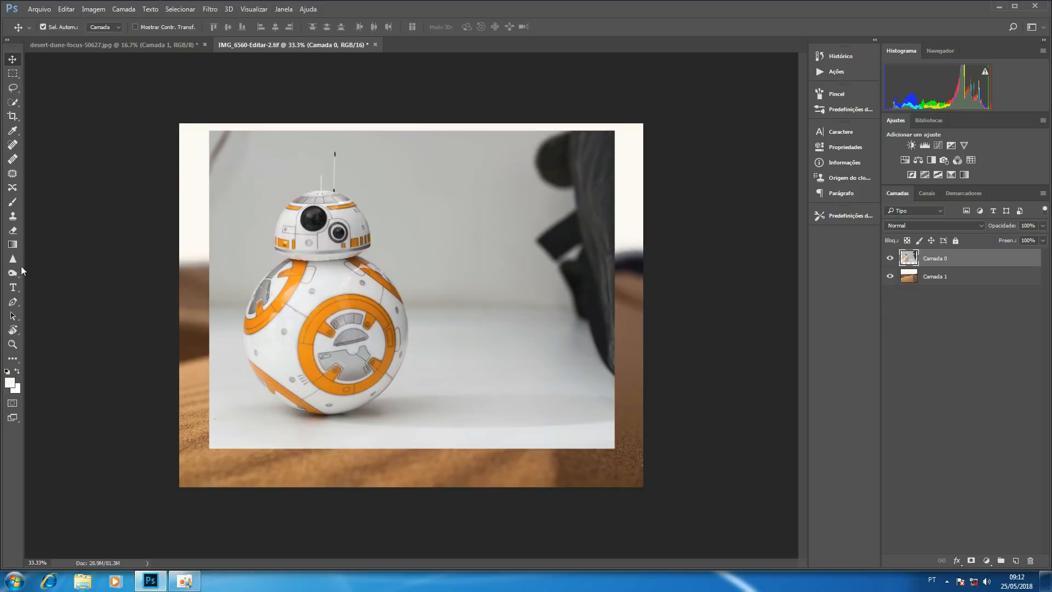
# Step: Start a Pen tool path at the base of the robot and trace it up the right edge of the spherical body
pyautogui.click(13, 302)
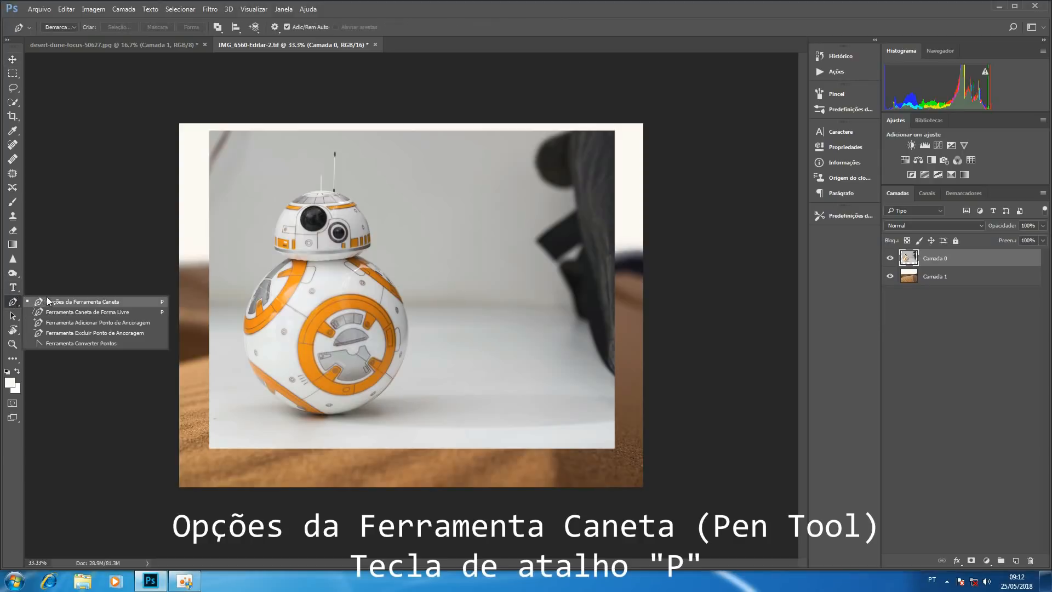
pyautogui.click(59, 301)
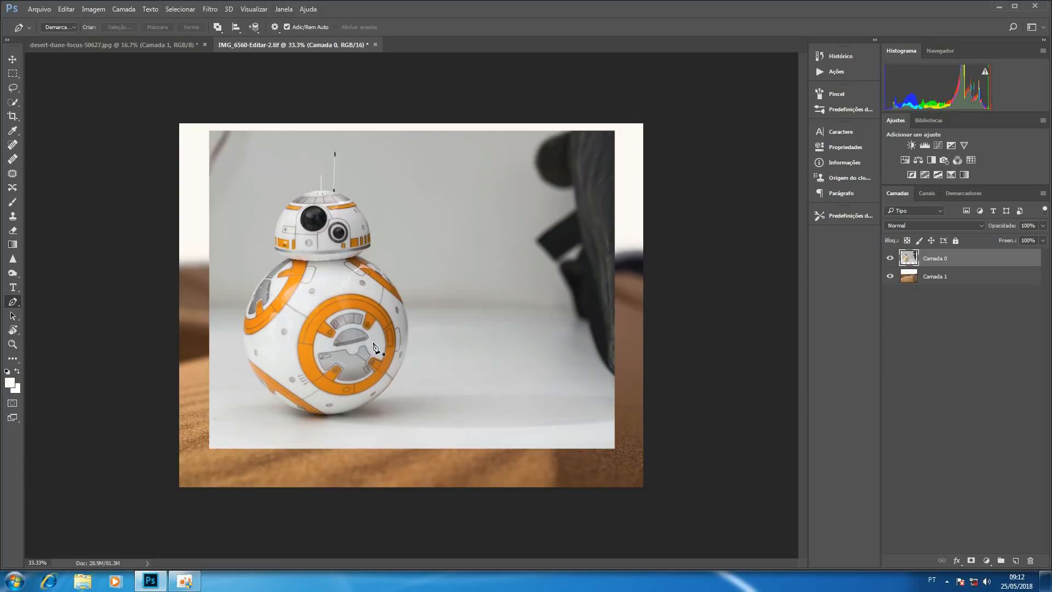
pyautogui.hotkey('ctrl', 'space')
pyautogui.moveTo(355, 389); pyautogui.dragTo(396, 392)
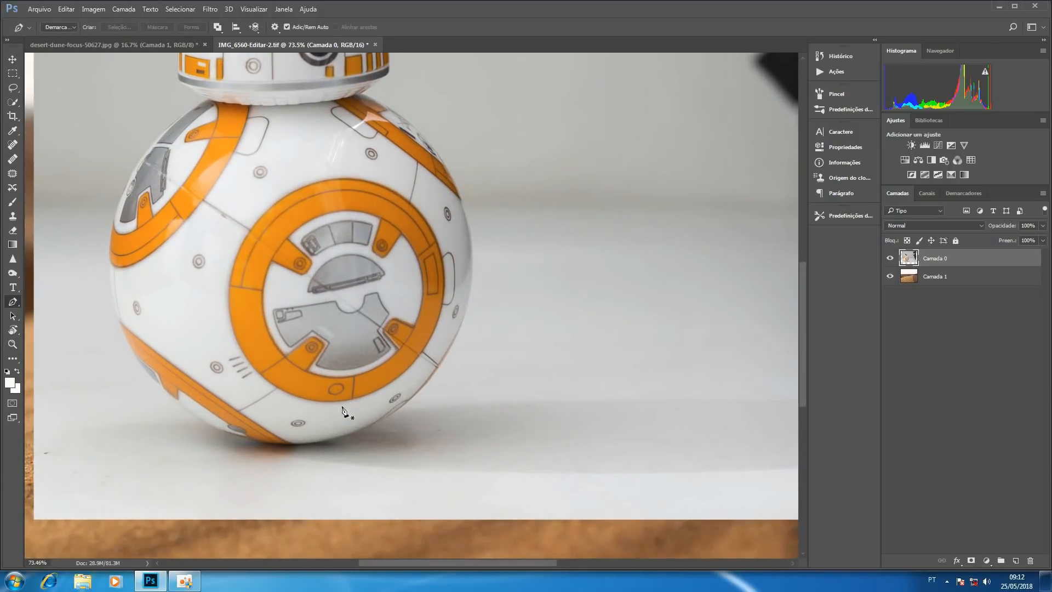
pyautogui.click(294, 445)
pyautogui.moveTo(449, 349); pyautogui.dragTo(507, 251)
pyautogui.moveTo(504, 258); pyautogui.dragTo(502, 253)
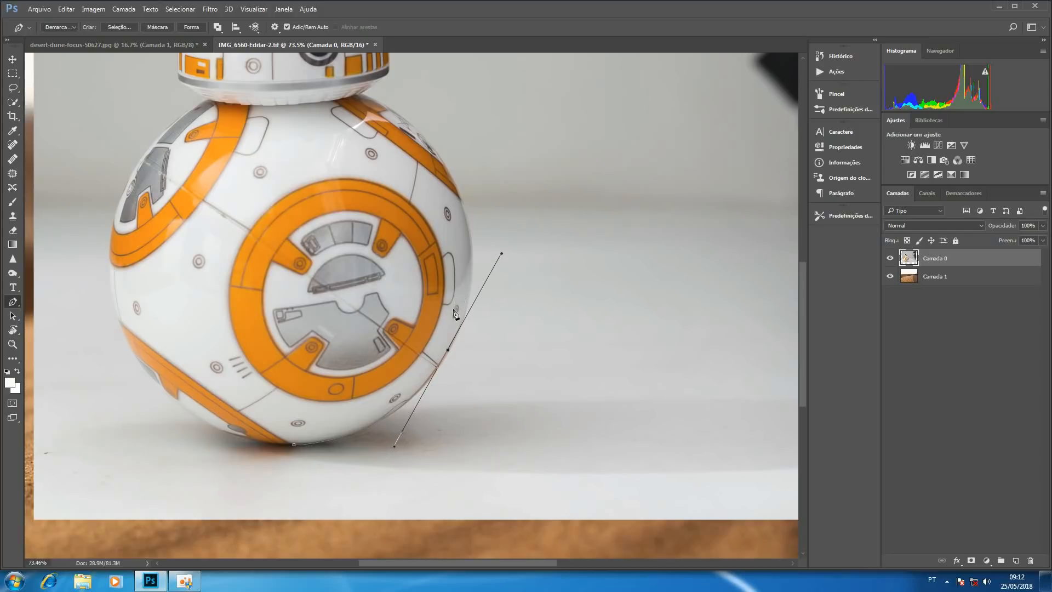
pyautogui.keyDown('alt'); pyautogui.click(448, 350); pyautogui.keyUp('alt')
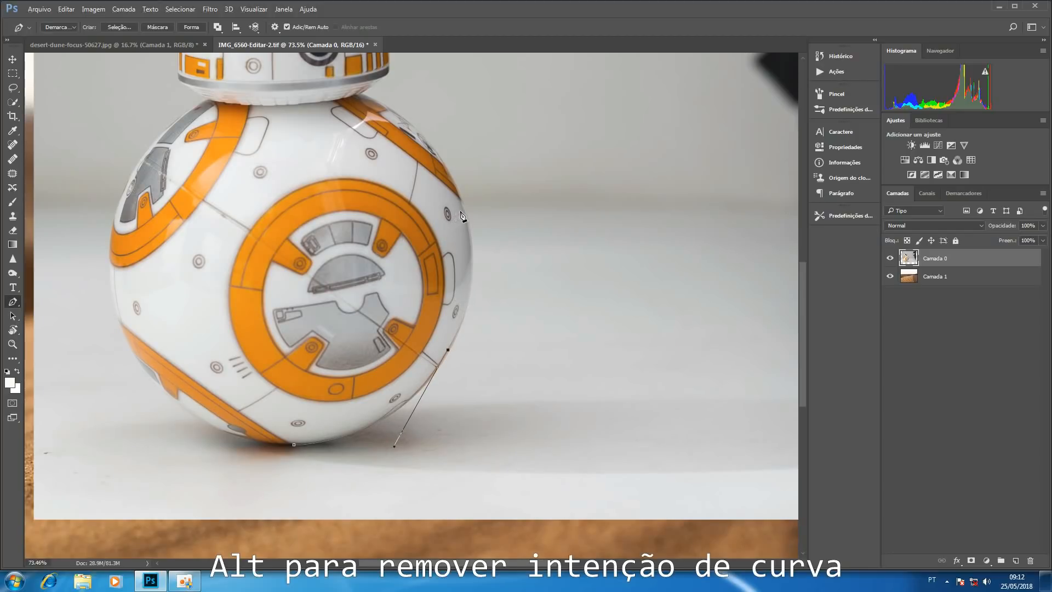
pyautogui.moveTo(467, 210); pyautogui.dragTo(442, 134)
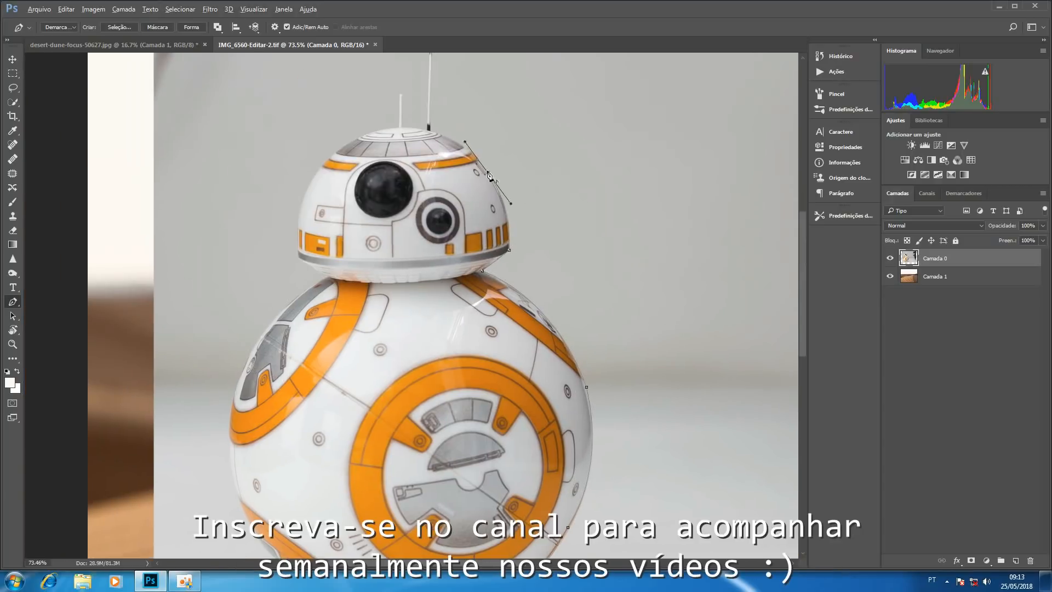
# Step: Continue the path over the right side of the robot's head and around the tall antenna
pyautogui.keyDown('alt'); pyautogui.click(488, 173); pyautogui.keyUp('alt')
pyautogui.moveTo(431, 131); pyautogui.dragTo(396, 126)
pyautogui.keyDown('alt'); pyautogui.click(431, 131); pyautogui.keyUp('alt')
pyautogui.scroll(4, 431, 131)
pyautogui.click(408, 211)
pyautogui.click(412, 69)
pyautogui.click(407, 69)
pyautogui.click(405, 210)
# Step: Extend the path around the short antenna and down the left side of the robot's head
pyautogui.moveTo(356, 224); pyautogui.dragTo(333, 225)
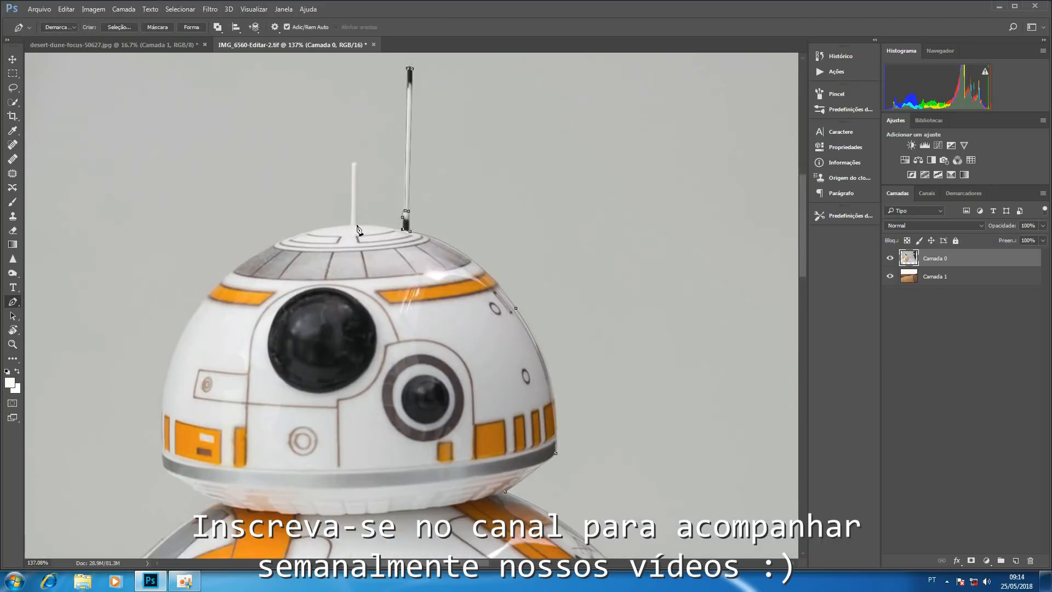
pyautogui.click(357, 164)
pyautogui.click(352, 164)
pyautogui.click(350, 224)
pyautogui.moveTo(198, 309); pyautogui.dragTo(181, 369)
pyautogui.moveTo(162, 447); pyautogui.dragTo(166, 520)
pyautogui.click(165, 471)
pyautogui.moveTo(164, 472); pyautogui.dragTo(174, 316)
# Step: Trace the path down the left edge of the spherical body and close it at the robot's base
pyautogui.moveTo(233, 349); pyautogui.dragTo(463, 197)
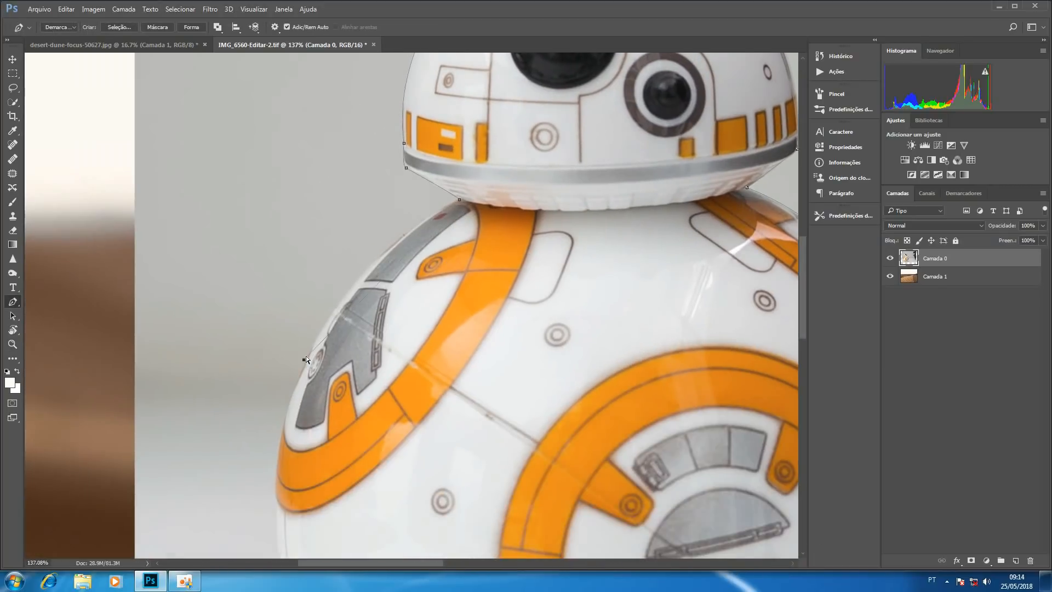
pyautogui.moveTo(309, 355)
pyautogui.mouseDown()
pyautogui.moveTo(259, 470)
pyautogui.moveTo(318, 111)
pyautogui.mouseUp()
pyautogui.keyDown('alt'); pyautogui.click(308, 356); pyautogui.keyUp('alt')
pyautogui.moveTo(319, 404)
pyautogui.mouseDown()
pyautogui.moveTo(399, 557)
pyautogui.moveTo(310, 204)
pyautogui.mouseUp()
pyautogui.keyDown('alt'); pyautogui.click(310, 204); pyautogui.keyUp('alt')
pyautogui.moveTo(412, 327); pyautogui.dragTo(481, 366)
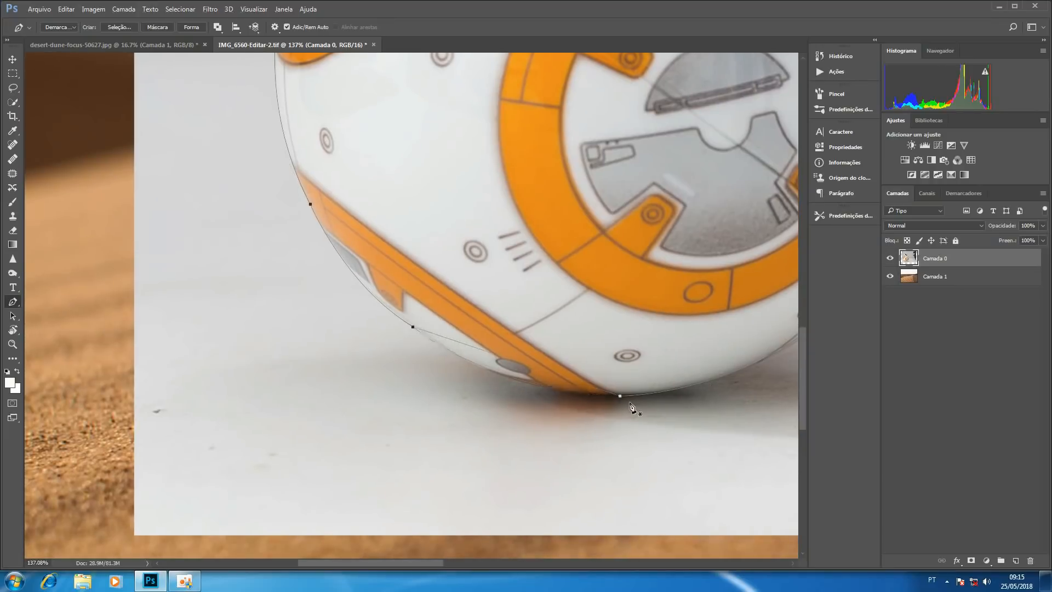
pyautogui.moveTo(620, 396); pyautogui.dragTo(625, 392)
pyautogui.hotkey('ctrl', '-')
pyautogui.hotkey('ctrl', '-')
pyautogui.hotkey('ctrl', '-')
pyautogui.hotkey('ctrl', '-')
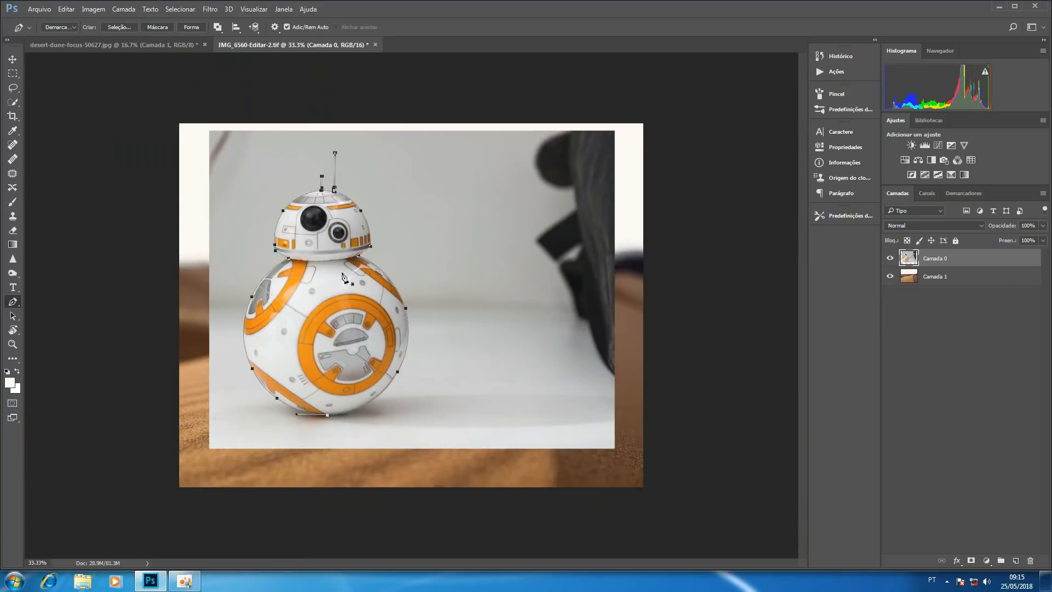
# Step: Convert the path to a selection with a 0.2-pixel feather and output it through Select and Mask as a new layer with a layer mask
pyautogui.click(117, 27)
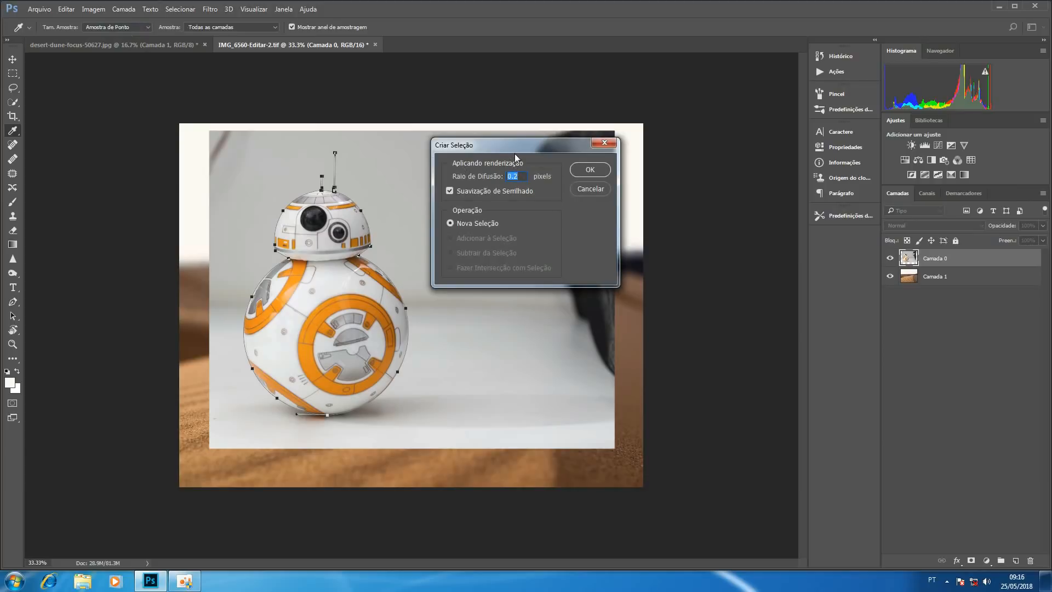
pyautogui.press('Return')
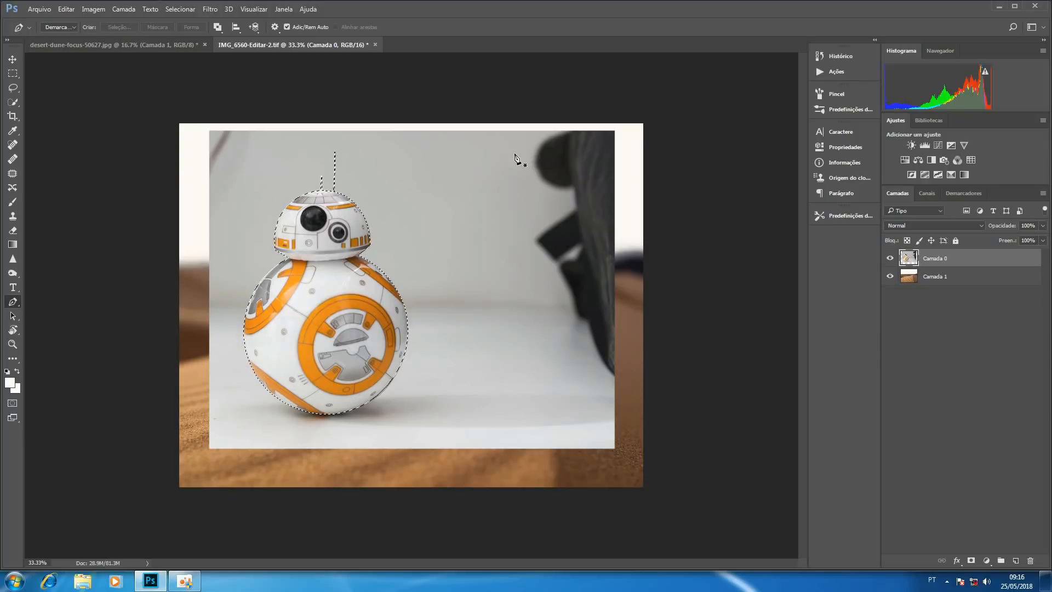
pyautogui.click(12, 74)
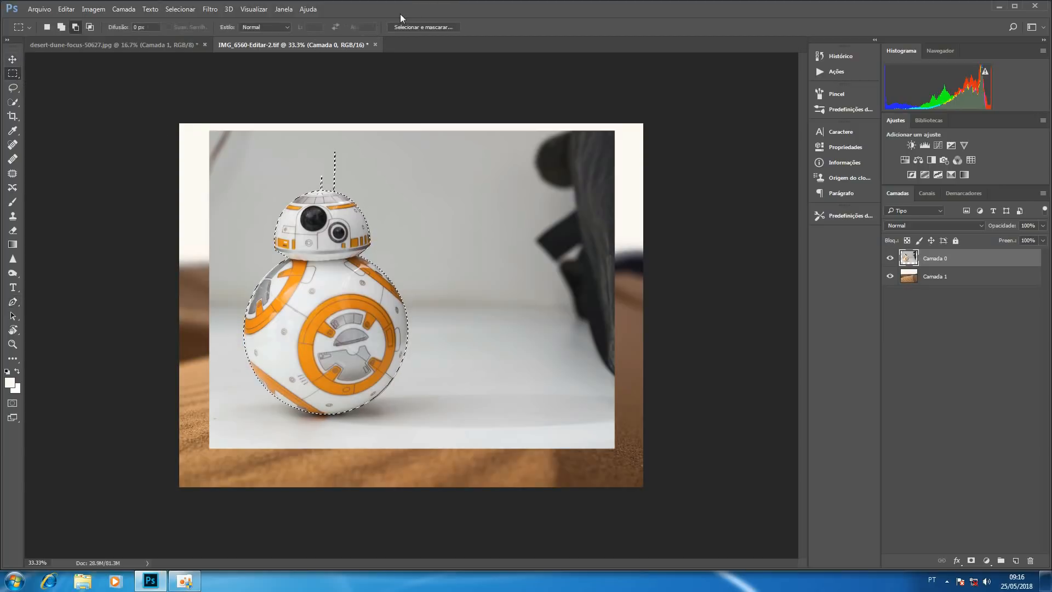
pyautogui.click(435, 27)
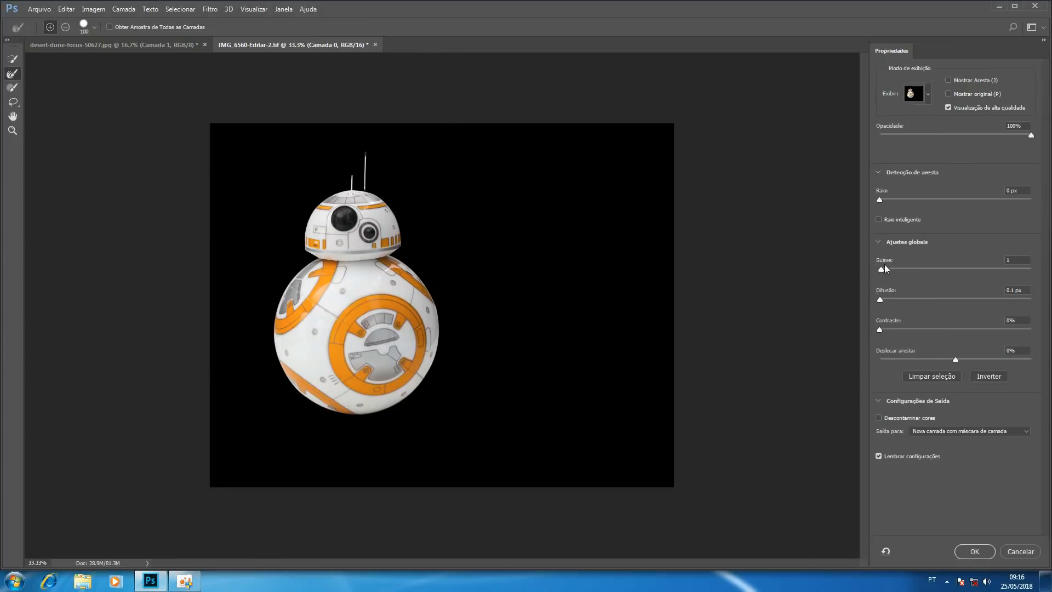
pyautogui.hotkey('ctrl', '+')
pyautogui.hotkey('ctrl', '+')
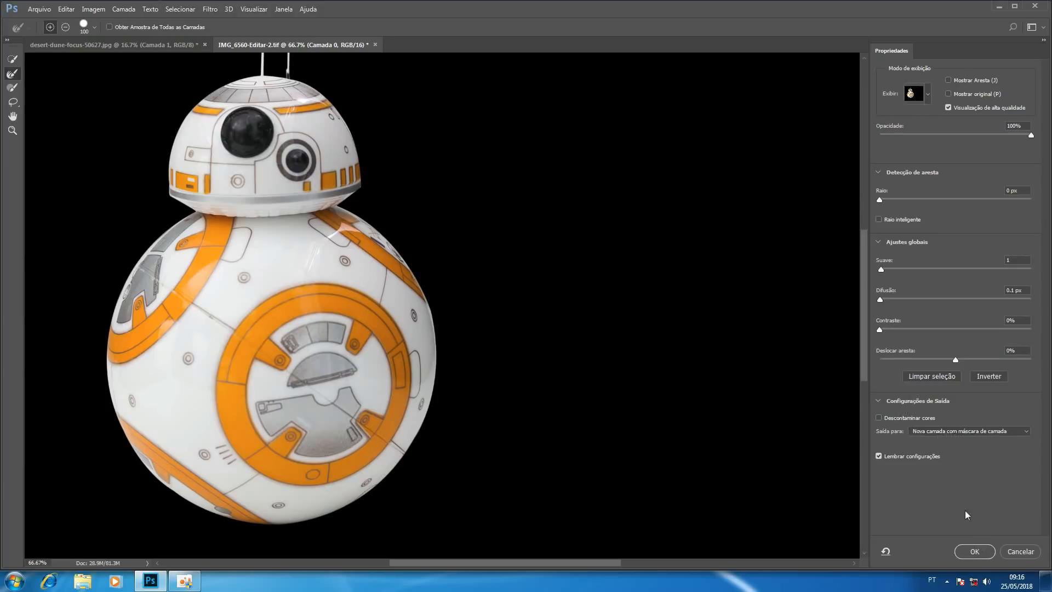
pyautogui.click(975, 551)
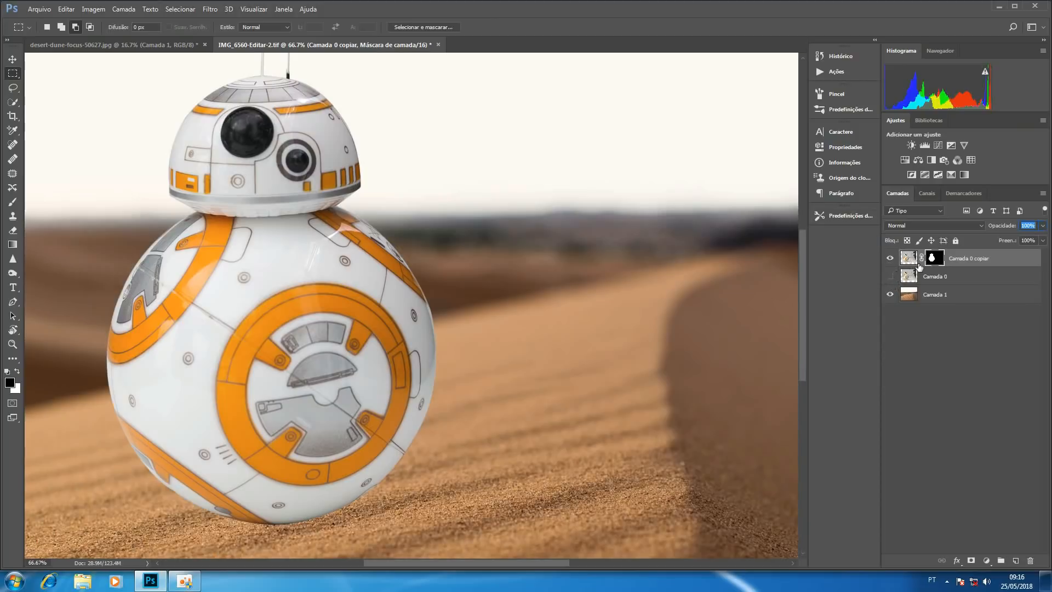
# Step: Rename the masked robot copy "BB8 original máscara", the dune layer "Deserto" and the hidden robot layer "BB8 original"
pyautogui.click(959, 259)
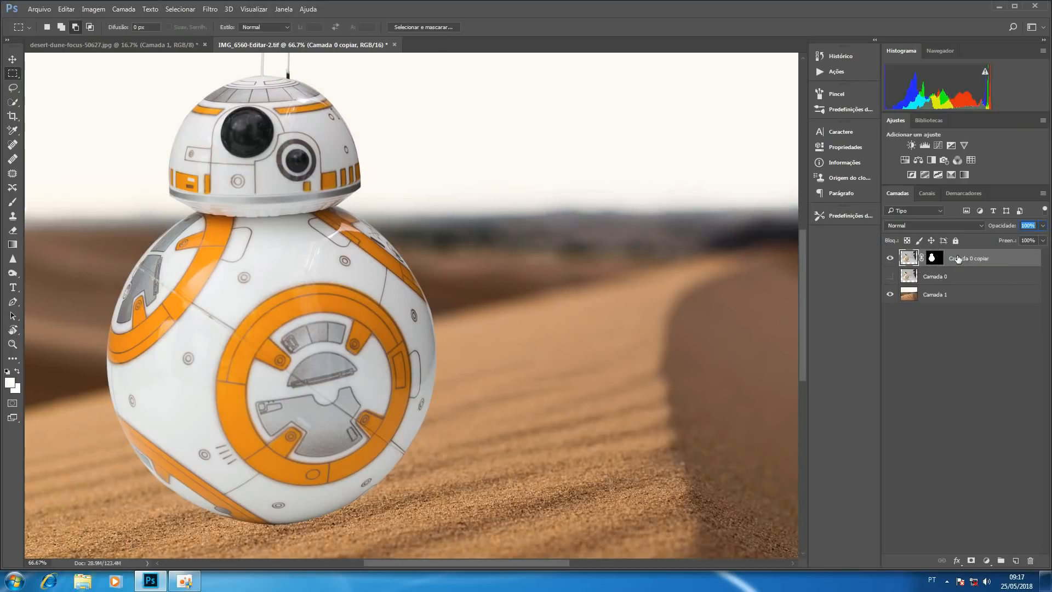
pyautogui.doubleClick(975, 261)
pyautogui.write('BB8 original máscara')
pyautogui.press('Tab')
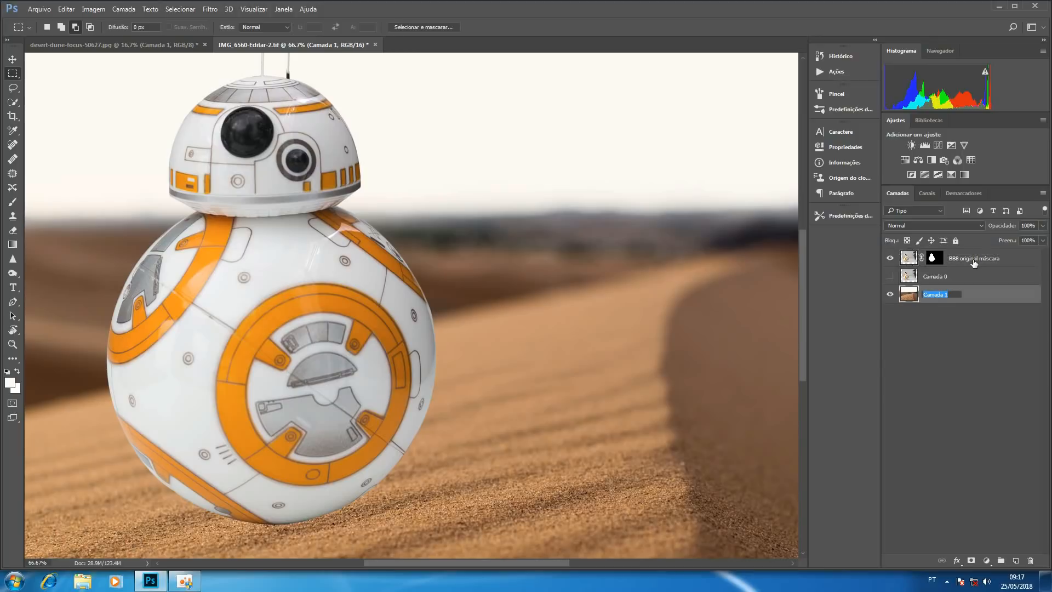
pyautogui.write('Deserto')
pyautogui.press('Tab')
pyautogui.write('BB')
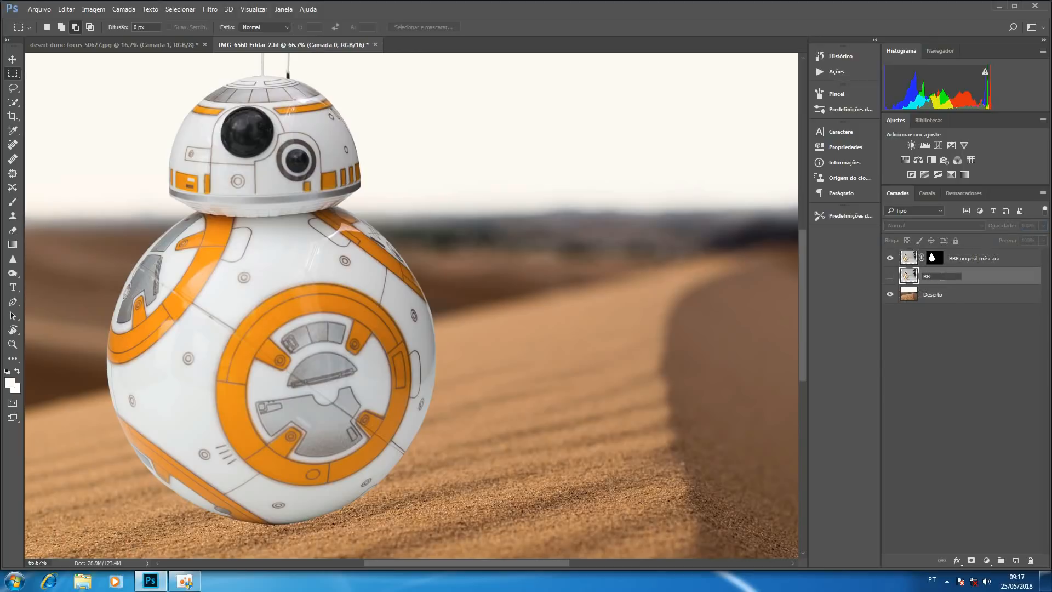
pyautogui.write('8 original')
pyautogui.press('Return')
pyautogui.hotkey('ctrl', '-')
pyautogui.hotkey('ctrl', '-')
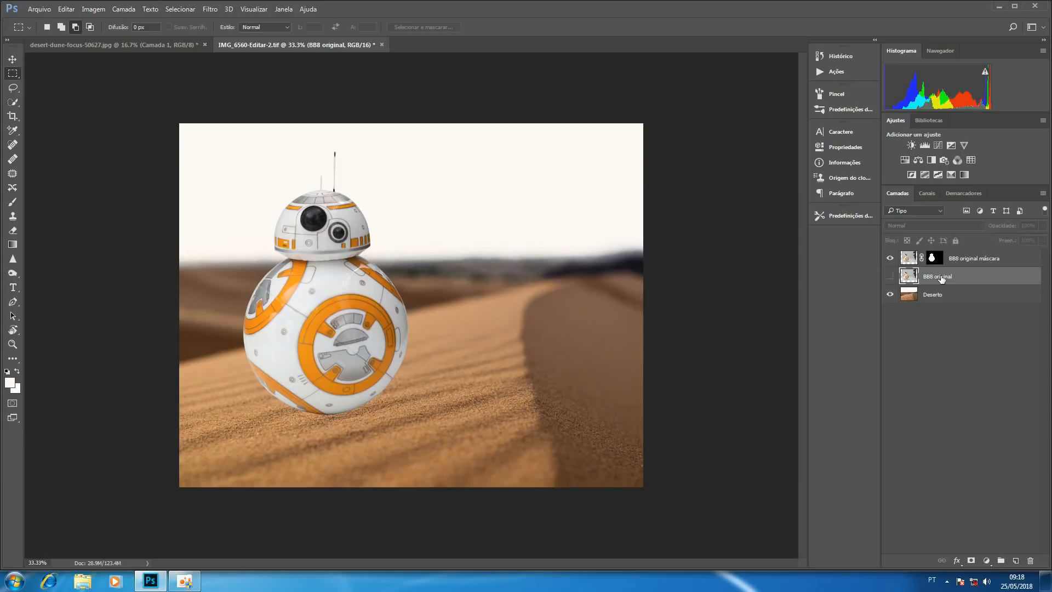
# Step: Duplicate the "BB8 original máscara" layer and hide the layer it was copied from
pyautogui.click(973, 262)
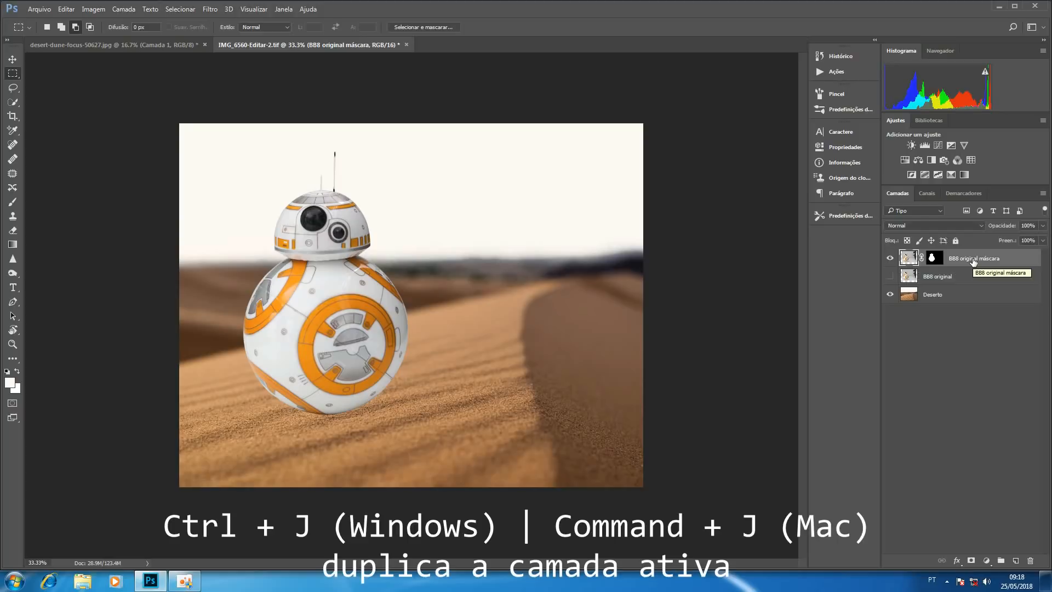
pyautogui.hotkey('ctrl', 'j')
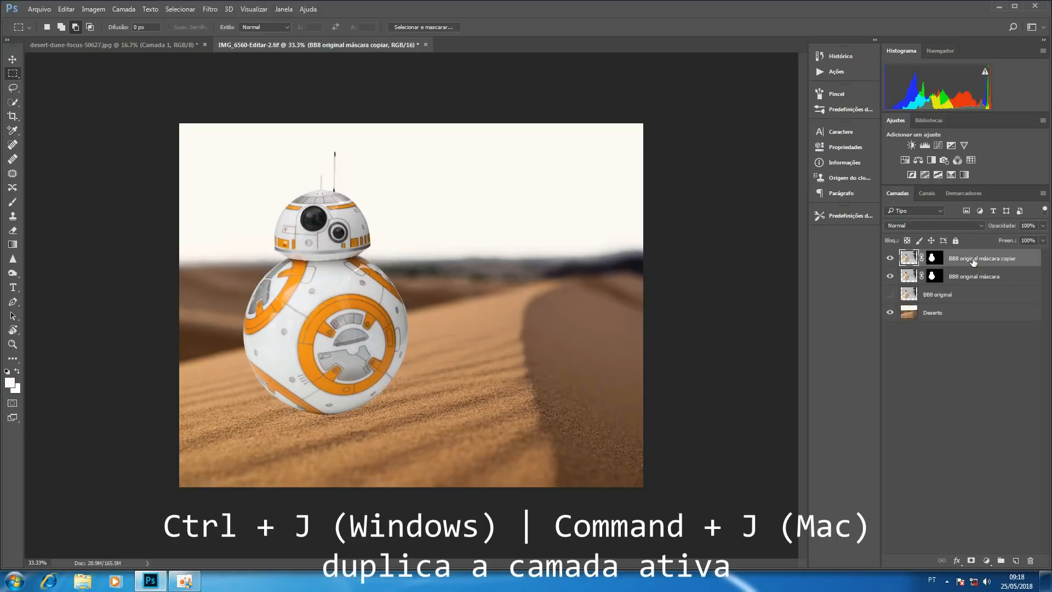
pyautogui.click(890, 277)
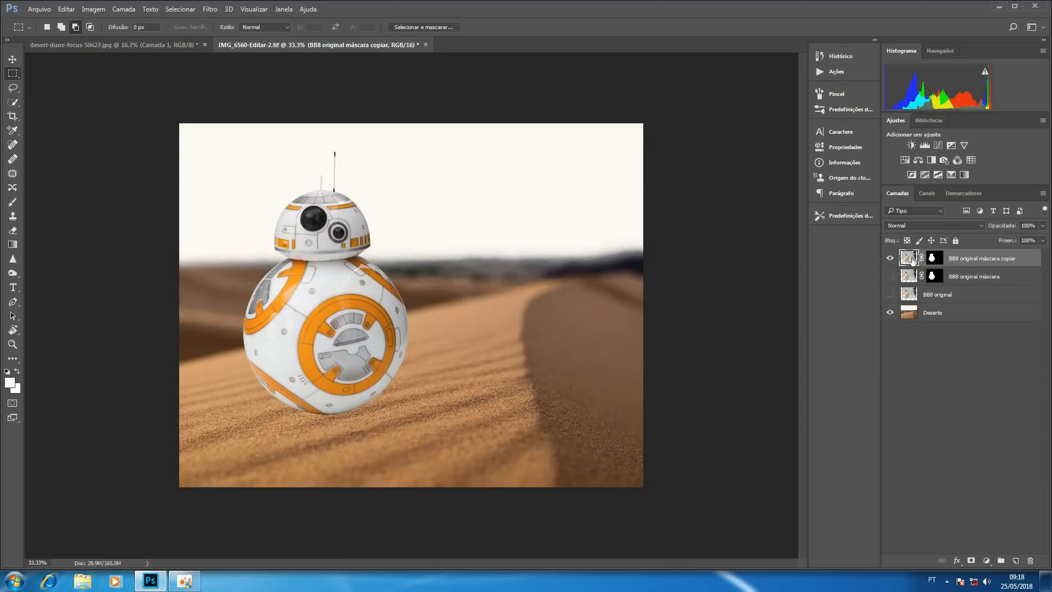
# Step: Start Match Color on the "BB8 original máscara copiar" layer with desert-dune-focus-50627.jpg as source and Neutralize enabled
pyautogui.click(66, 10)
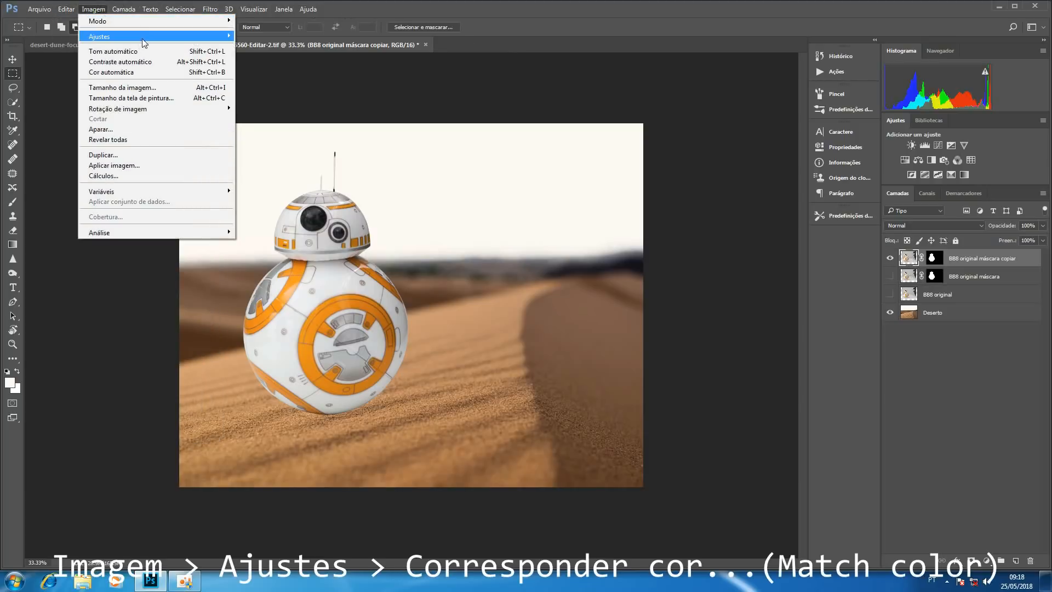
pyautogui.moveTo(145, 39)
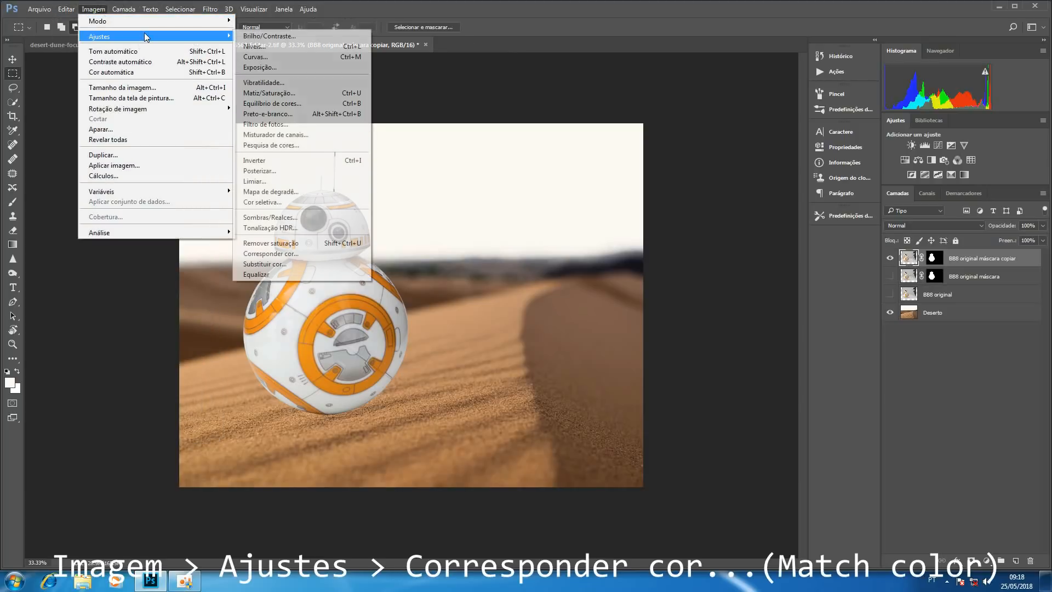
pyautogui.click(299, 254)
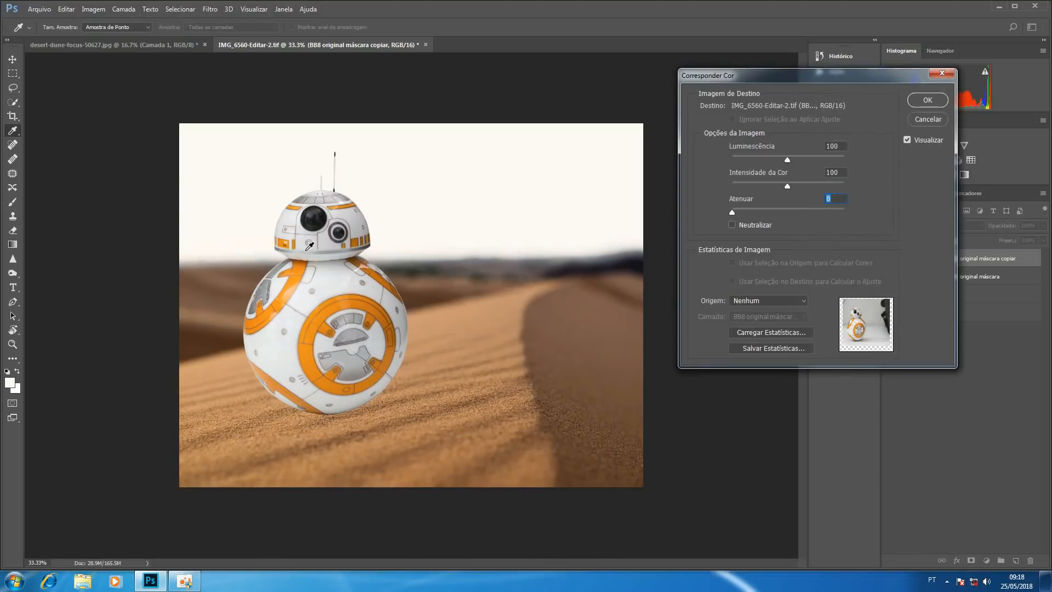
pyautogui.click(773, 303)
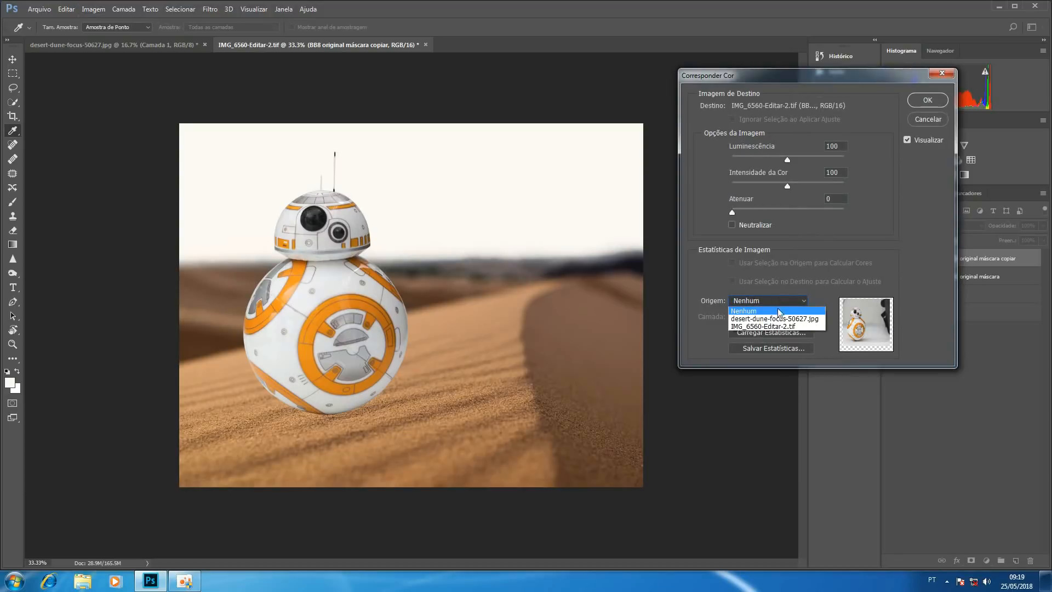
pyautogui.click(787, 318)
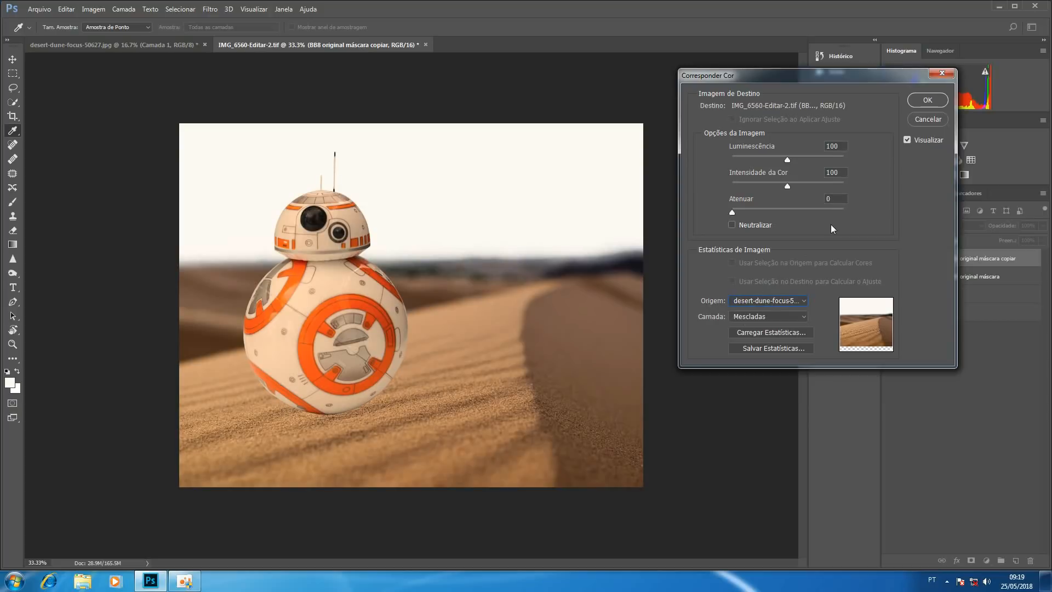
pyautogui.click(732, 226)
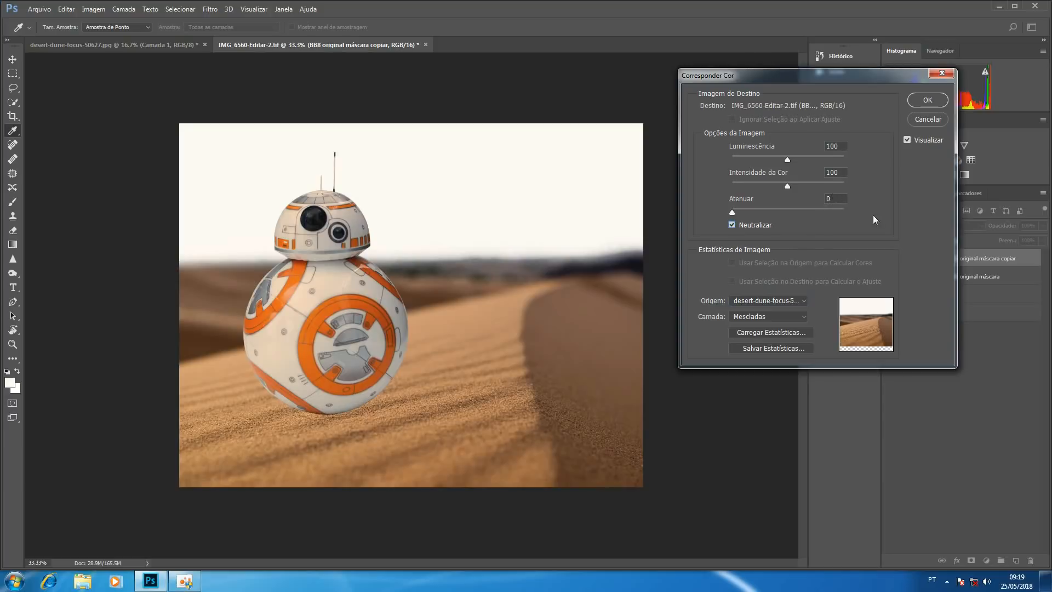
# Step: Set the colour match's Fade to 40 and compare the robot with the preview off and on
pyautogui.click(840, 208)
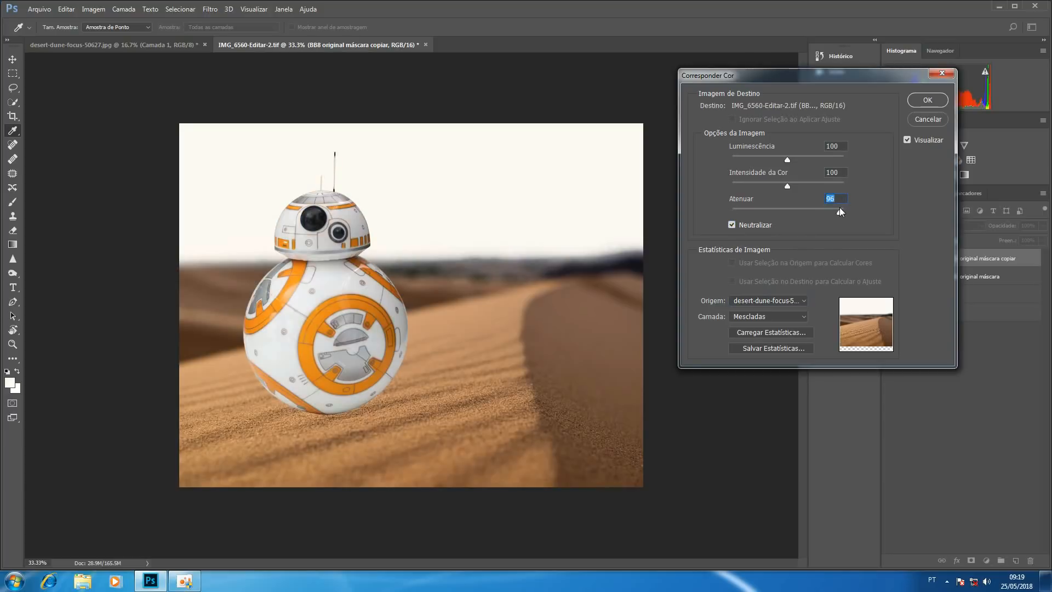
pyautogui.click(841, 198)
pyautogui.press('Down')
pyautogui.press('Down')
pyautogui.press('Down')
pyautogui.press('Down')
pyautogui.press('Down')
pyautogui.press('Down')
pyautogui.press('Down')
pyautogui.press('Down')
pyautogui.press('Down')
pyautogui.press('Down')
pyautogui.press('Down')
pyautogui.press('Down')
pyautogui.press('Down')
pyautogui.press('Down')
pyautogui.press('Down')
pyautogui.press('Down')
pyautogui.press('Down')
pyautogui.press('Down')
pyautogui.press('Down')
pyautogui.press('Down')
pyautogui.press('Down')
pyautogui.press('Down')
pyautogui.press('Down')
pyautogui.press('Down')
pyautogui.press('Down')
pyautogui.press('Down')
pyautogui.press('Down')
pyautogui.press('Down')
pyautogui.press('Down')
pyautogui.press('Down')
pyautogui.press('Down')
pyautogui.press('Down')
pyautogui.press('Down')
pyautogui.press('Down')
pyautogui.press('Down')
pyautogui.press('Down')
pyautogui.press('Down')
pyautogui.press('Down')
pyautogui.press('Down')
pyautogui.press('Down')
pyautogui.press('Down')
pyautogui.press('Down')
pyautogui.press('Down')
pyautogui.press('Down')
pyautogui.press('Down')
pyautogui.press('Down')
pyautogui.press('Up')
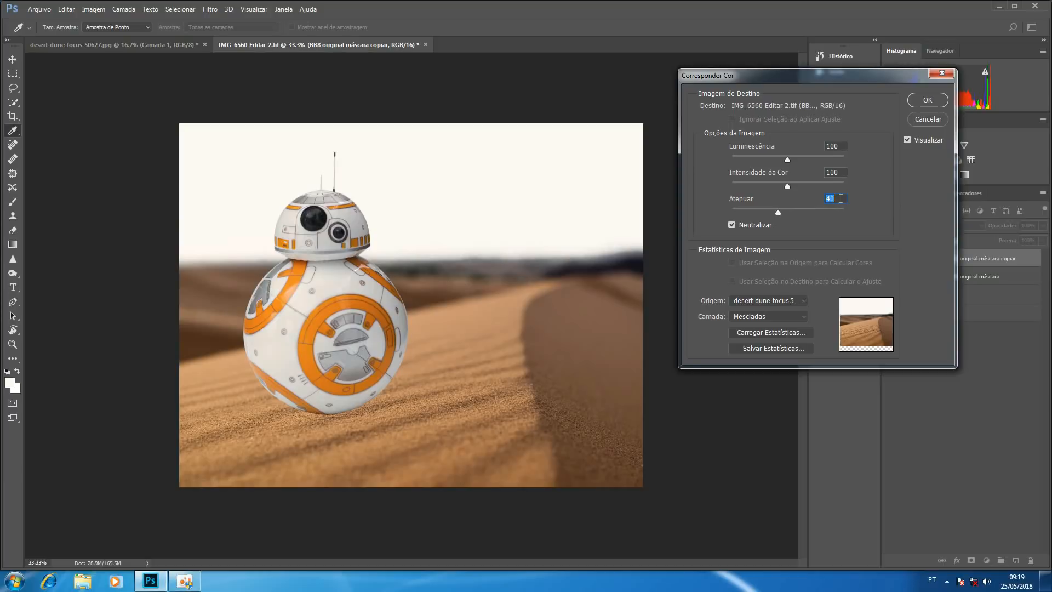
pyautogui.press('Down')
pyautogui.press('Down')
pyautogui.press('Up')
pyautogui.press('Up')
pyautogui.press('Up')
pyautogui.click(909, 140)
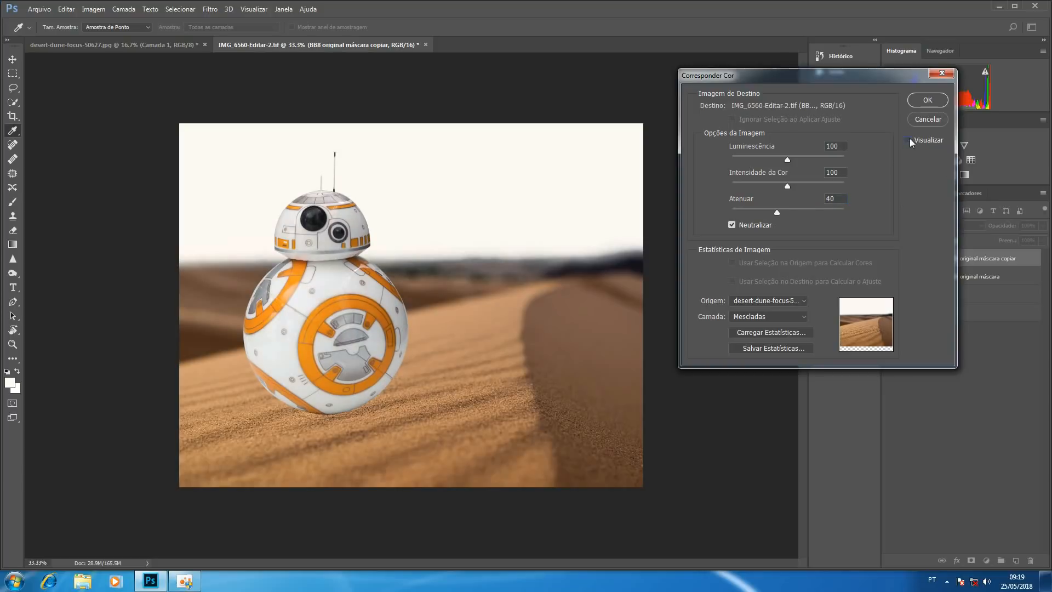
pyautogui.click(911, 142)
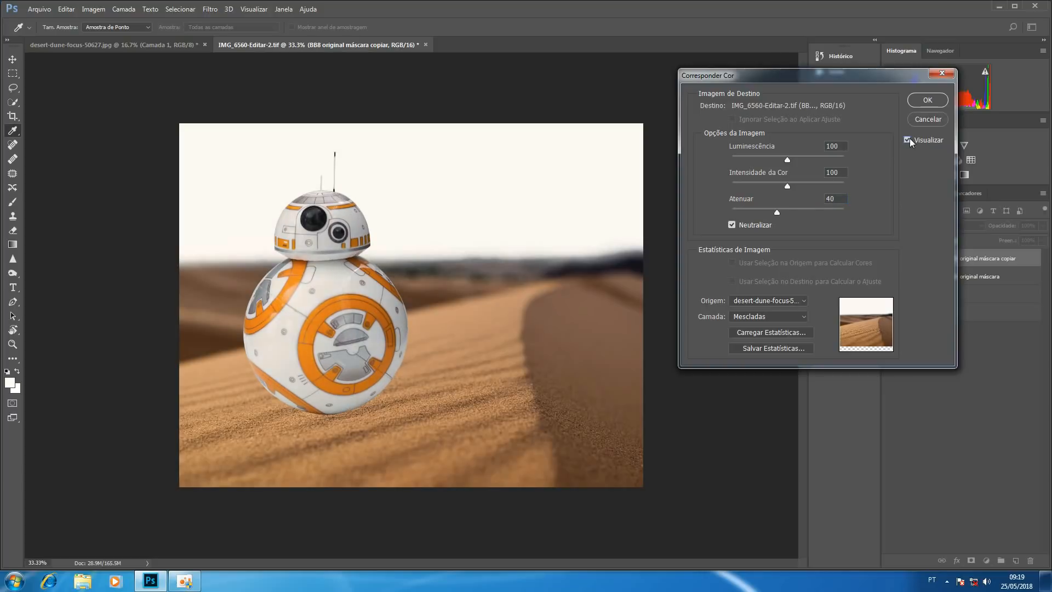
# Step: Lower the colour match's Color Intensity moderately below 100 and apply the adjustment to the robot copy
pyautogui.click(844, 173)
pyautogui.press('Down')
pyautogui.press('Down')
pyautogui.press('Down')
pyautogui.press('Down')
pyautogui.press('Down')
pyautogui.press('Down')
pyautogui.press('Down')
pyautogui.press('Down')
pyautogui.press('Down')
pyautogui.press('Down')
pyautogui.press('Down')
pyautogui.press('Down')
pyautogui.press('Down')
pyautogui.press('Down')
pyautogui.press('Down')
pyautogui.press('Down')
pyautogui.press('Down')
pyautogui.press('Down')
pyautogui.press('Down')
pyautogui.press('Down')
pyautogui.press('Down')
pyautogui.press('Down')
pyautogui.press('Down')
pyautogui.press('Down')
pyautogui.press('Down')
pyautogui.press('Down')
pyautogui.press('Down')
pyautogui.press('Down')
pyautogui.press('Down')
pyautogui.press('Down')
pyautogui.press('Down')
pyautogui.press('Down')
pyautogui.press('Down')
pyautogui.press('Down')
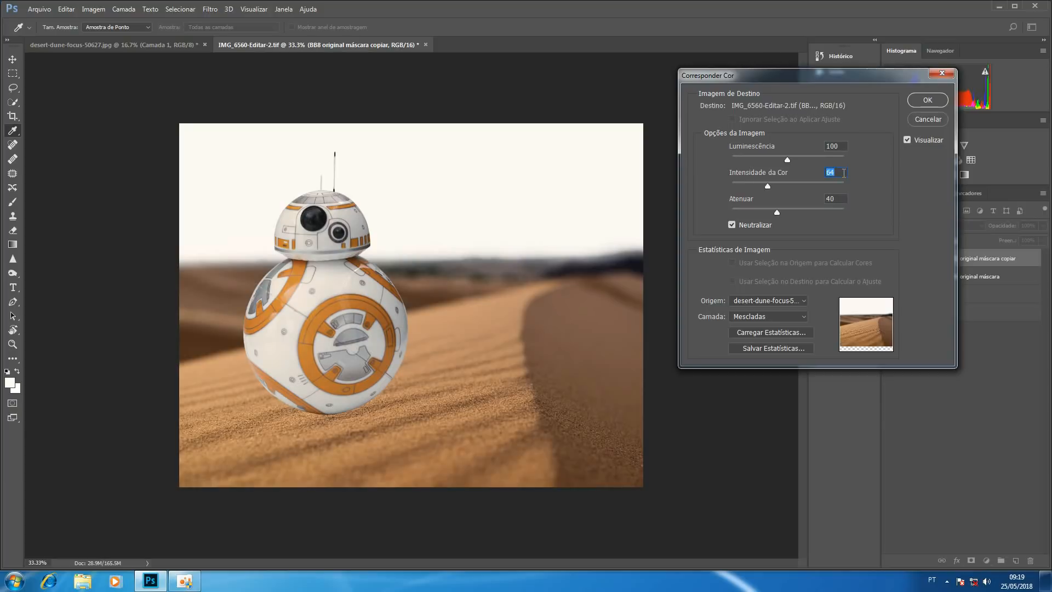
pyautogui.press('Up')
pyautogui.press('Up')
pyautogui.press('Up')
pyautogui.press('Up')
pyautogui.press('Up')
pyautogui.press('Up')
pyautogui.press('Up')
pyautogui.press('Up')
pyautogui.press('Up')
pyautogui.click(909, 137)
pyautogui.click(919, 104)
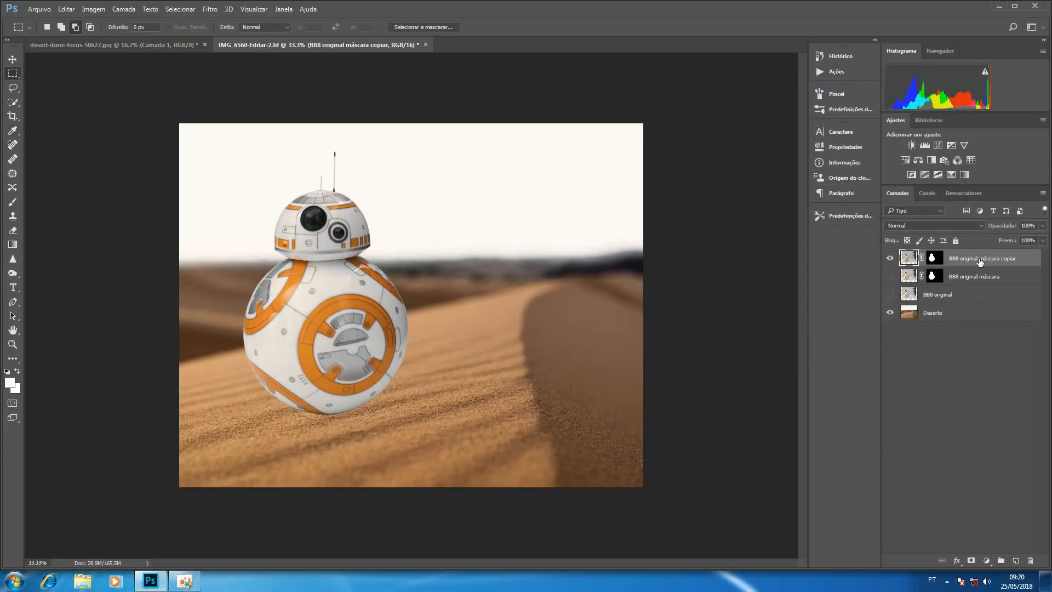
# Step: Rename the colour-matched robot layer "BB8 Match Color"
pyautogui.doubleClick(980, 259)
pyautogui.write('BB8 Match Color')
pyautogui.press('Return')
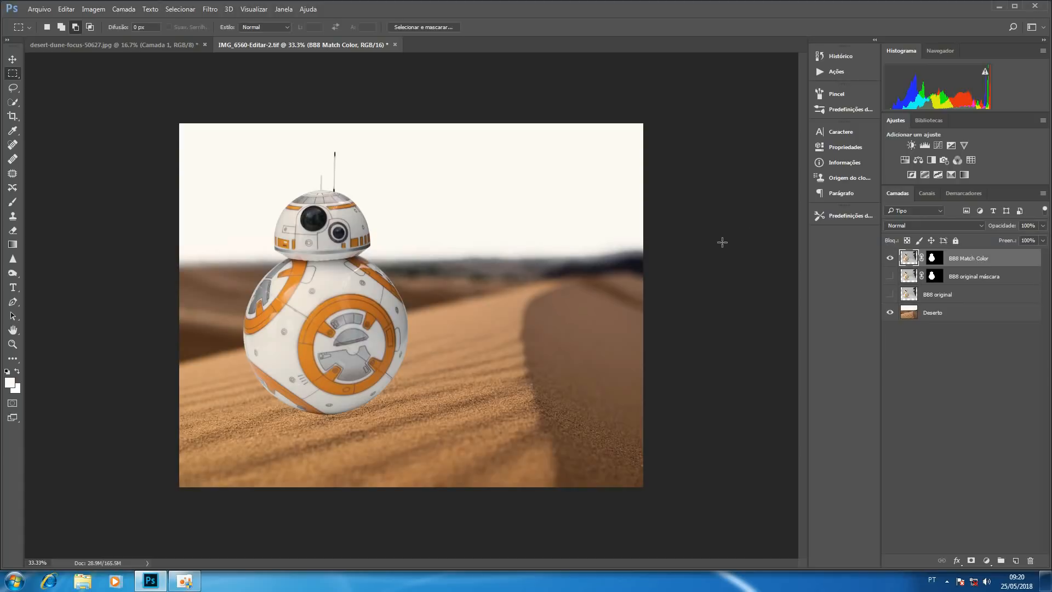
# Step: Activate the Brush tool with 52% hardness and target the layer mask of "BB8 Match Color"
pyautogui.click(16, 203)
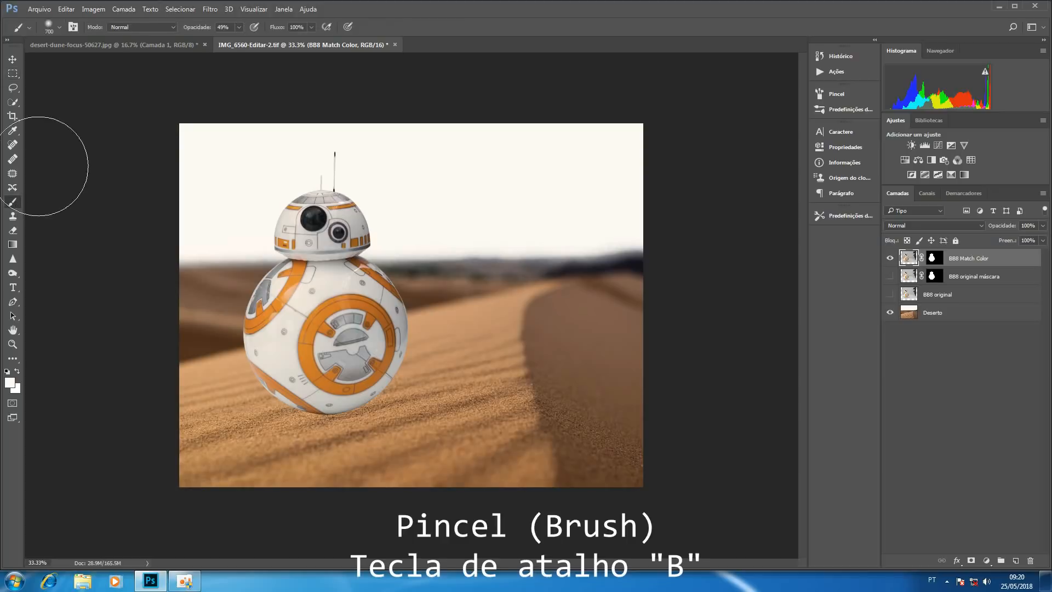
pyautogui.click(59, 27)
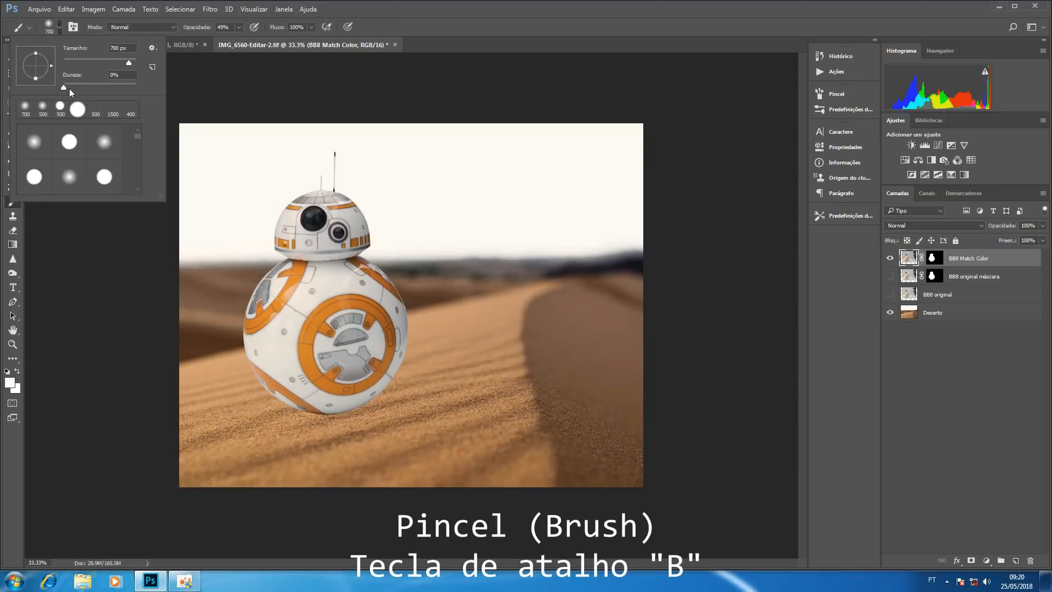
pyautogui.moveTo(64, 87); pyautogui.dragTo(101, 86)
pyautogui.click(527, 287)
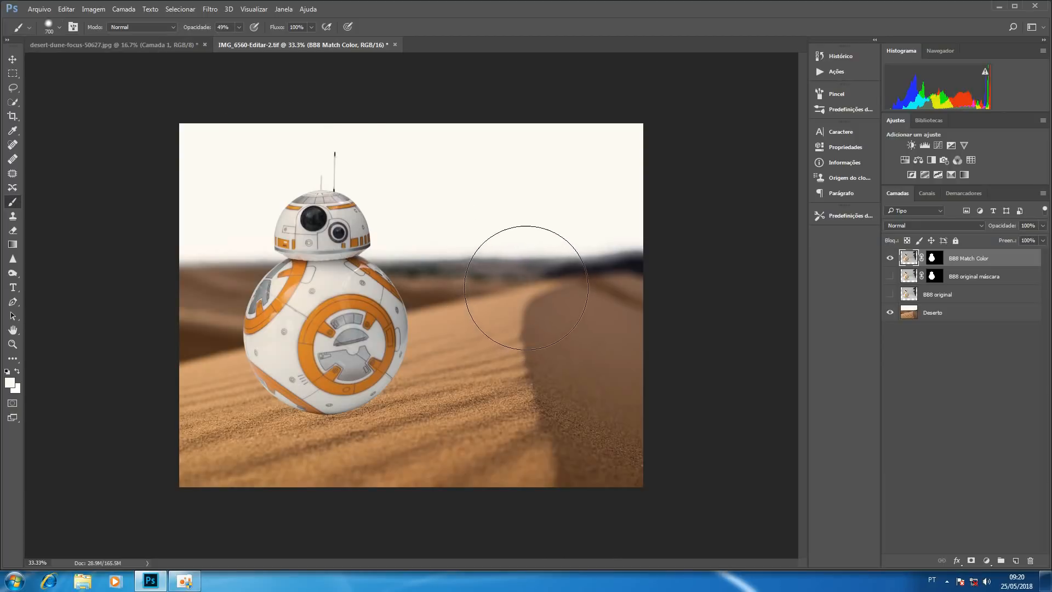
pyautogui.click(943, 260)
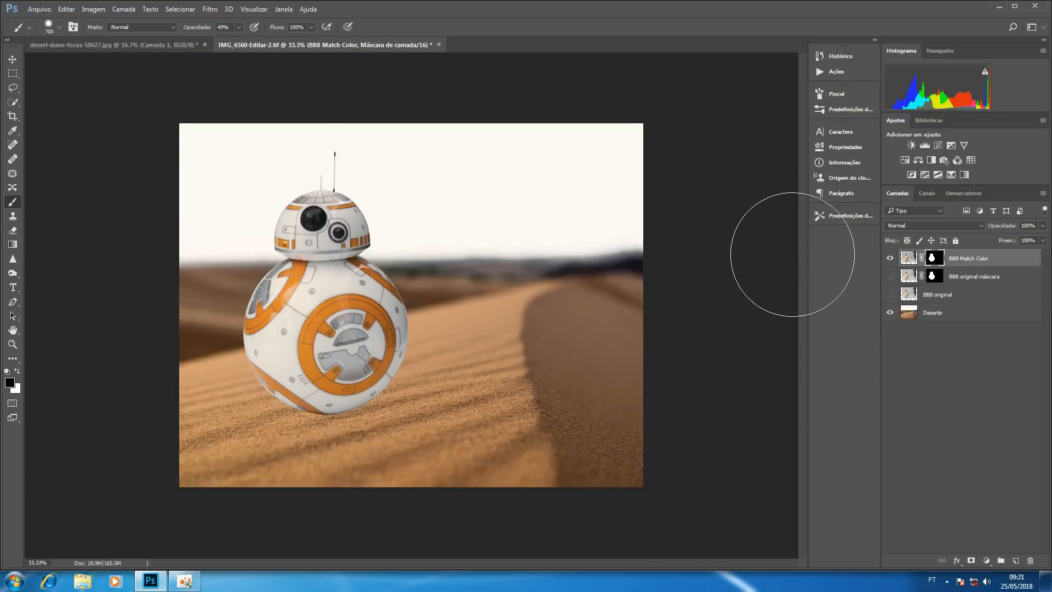
# Step: Try to blend the robot's base into the sand by painting black on the mask with an 80 px brush at 49% opacity
pyautogui.press('z')
pyautogui.moveTo(333, 403)
pyautogui.mouseDown()
pyautogui.moveTo(401, 405)
pyautogui.moveTo(397, 316)
pyautogui.moveTo(420, 264)
pyautogui.moveTo(411, 316)
pyautogui.moveTo(353, 280)
pyautogui.moveTo(382, 283)
pyautogui.moveTo(377, 274)
pyautogui.moveTo(342, 287)
pyautogui.moveTo(304, 273)
pyautogui.moveTo(396, 276)
pyautogui.moveTo(450, 251)
pyautogui.mouseUp()
pyautogui.press('b')
pyautogui.press('[')
pyautogui.press('[')
pyautogui.press('[')
pyautogui.press('[')
pyautogui.press('[')
pyautogui.press('[')
pyautogui.press('[')
pyautogui.press('[')
pyautogui.press('[')
pyautogui.press('[')
pyautogui.press('[')
pyautogui.press('[')
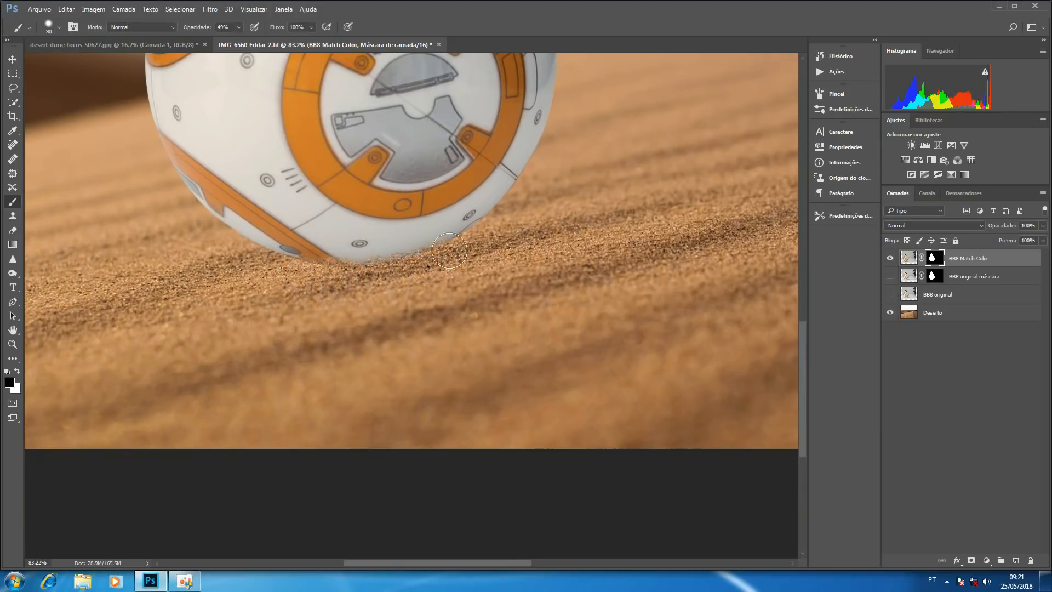
pyautogui.moveTo(381, 276)
pyautogui.mouseDown()
pyautogui.moveTo(257, 252)
pyautogui.moveTo(359, 269)
pyautogui.moveTo(425, 265)
pyautogui.mouseUp()
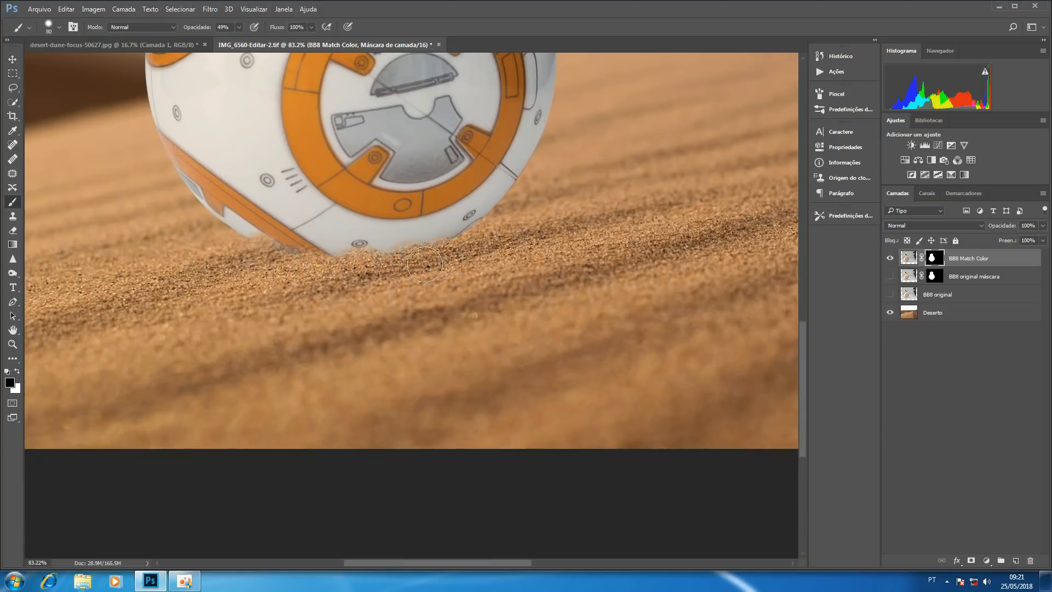
pyautogui.scroll(-5, 424, 265)
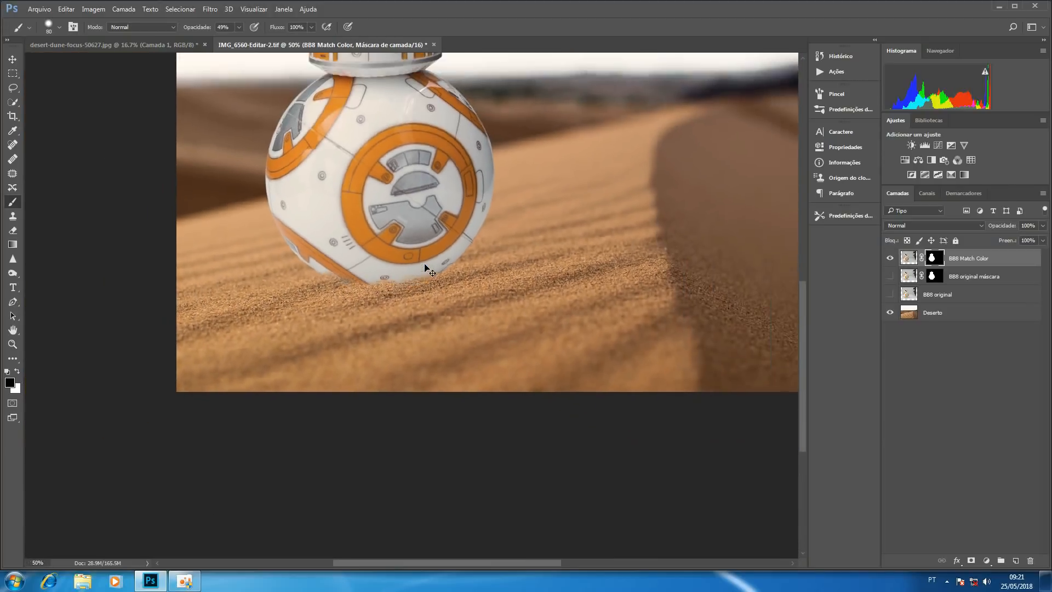
pyautogui.scroll(4, 425, 266)
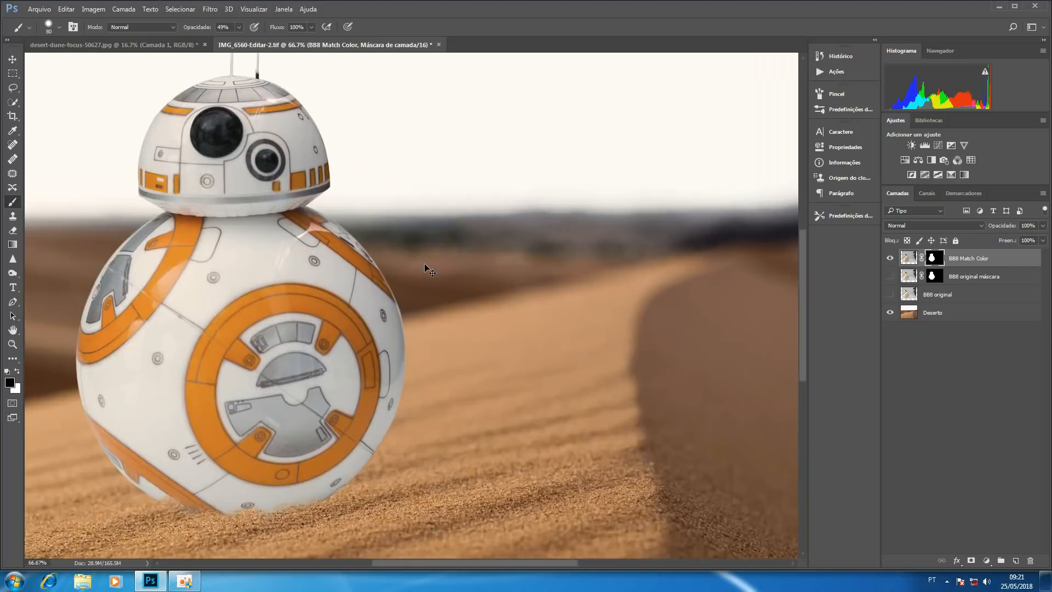
pyautogui.hotkey('ctrl', '+')
pyautogui.moveTo(327, 391); pyautogui.dragTo(546, 175)
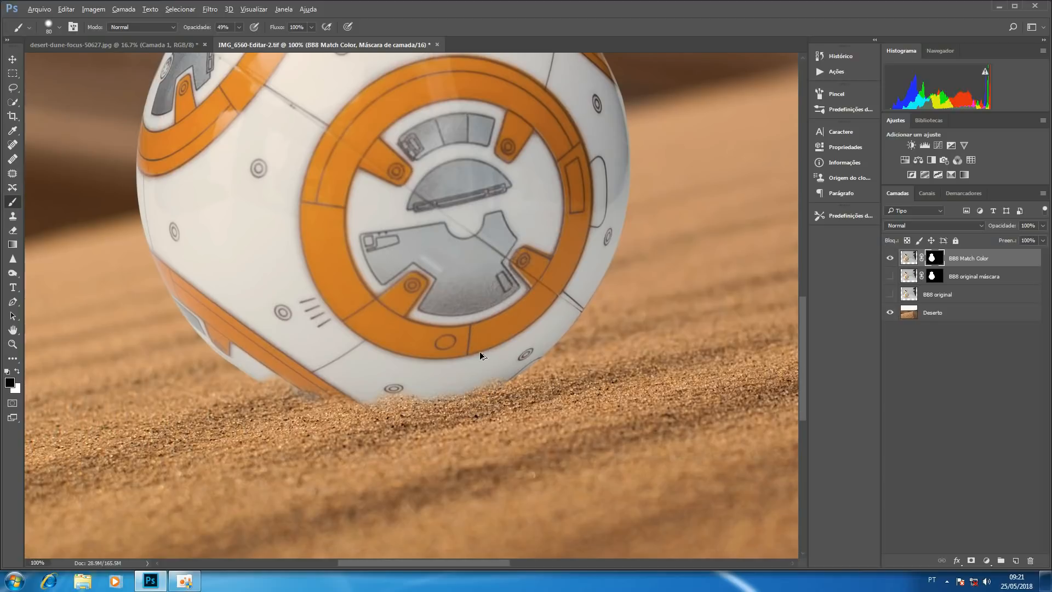
# Step: Undo all the mask brush strokes along the robot's base
pyautogui.hotkey('ctrl', 'alt', 'z')
pyautogui.hotkey('ctrl', 'alt', 'z')
pyautogui.hotkey('ctrl', 'alt', 'z')
pyautogui.hotkey('ctrl', 'alt', 'z')
pyautogui.hotkey('ctrl', 'alt', 'z')
pyautogui.hotkey('ctrl', 'alt', 'z')
pyautogui.hotkey('ctrl', 'alt', 'z')
pyautogui.hotkey('ctrl', 'alt', 'z')
pyautogui.hotkey('ctrl', 'alt', 'z')
pyautogui.hotkey('ctrl', 'alt', 'z')
pyautogui.hotkey('ctrl', 'alt', 'z')
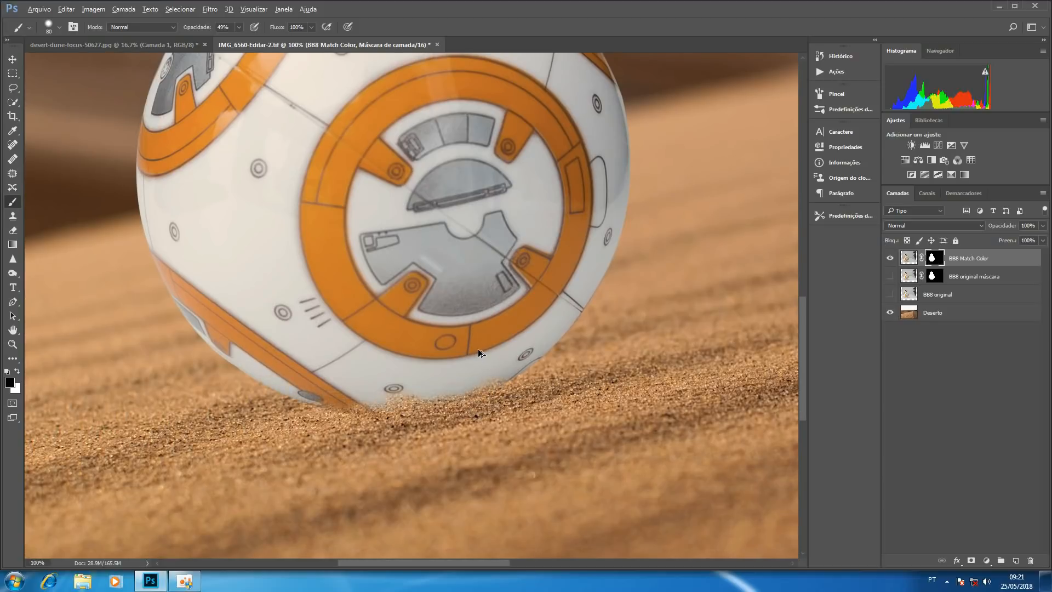
pyautogui.hotkey('ctrl', 'alt', 'z')
pyautogui.hotkey('ctrl', 'alt', 'z')
# Step: Switch the brush to the 27 px spatter tip for painting on the robot's layer mask
pyautogui.click(30, 28)
pyautogui.click(60, 27)
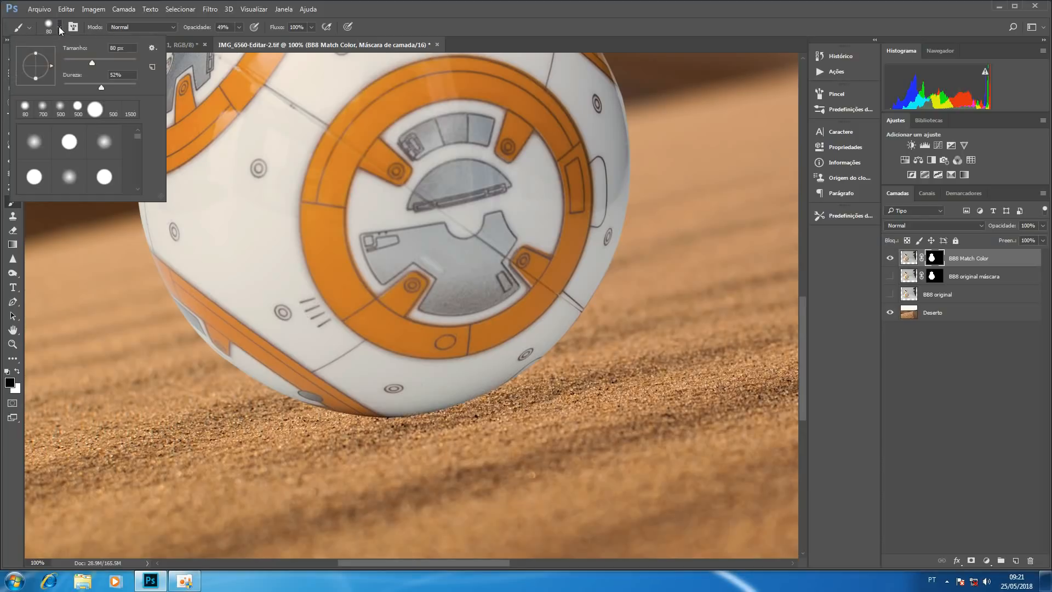
pyautogui.moveTo(138, 136); pyautogui.dragTo(141, 147)
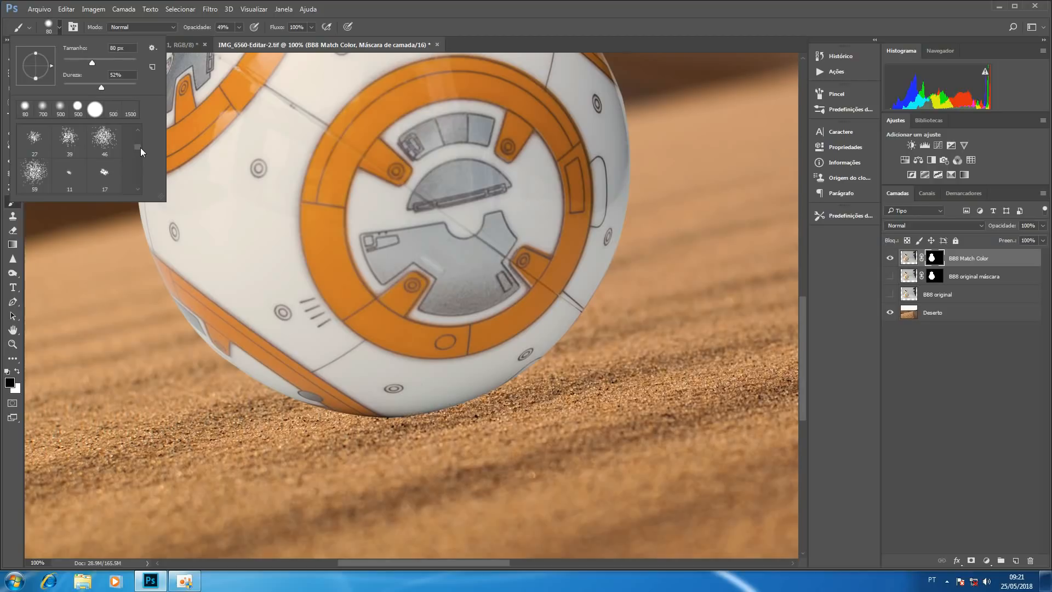
pyautogui.scroll(1, 140, 147)
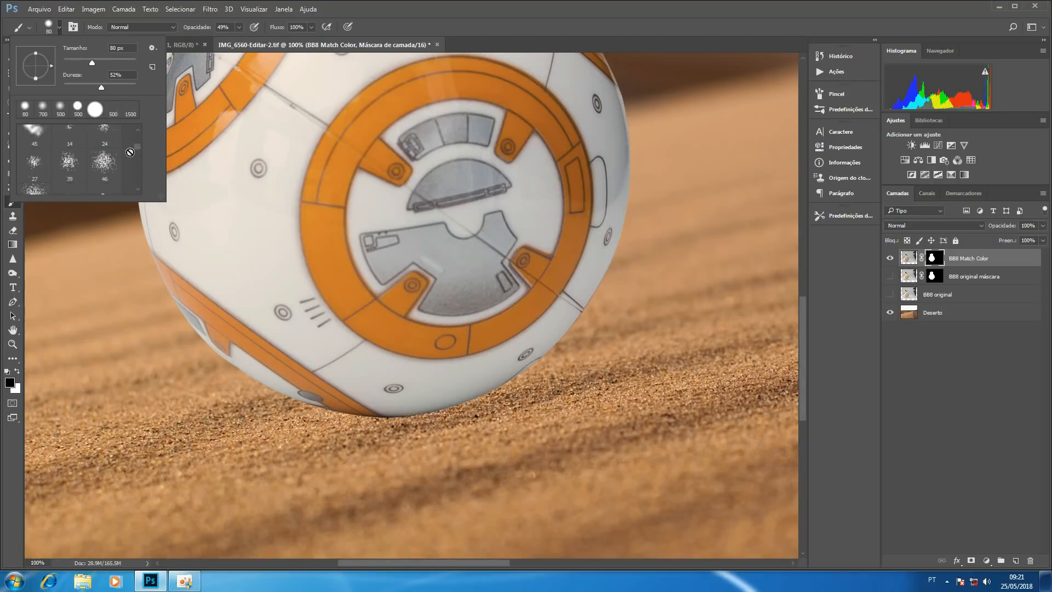
pyautogui.click(35, 162)
pyautogui.click(387, 265)
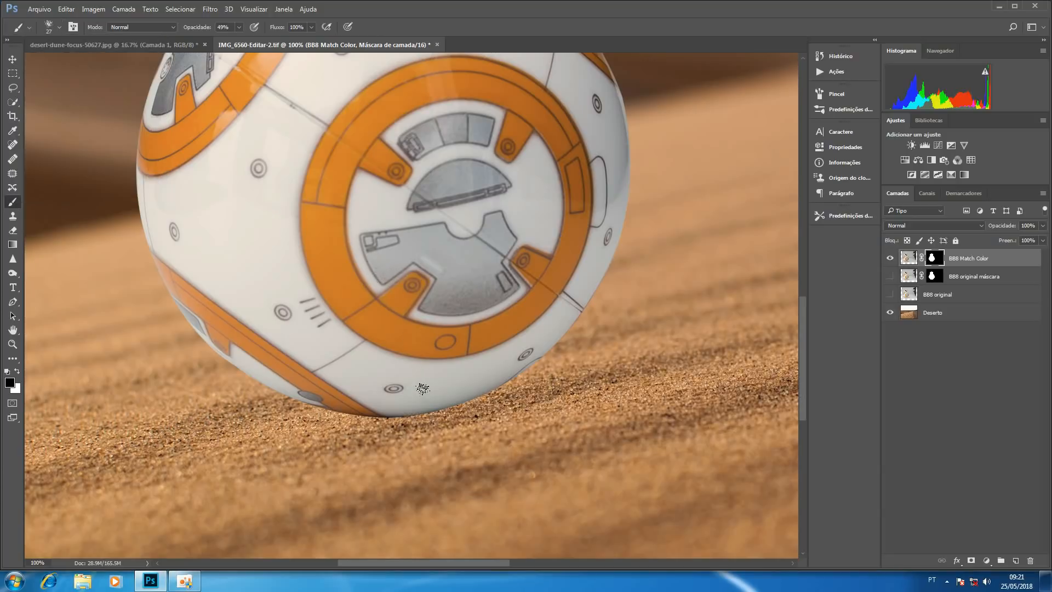
# Step: Enlarge the spatter brush to 200 px and raise its opacity to 100%
pyautogui.press(']')
pyautogui.press(']')
pyautogui.press(']')
pyautogui.press(']')
pyautogui.press(']')
pyautogui.press(']')
pyautogui.press(']')
pyautogui.press(']')
pyautogui.press(']')
pyautogui.press(']')
pyautogui.press(']')
pyautogui.press(']')
pyautogui.press(']')
pyautogui.press(']')
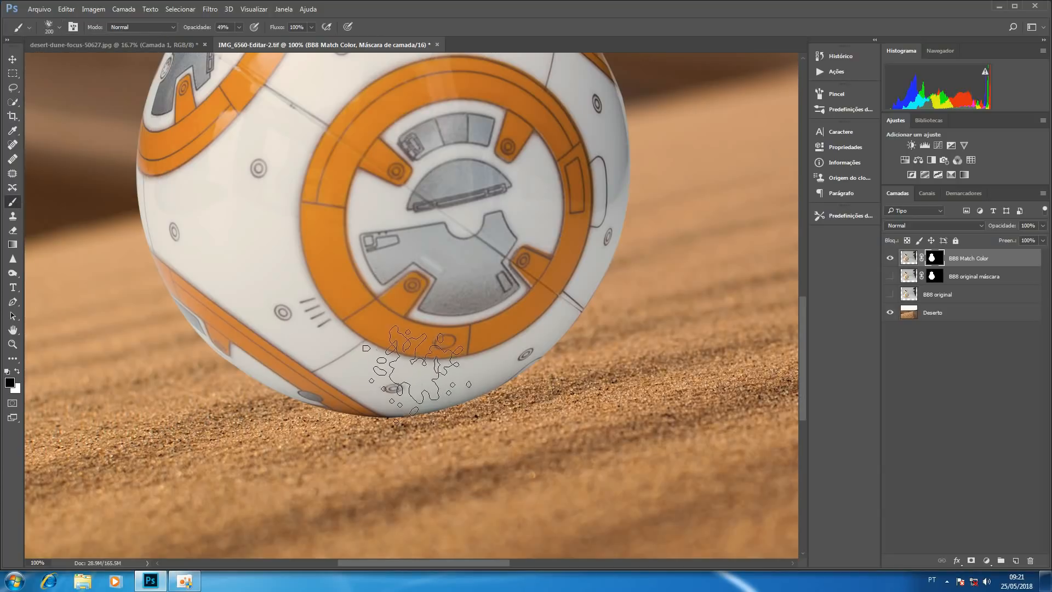
pyautogui.moveTo(195, 27); pyautogui.dragTo(211, 27)
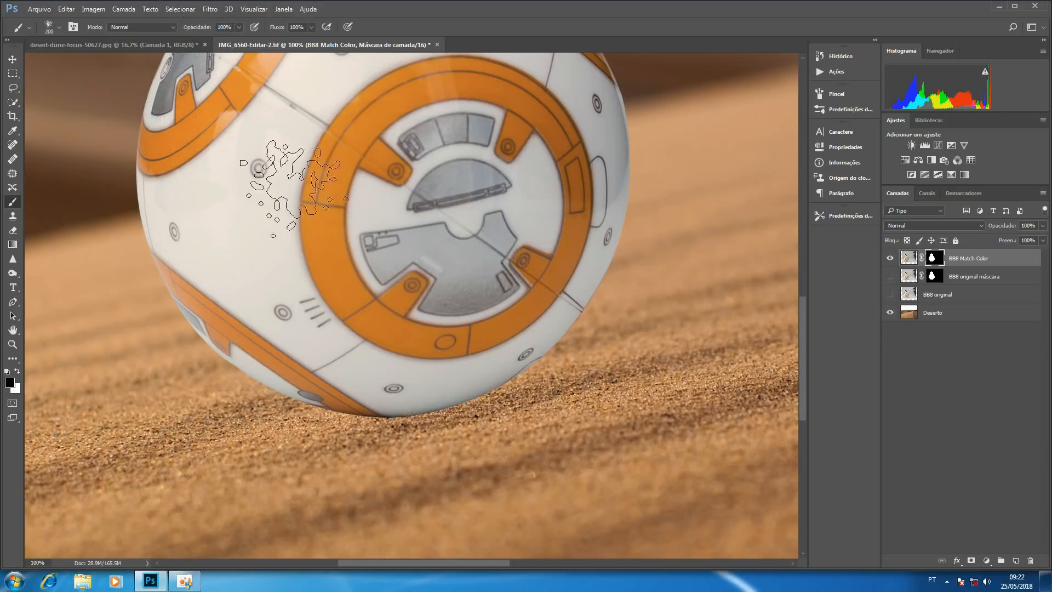
# Step: Try a black spatter stroke on the mask across the robot's lower body and undo it
pyautogui.moveTo(376, 347)
pyautogui.mouseDown()
pyautogui.moveTo(312, 329)
pyautogui.moveTo(471, 327)
pyautogui.moveTo(438, 405)
pyautogui.moveTo(423, 361)
pyautogui.mouseUp()
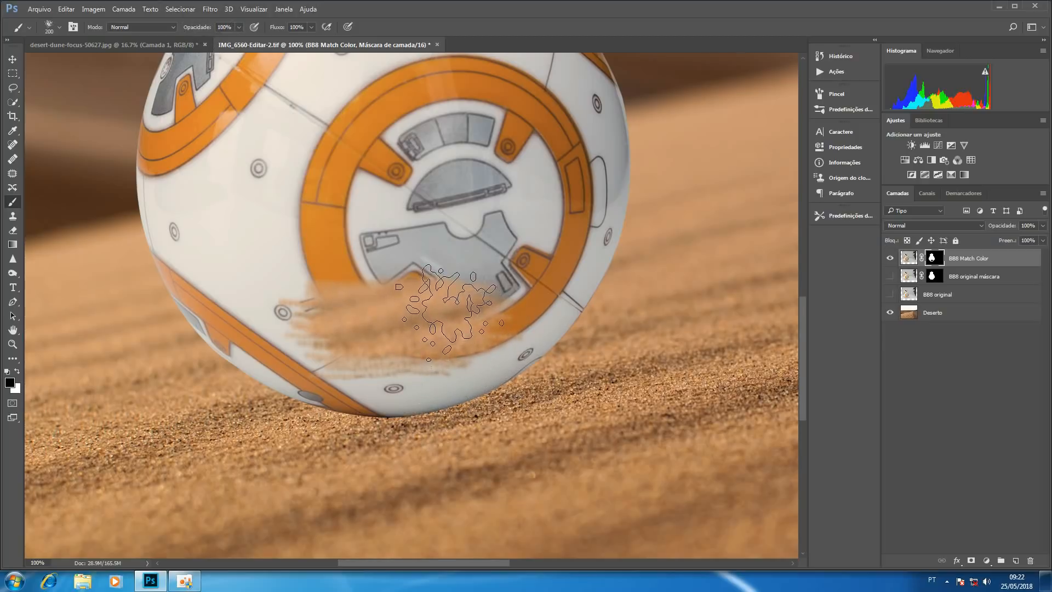
pyautogui.hotkey('ctrl', 'z')
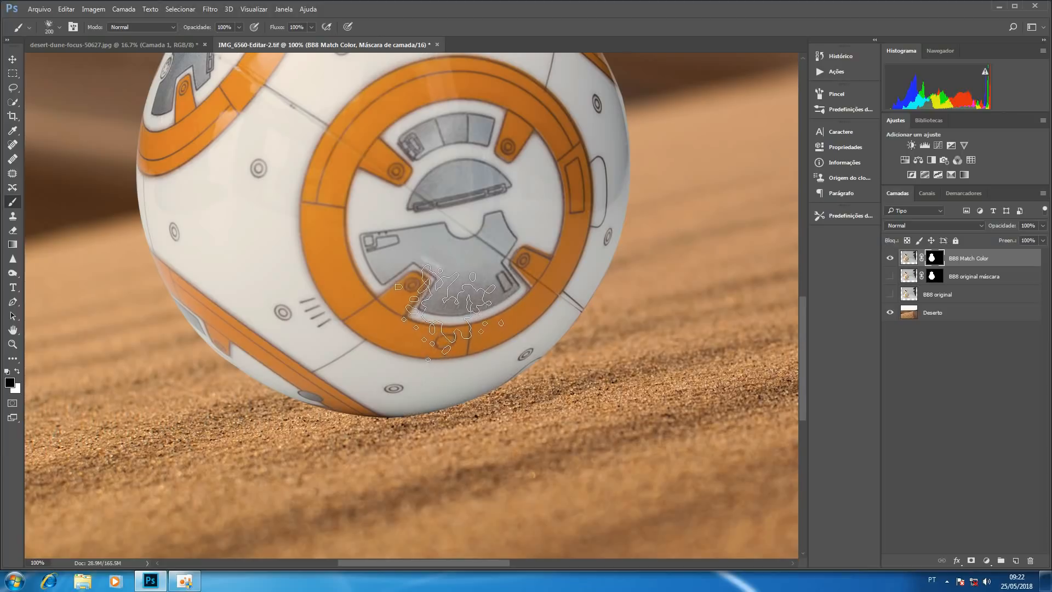
# Step: Disable the spatter brush's Smoothing (Suavidade) option and set its tip spacing to 17%
pyautogui.click(73, 27)
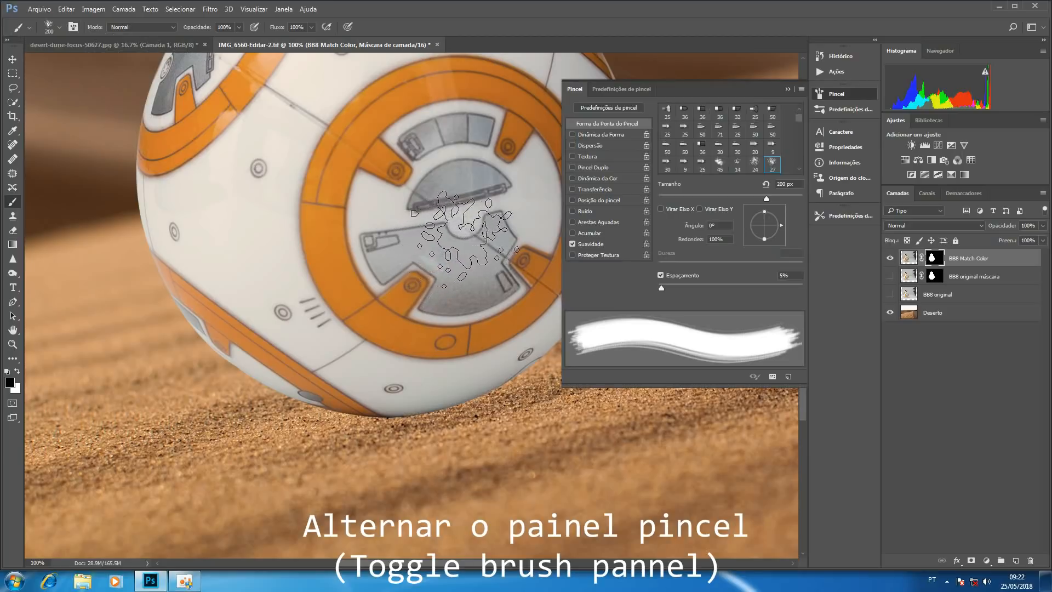
pyautogui.click(572, 244)
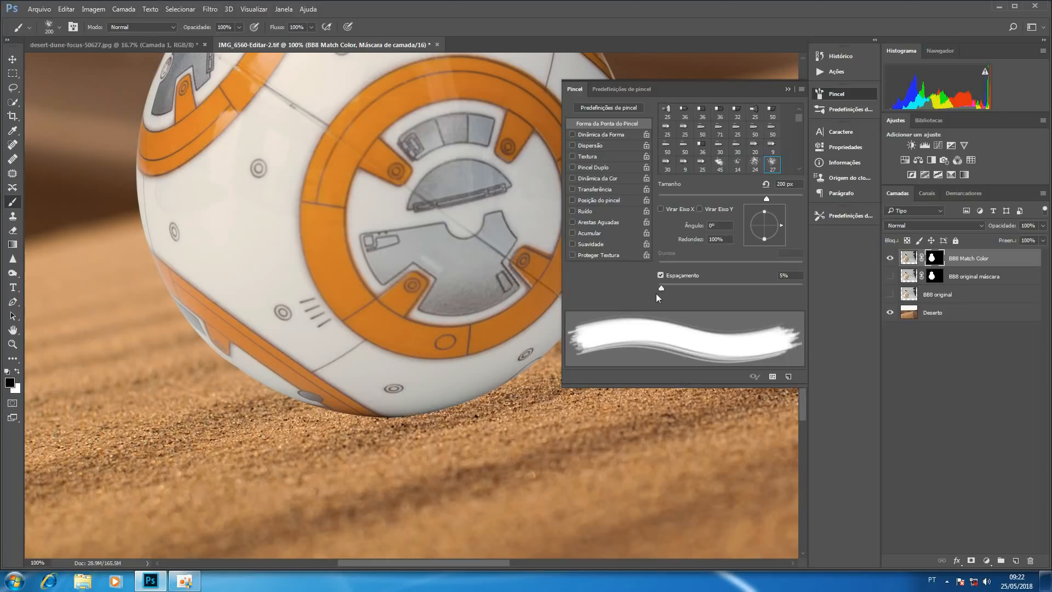
pyautogui.moveTo(662, 287)
pyautogui.mouseDown()
pyautogui.moveTo(711, 298)
pyautogui.moveTo(660, 295)
pyautogui.moveTo(670, 294)
pyautogui.mouseUp()
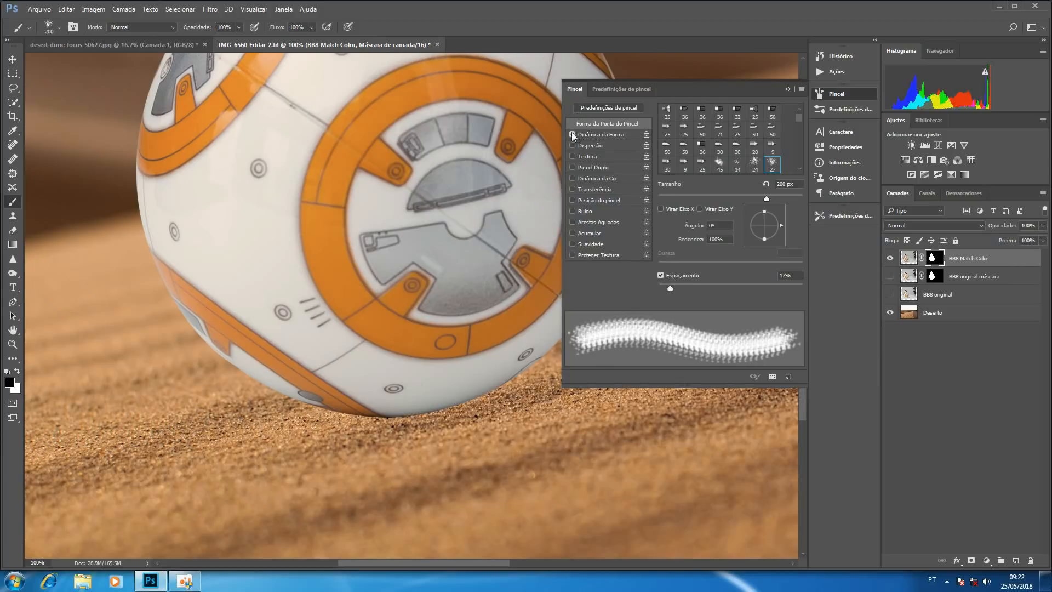
# Step: Enable Shape Dynamics (Dinâmica da Forma) for the brush with 41% size jitter and 17% angle jitter
pyautogui.click(596, 137)
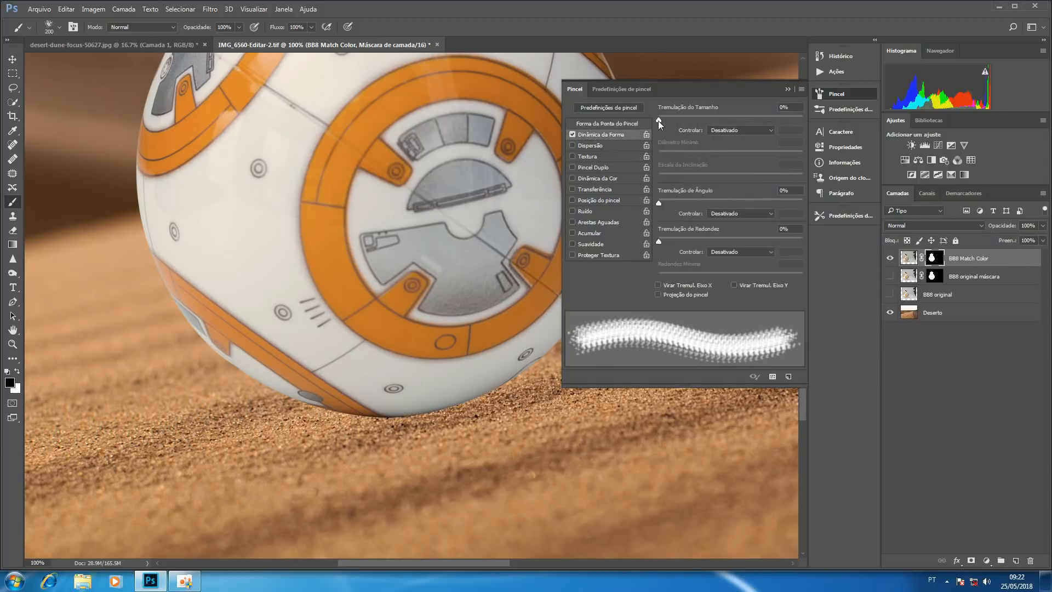
pyautogui.moveTo(659, 121); pyautogui.dragTo(718, 128)
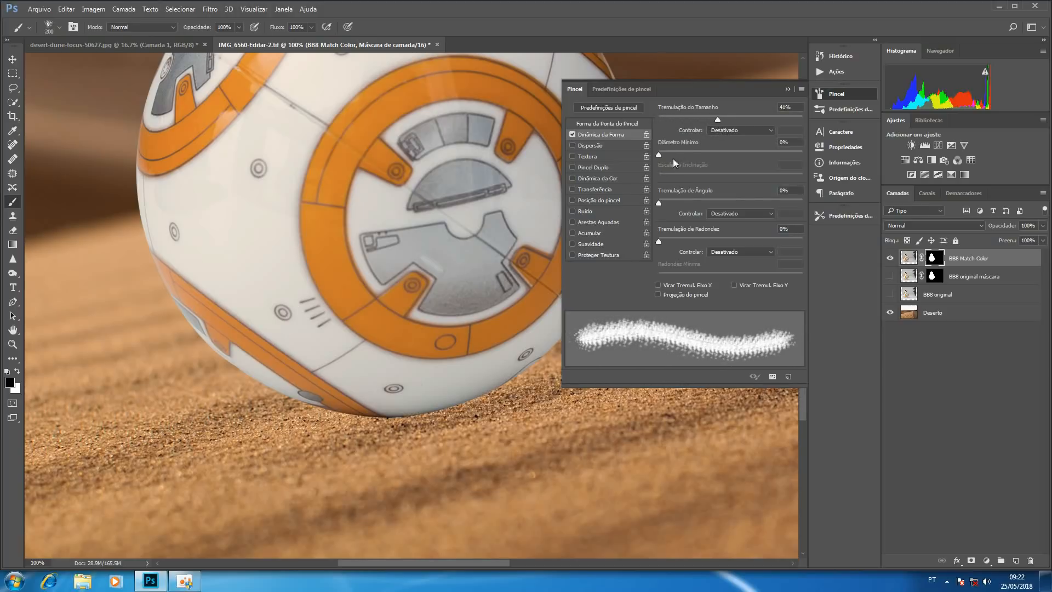
pyautogui.moveTo(660, 203); pyautogui.dragTo(683, 198)
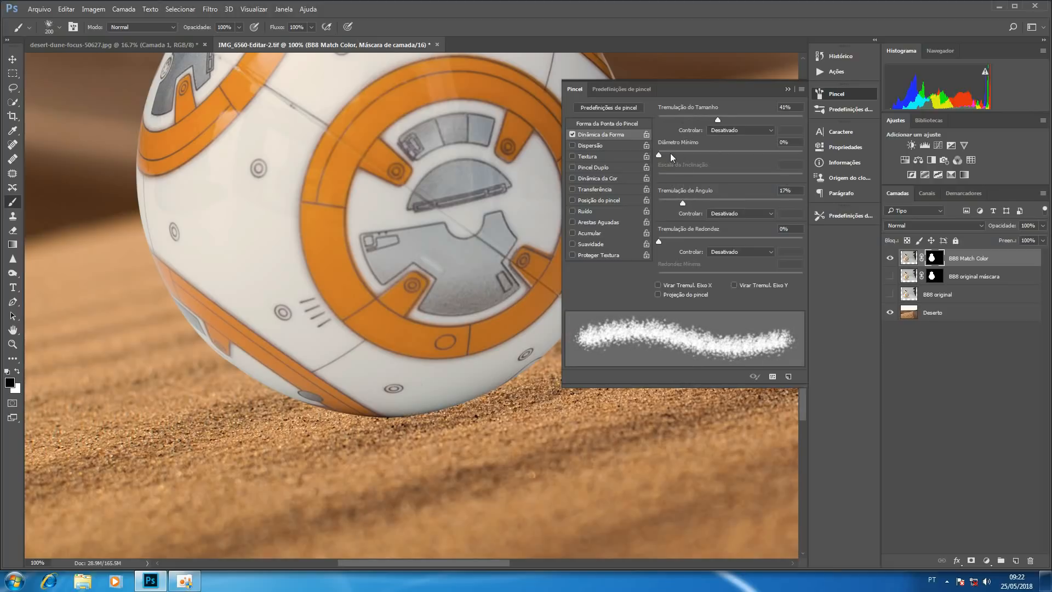
# Step: Enable Scattering (Dispersão) at 11% for the brush and close its settings
pyautogui.click(592, 143)
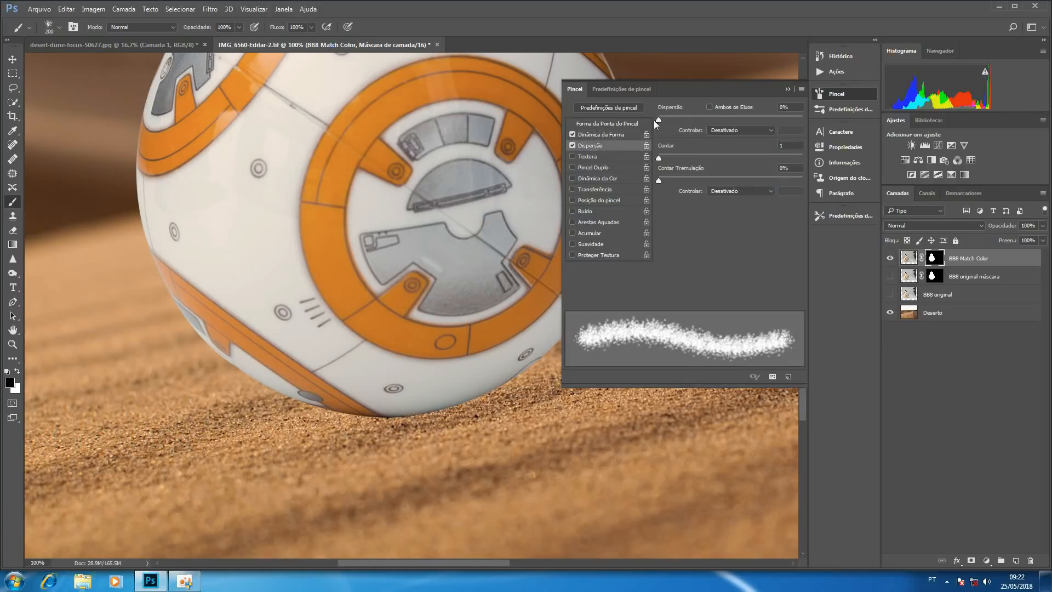
pyautogui.moveTo(659, 120)
pyautogui.mouseDown()
pyautogui.moveTo(771, 120)
pyautogui.moveTo(645, 123)
pyautogui.moveTo(661, 121)
pyautogui.mouseUp()
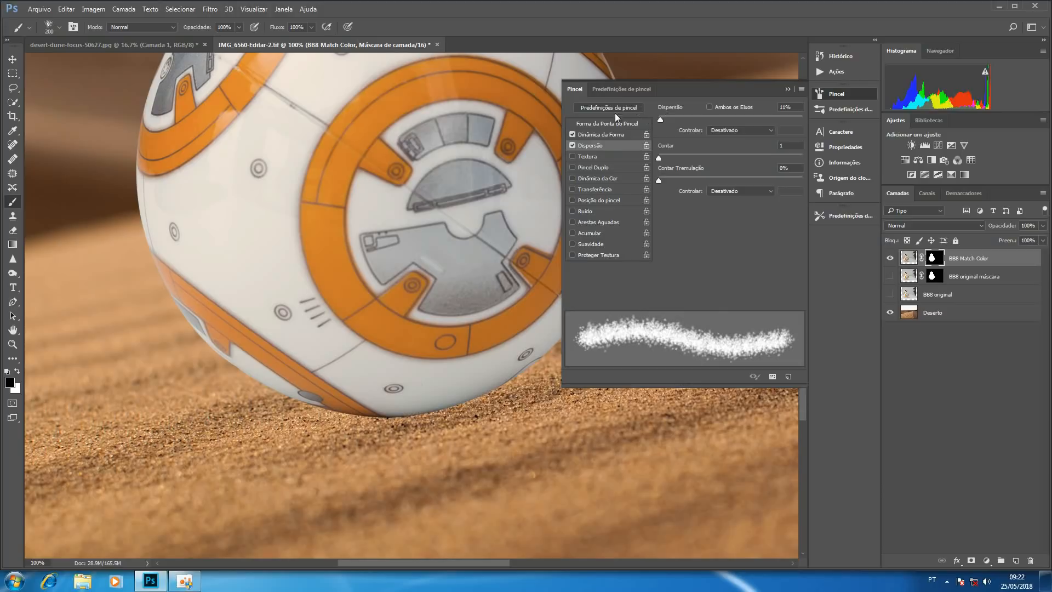
pyautogui.click(788, 90)
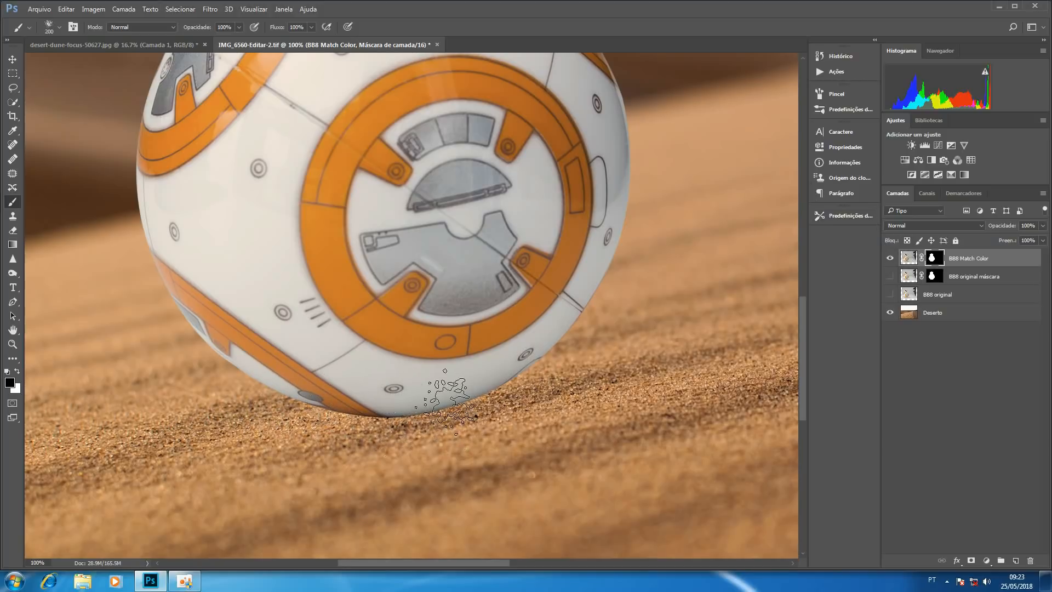
# Step: Paint black on the "BB8 Match Color" mask along the robot's base with the 250 px spatter brush to sink it into the sand
pyautogui.hotkey('ctrl', '-')
pyautogui.hotkey('ctrl', '-')
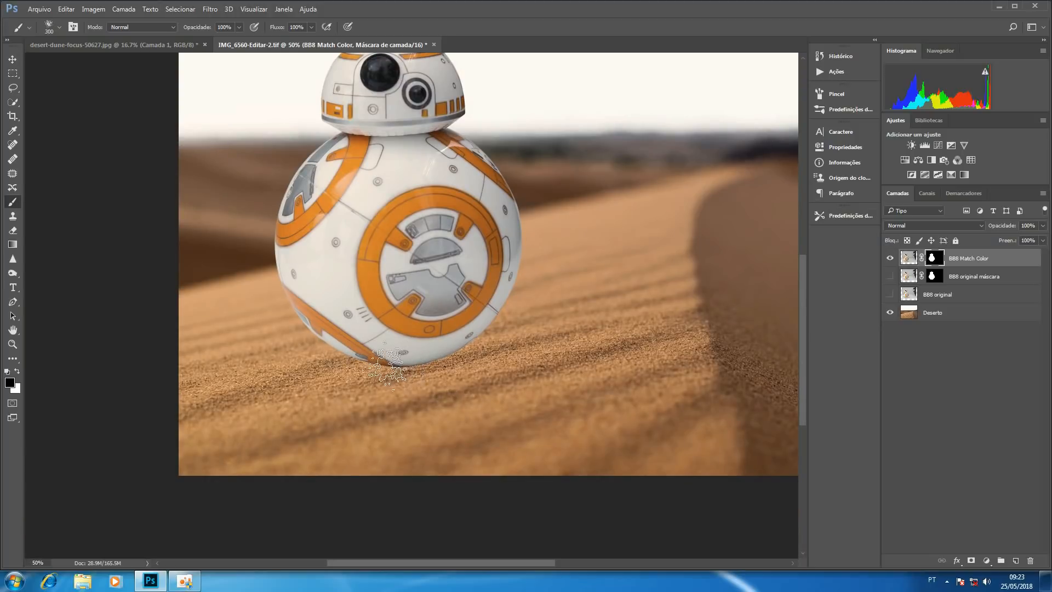
pyautogui.press(']')
pyautogui.press(']')
pyautogui.press('[')
pyautogui.moveTo(373, 375)
pyautogui.mouseDown()
pyautogui.moveTo(441, 387)
pyautogui.moveTo(345, 375)
pyautogui.moveTo(459, 372)
pyautogui.moveTo(429, 385)
pyautogui.moveTo(415, 381)
pyautogui.moveTo(435, 372)
pyautogui.moveTo(404, 380)
pyautogui.moveTo(348, 364)
pyautogui.moveTo(475, 364)
pyautogui.mouseUp()
pyautogui.hotkey('ctrl', '-')
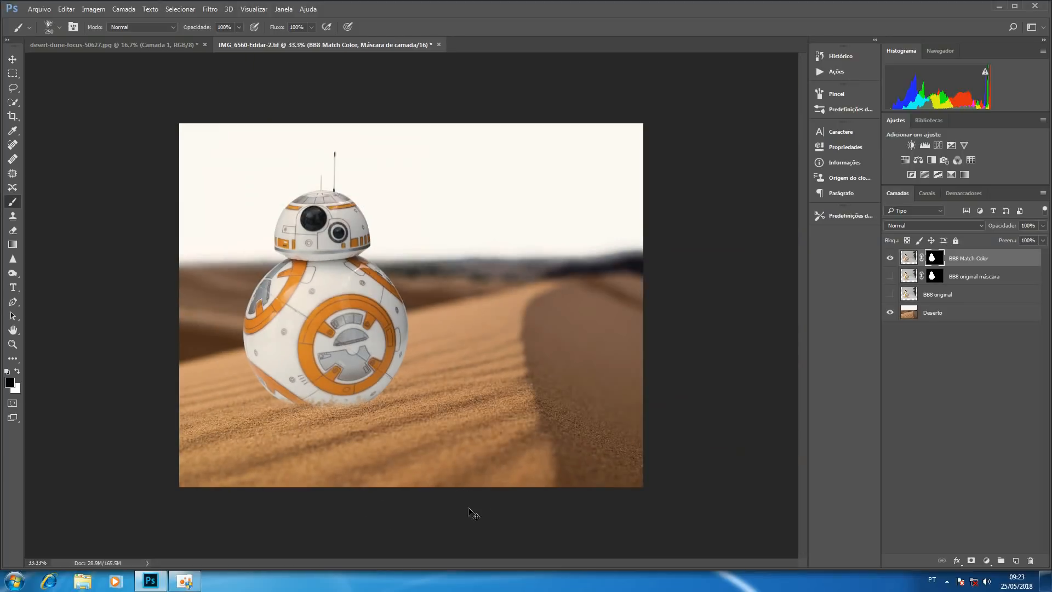
# Step: Switch to the 500 px soft round brush and make white the foreground colour
pyautogui.hotkey('ctrl', '+')
pyautogui.hotkey('ctrl', '+')
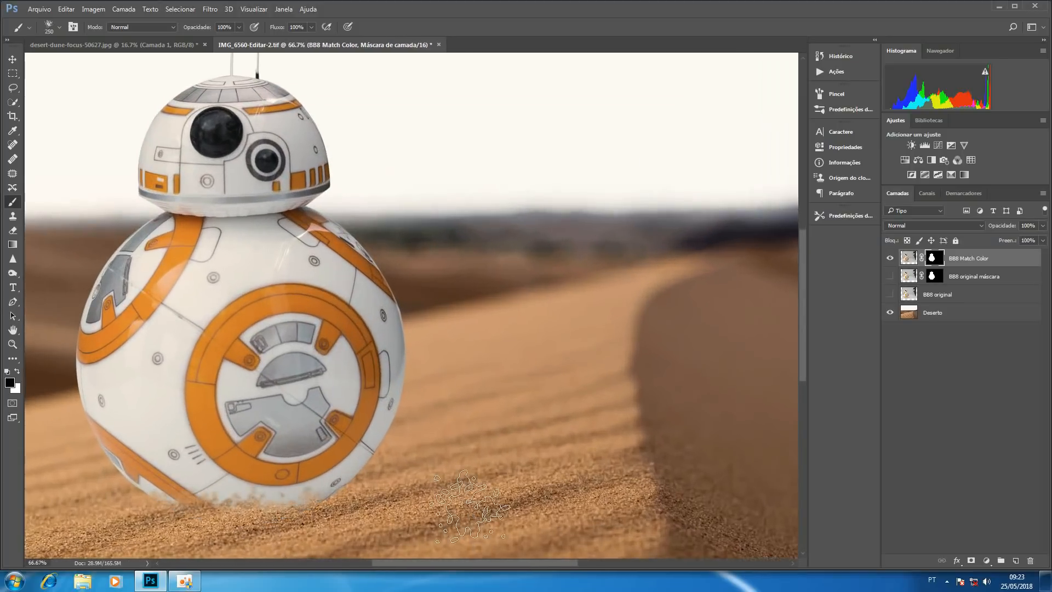
pyautogui.moveTo(364, 445); pyautogui.dragTo(567, 338)
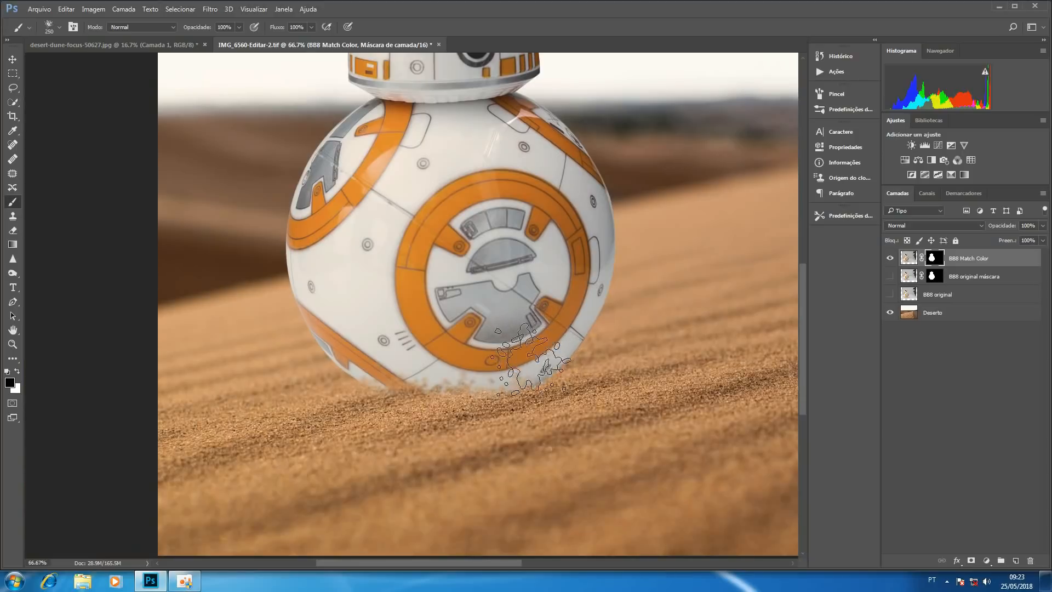
pyautogui.click(58, 27)
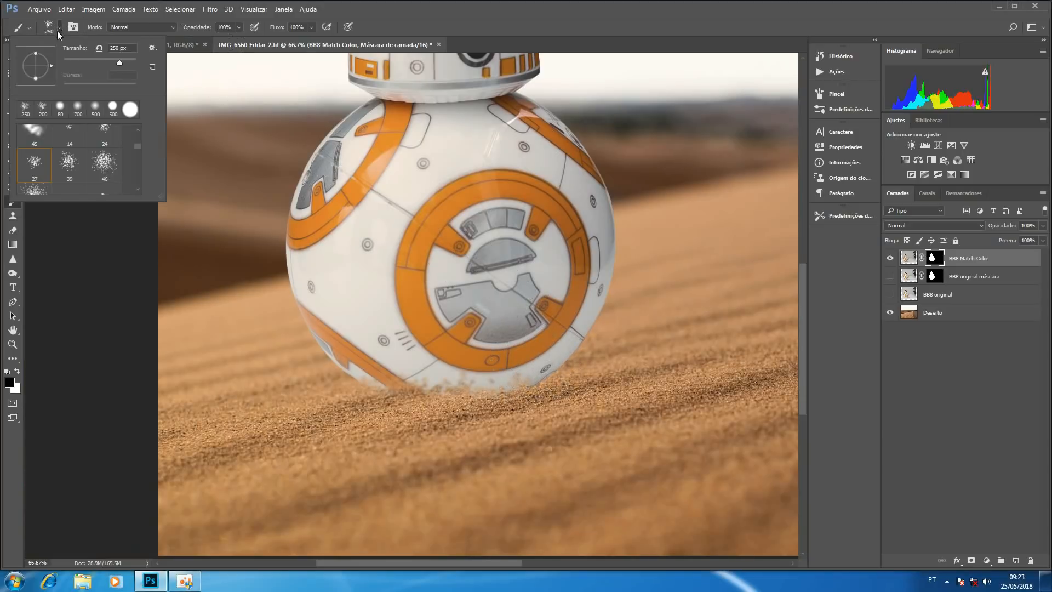
pyautogui.click(95, 108)
pyautogui.click(470, 288)
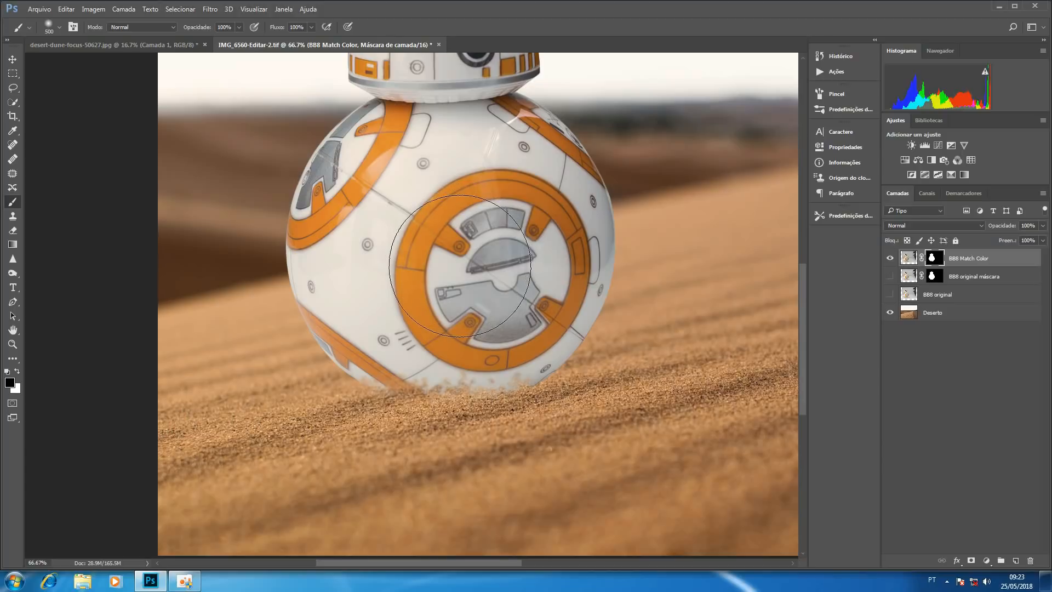
pyautogui.press('x')
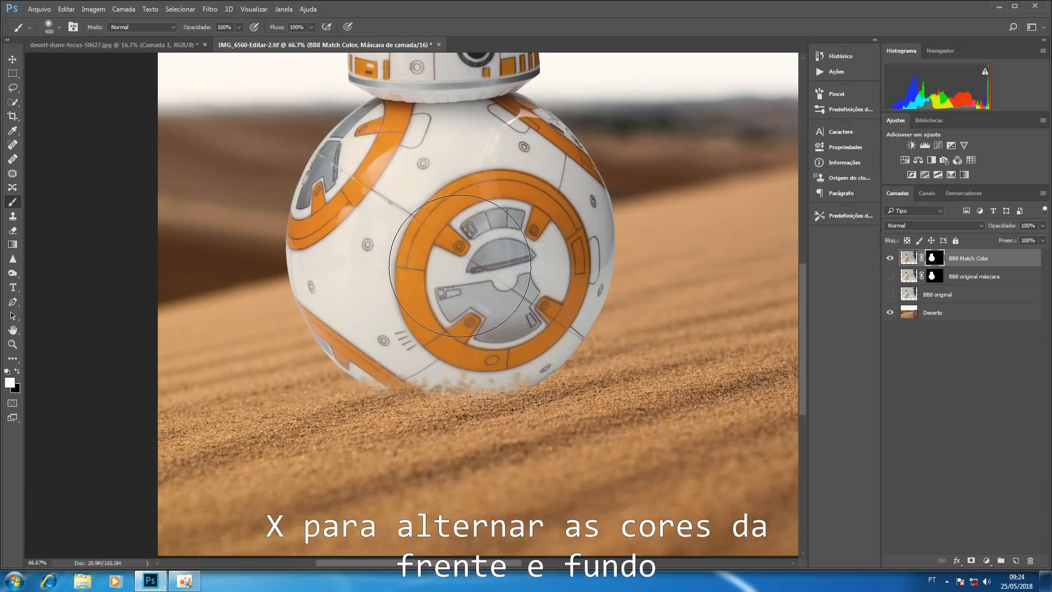
# Step: Paint white on the mask just above the robot's base with a 90 px soft brush to restore overly erased areas
pyautogui.press('[')
pyautogui.press('[')
pyautogui.press('[')
pyautogui.press('[')
pyautogui.press('[')
pyautogui.press('[')
pyautogui.press('[')
pyautogui.press('[')
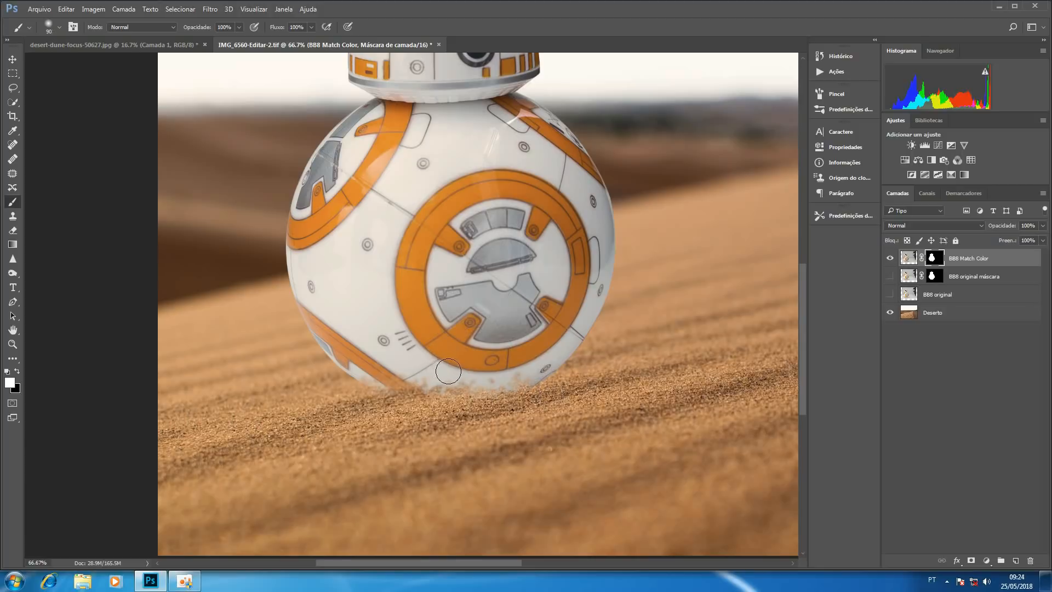
pyautogui.moveTo(416, 369)
pyautogui.mouseDown()
pyautogui.moveTo(388, 362)
pyautogui.moveTo(491, 377)
pyautogui.moveTo(489, 341)
pyautogui.mouseUp()
pyautogui.hotkey('ctrl', '-')
pyautogui.hotkey('ctrl', '-')
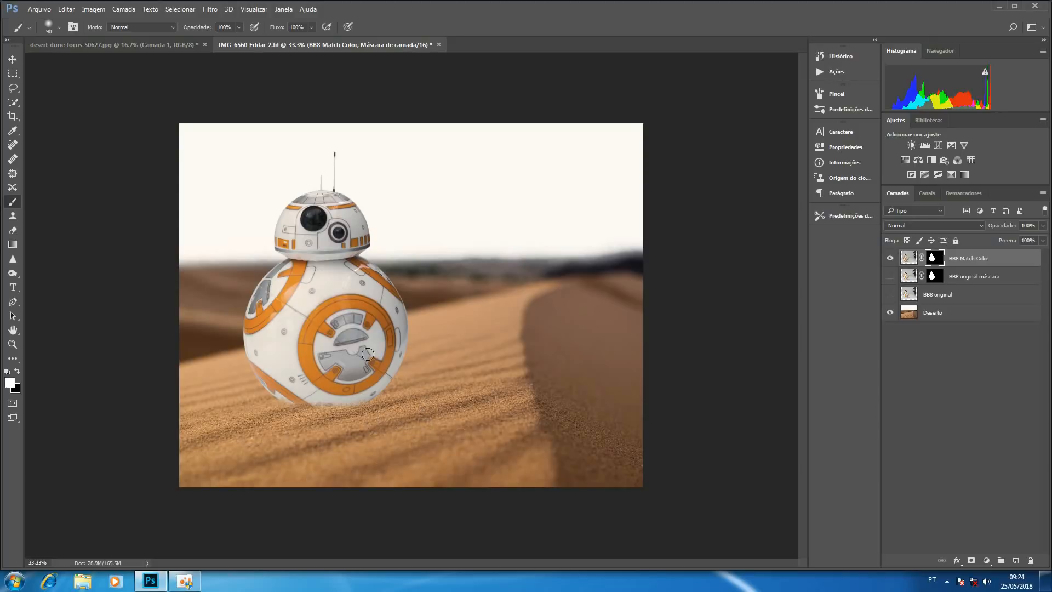
# Step: Crop the bottom of the image to a height of about 19 cm, trimming sand below the robot
pyautogui.click(12, 116)
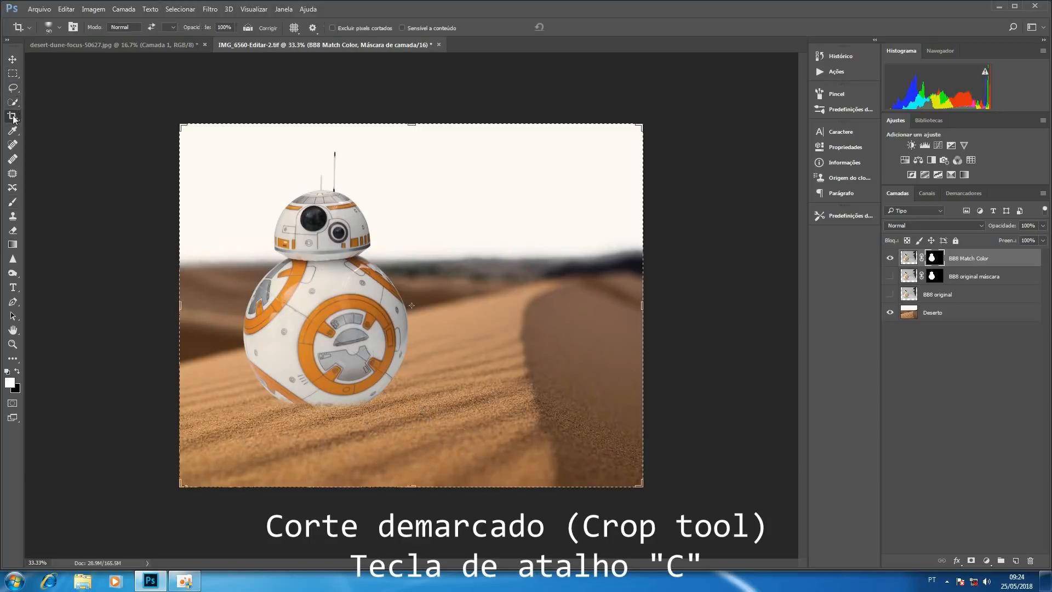
pyautogui.moveTo(414, 485); pyautogui.dragTo(419, 470)
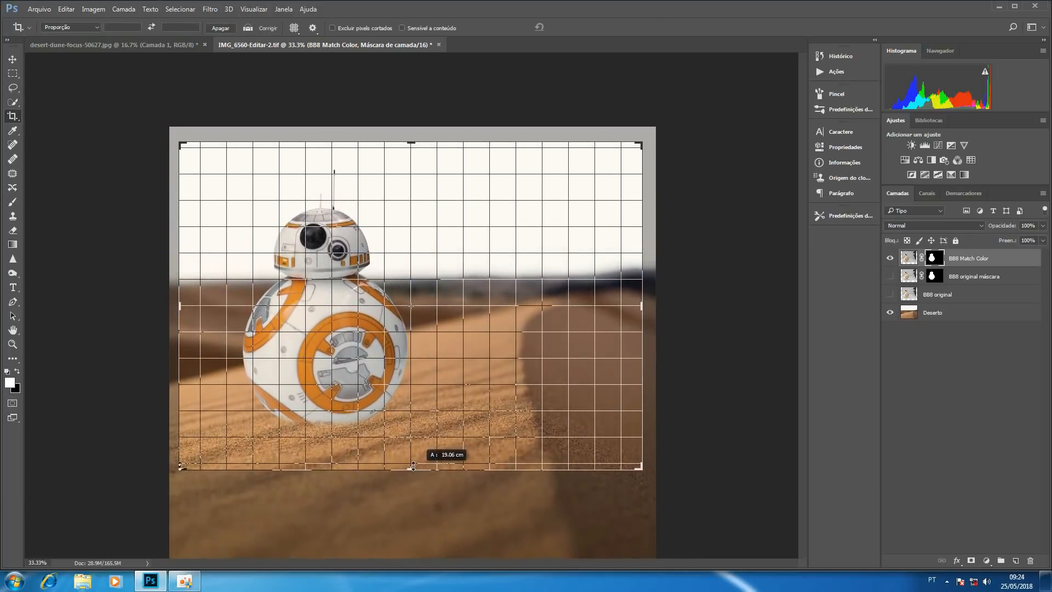
pyautogui.press('Return')
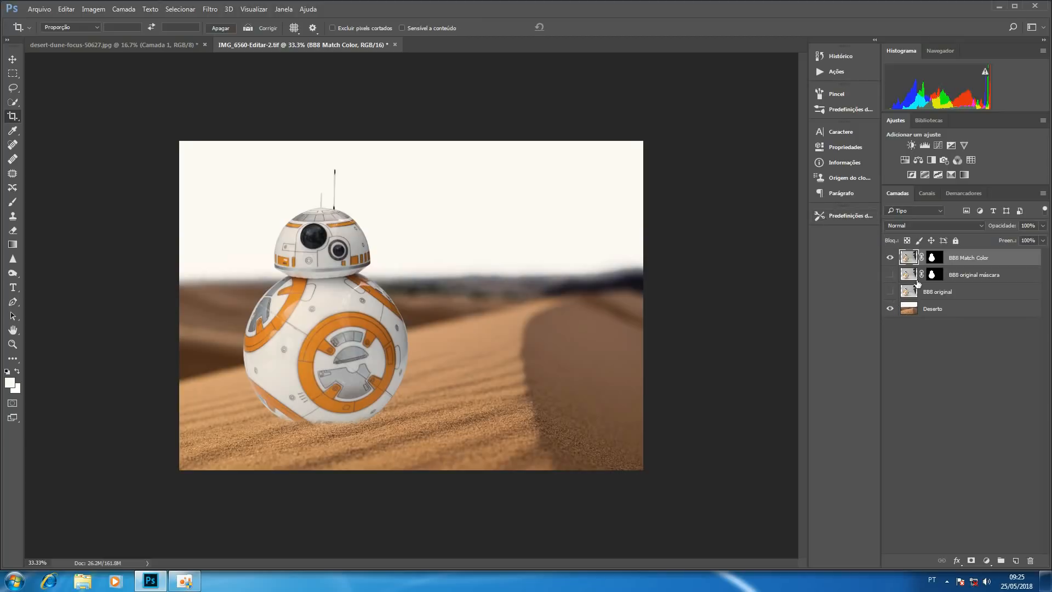
# Step: On the "Deserto" layer, draw a wide, flat elliptical selection from the robot's base across the sand, using the "BB8 original" shadow as reference
pyautogui.click(946, 314)
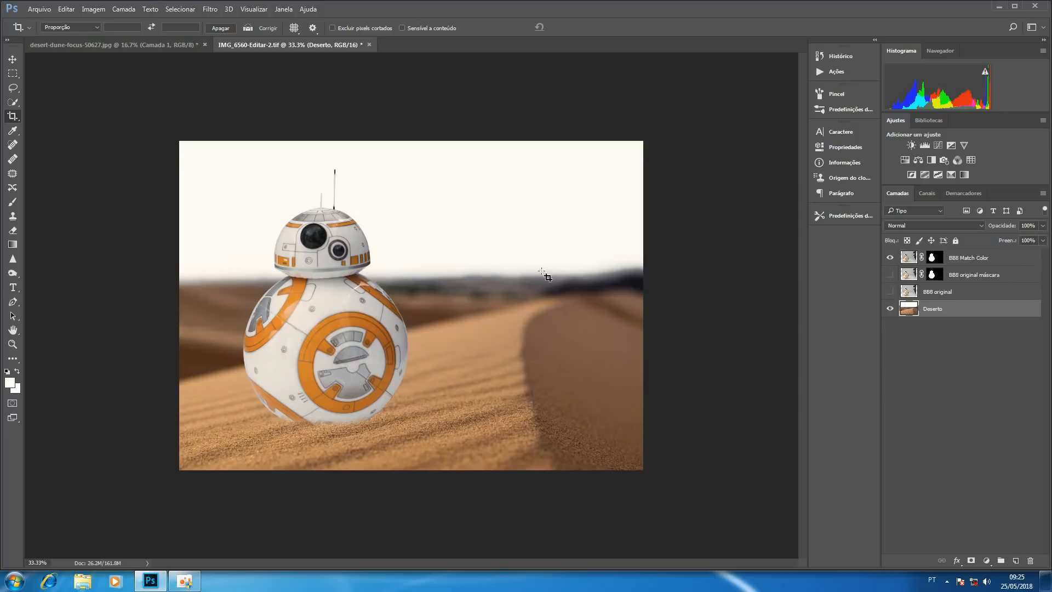
pyautogui.click(14, 73)
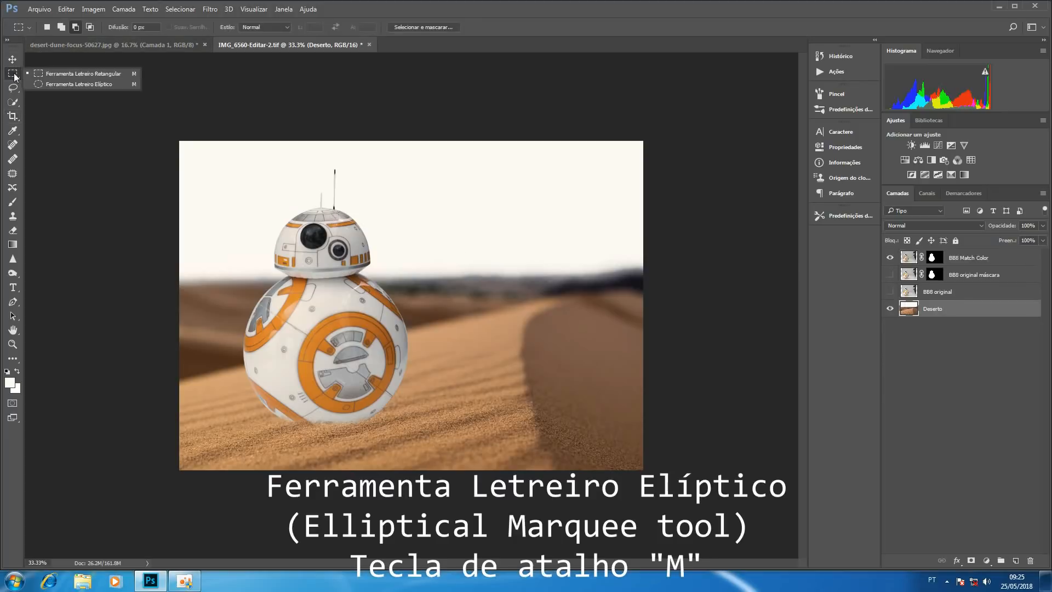
pyautogui.click(60, 83)
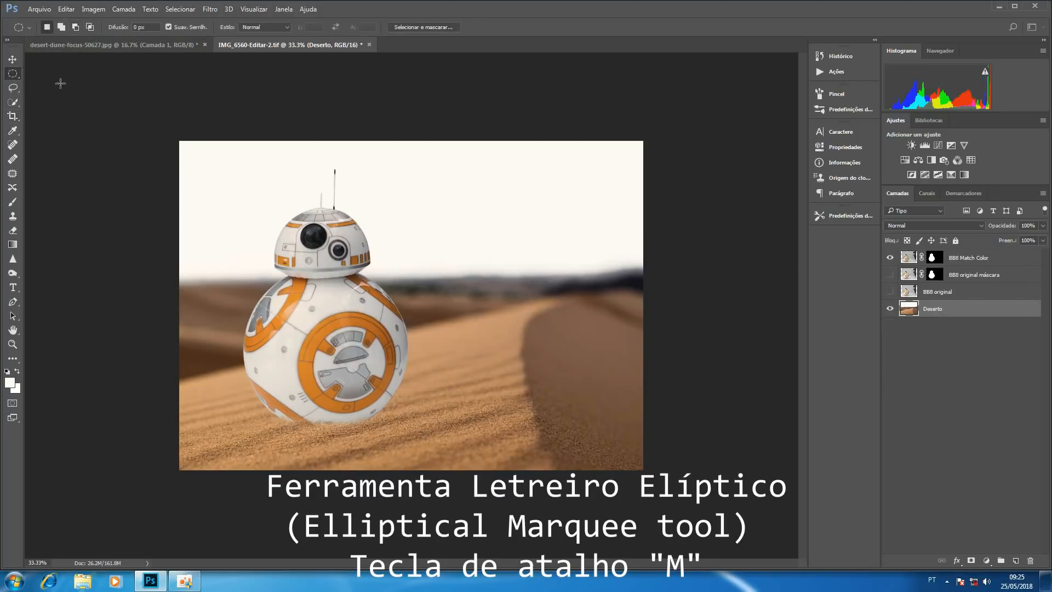
pyautogui.click(891, 292)
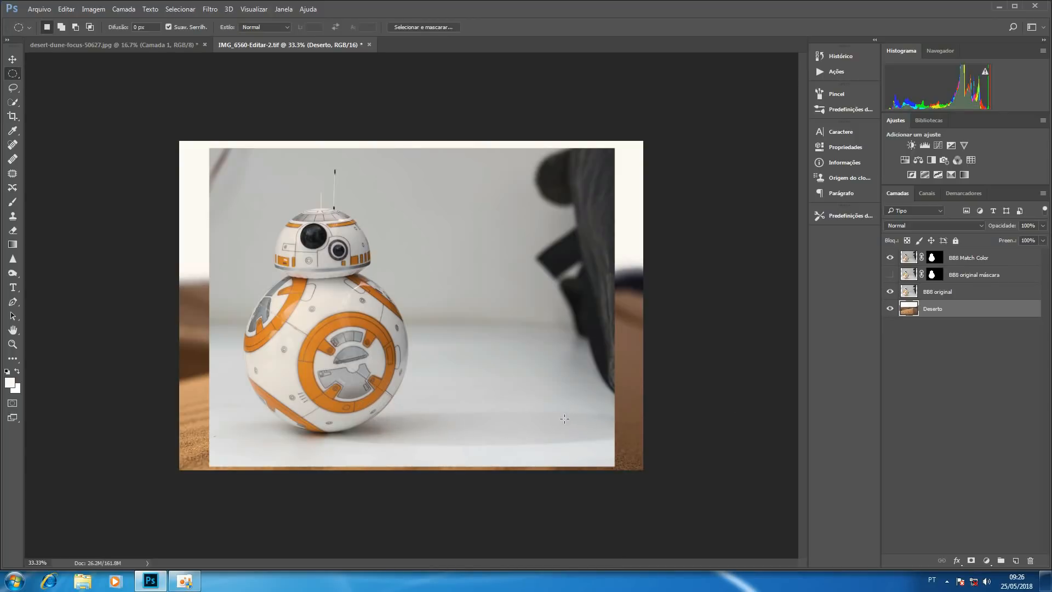
pyautogui.click(890, 292)
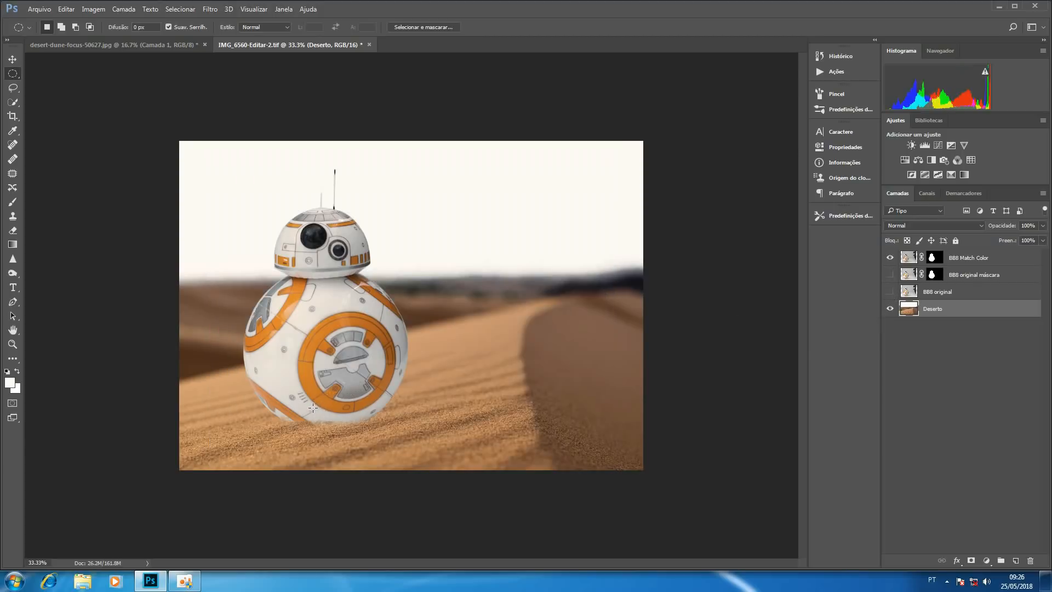
pyautogui.moveTo(311, 406); pyautogui.dragTo(608, 450)
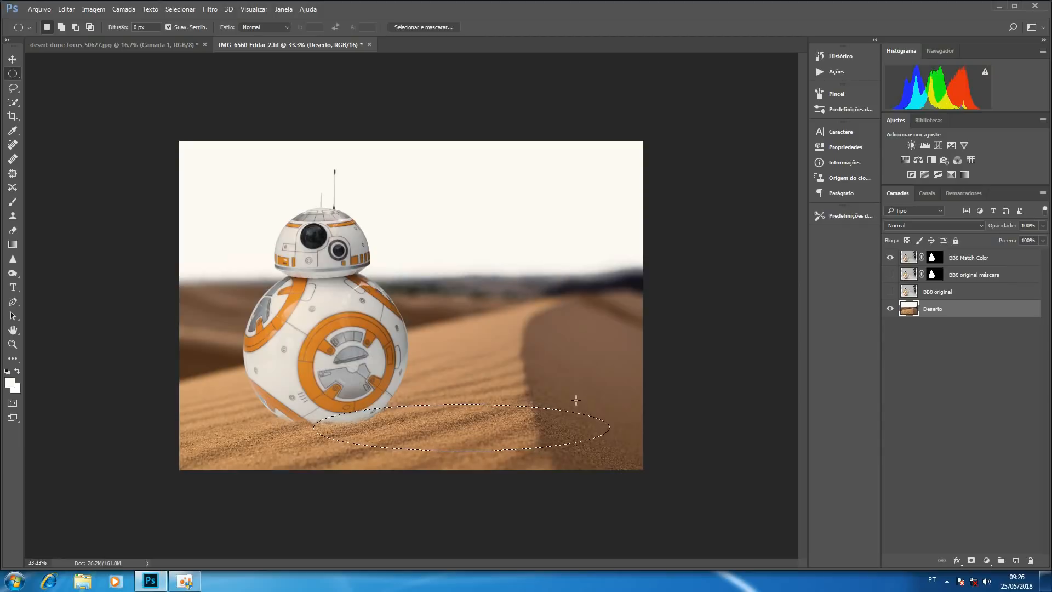
# Step: Nudge the elliptical selection slightly upward and compare its position with the shadow in the "BB8 original" layer
pyautogui.hotkey('shift', 'Up')
pyautogui.hotkey('shift', 'Up')
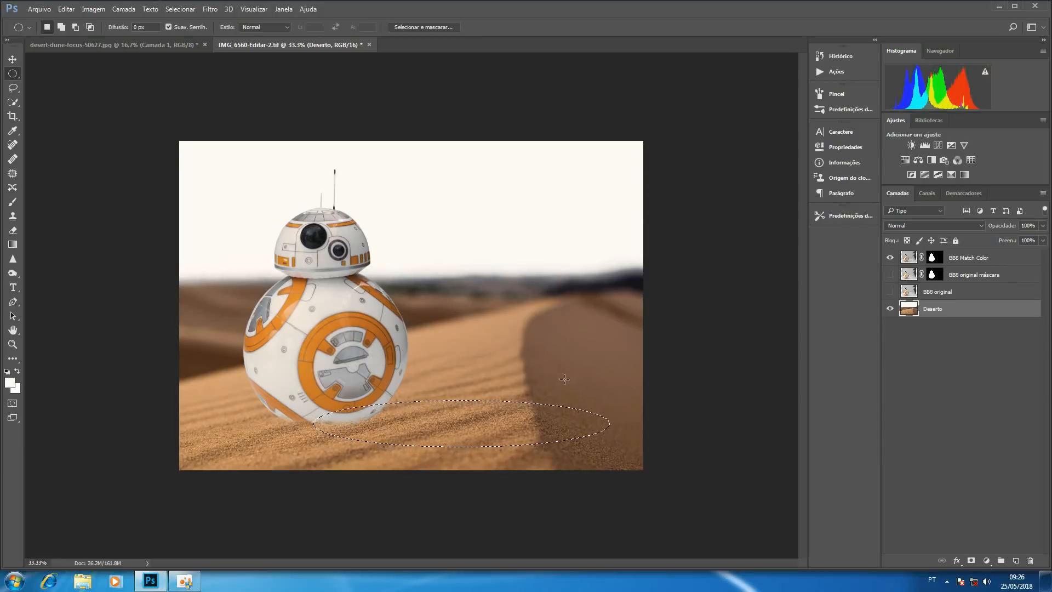
pyautogui.hotkey('shift', 'Up')
pyautogui.hotkey('shift', 'Up')
pyautogui.hotkey('shift', 'Up')
pyautogui.hotkey('shift', 'Up')
pyautogui.hotkey('shift', 'Up')
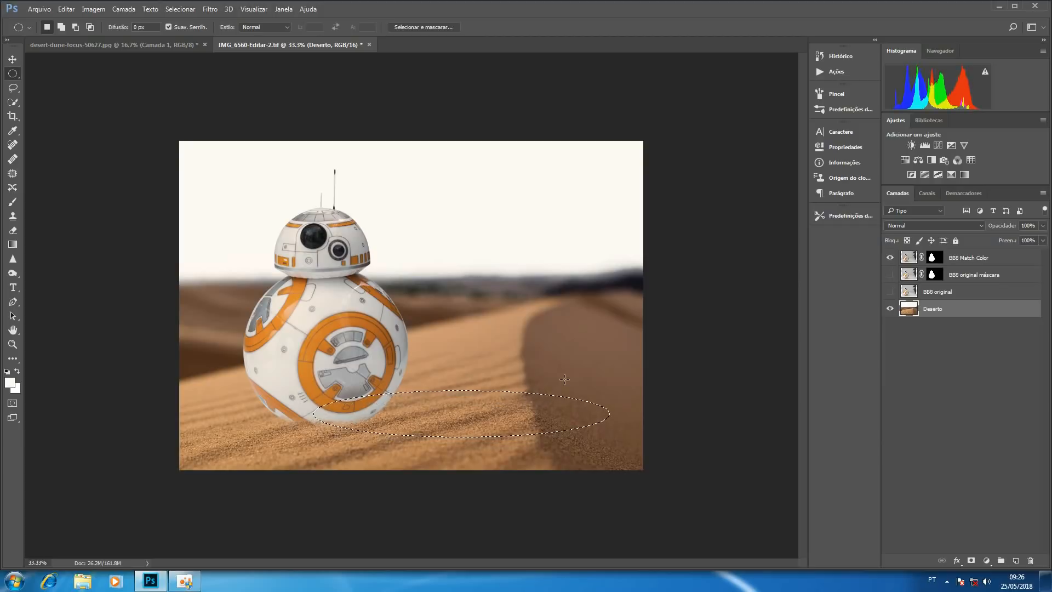
pyautogui.press('shift')
pyautogui.click(890, 292)
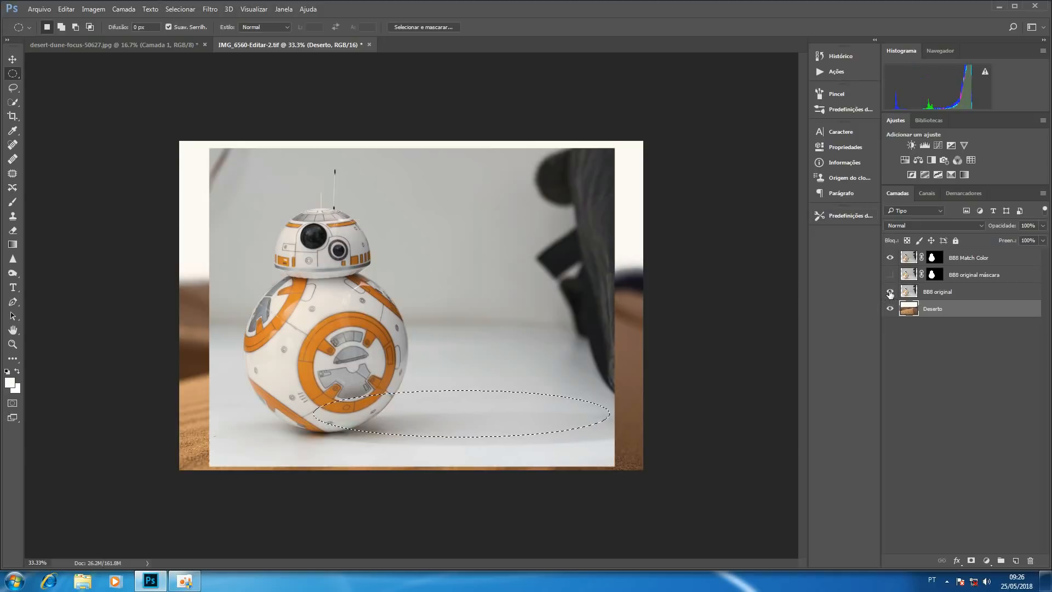
pyautogui.click(889, 292)
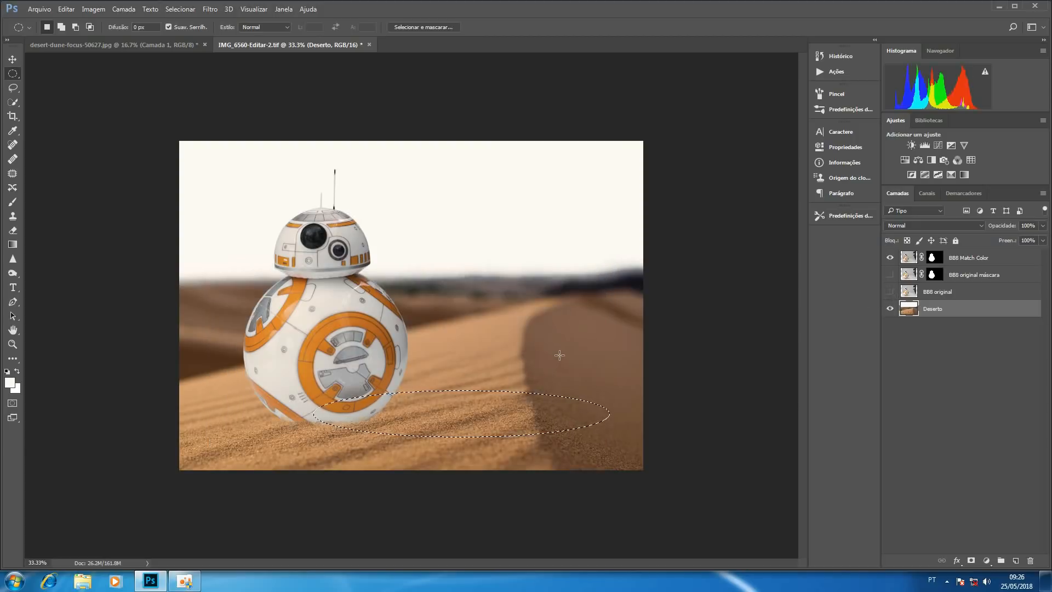
# Step: Transform the elliptical selection: rotate it to about -7.9°, move it up to the robot's base and shorten its width to about 92.6%
pyautogui.click(180, 9)
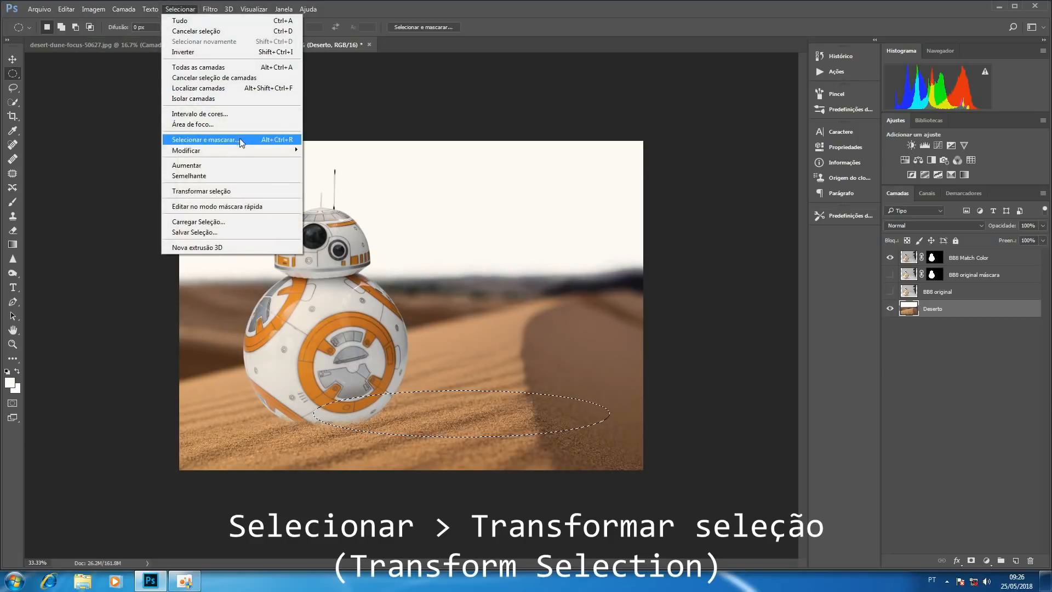
pyautogui.click(226, 194)
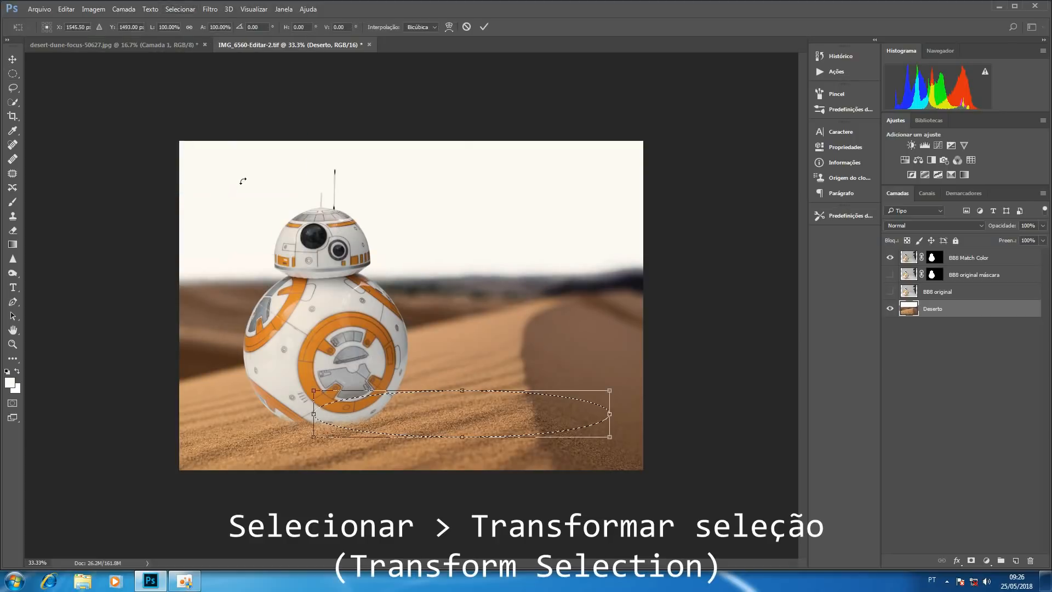
pyautogui.moveTo(630, 380)
pyautogui.mouseDown()
pyautogui.moveTo(639, 356)
pyautogui.moveTo(626, 361)
pyautogui.mouseUp()
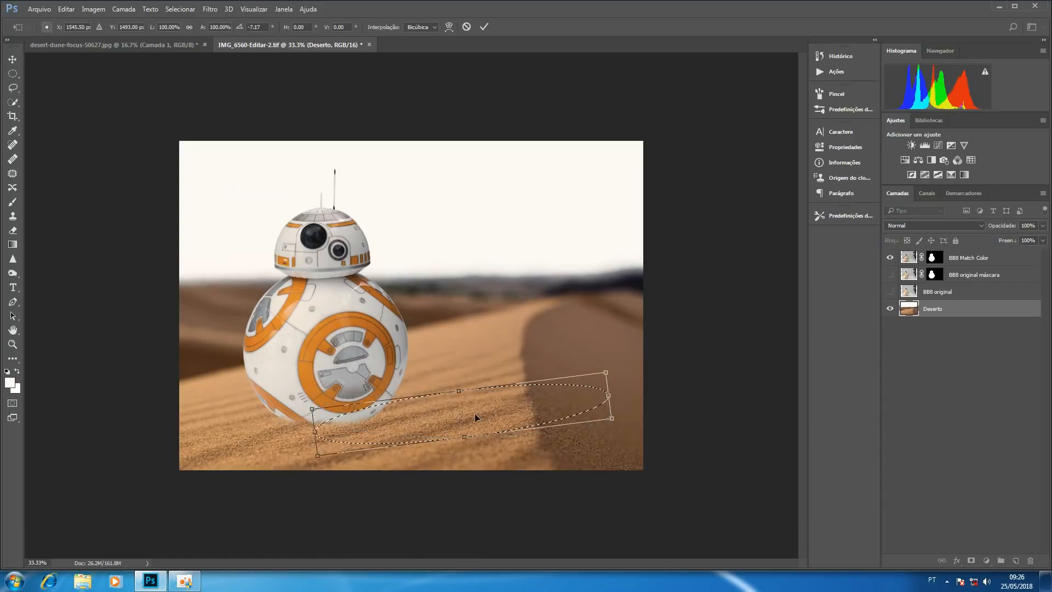
pyautogui.moveTo(481, 411); pyautogui.dragTo(485, 401)
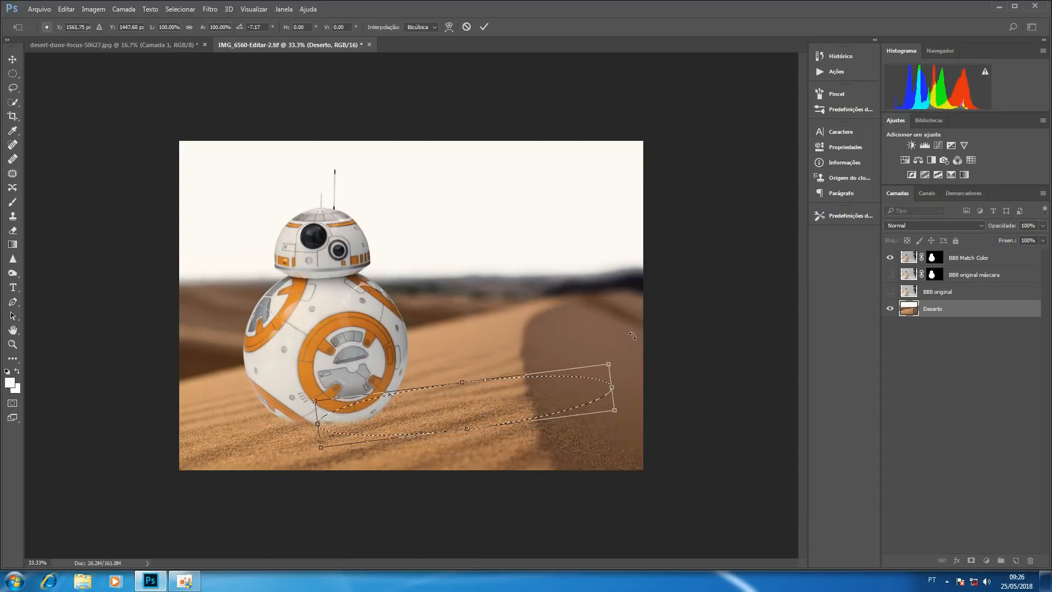
pyautogui.moveTo(636, 322); pyautogui.dragTo(632, 335)
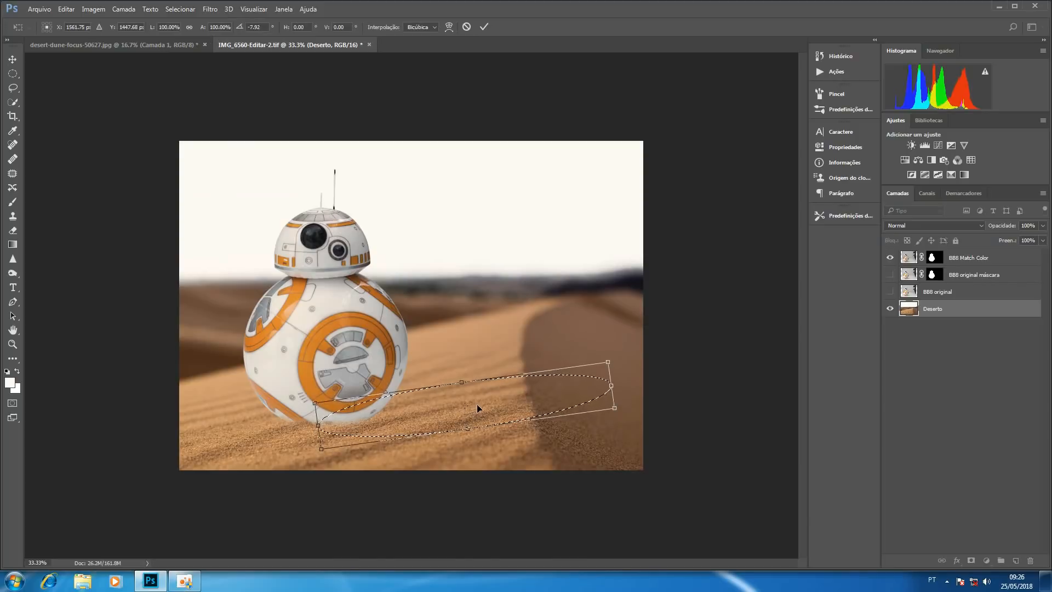
pyautogui.moveTo(476, 403); pyautogui.dragTo(487, 392)
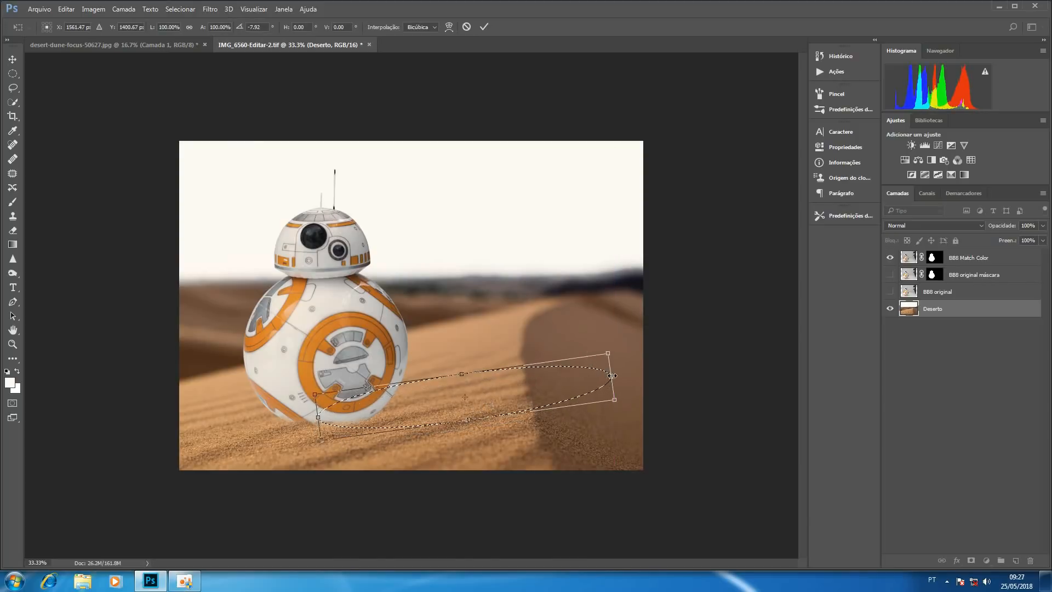
pyautogui.moveTo(611, 376); pyautogui.dragTo(588, 377)
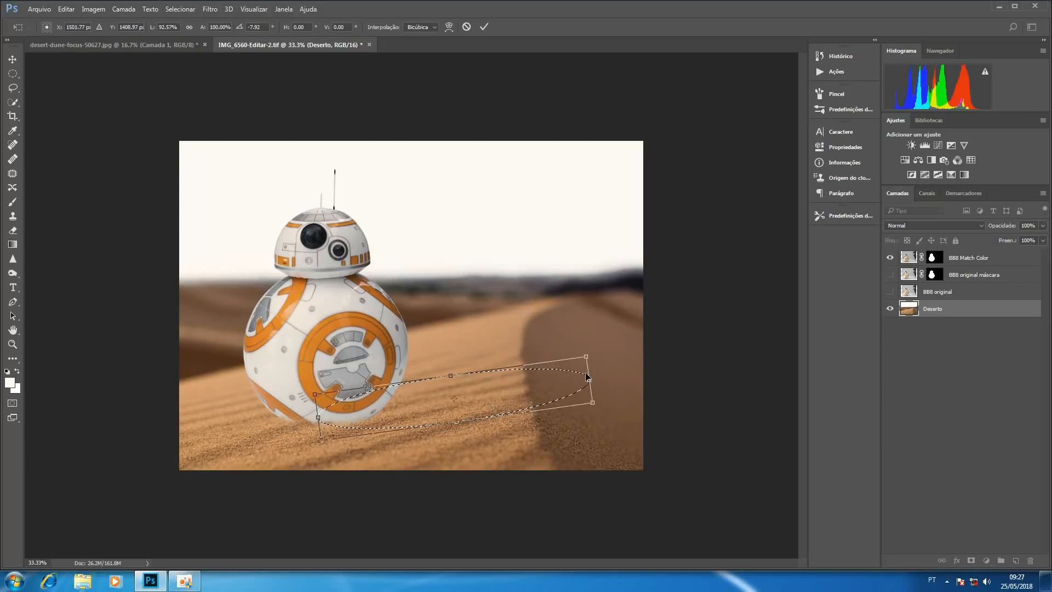
pyautogui.press('Return')
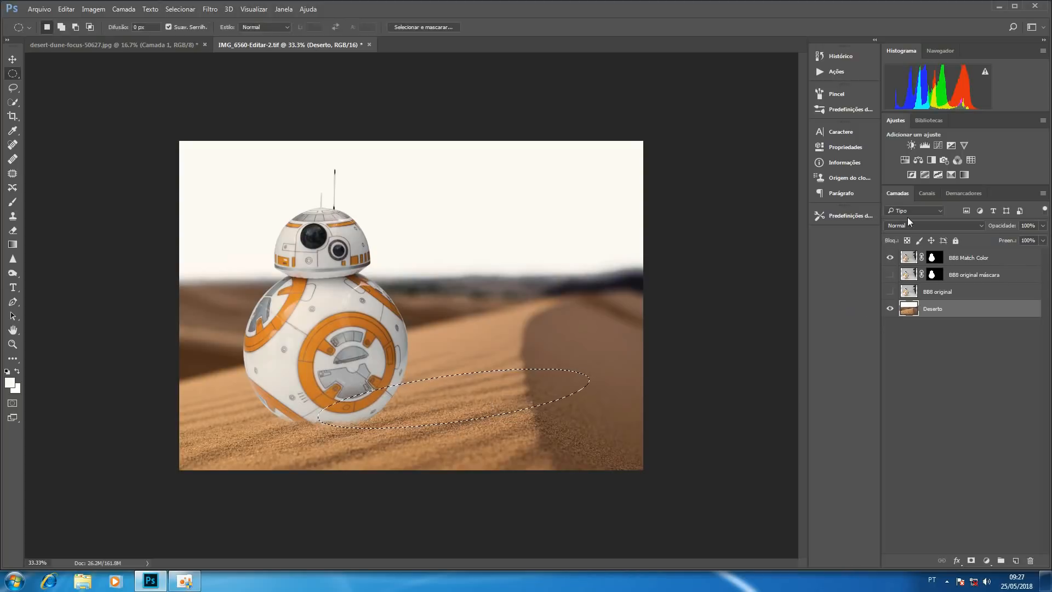
# Step: Add a Levels adjustment limited to the elliptical selection above "Deserto" and set its midtones to 0.69 to darken the sand
pyautogui.click(924, 146)
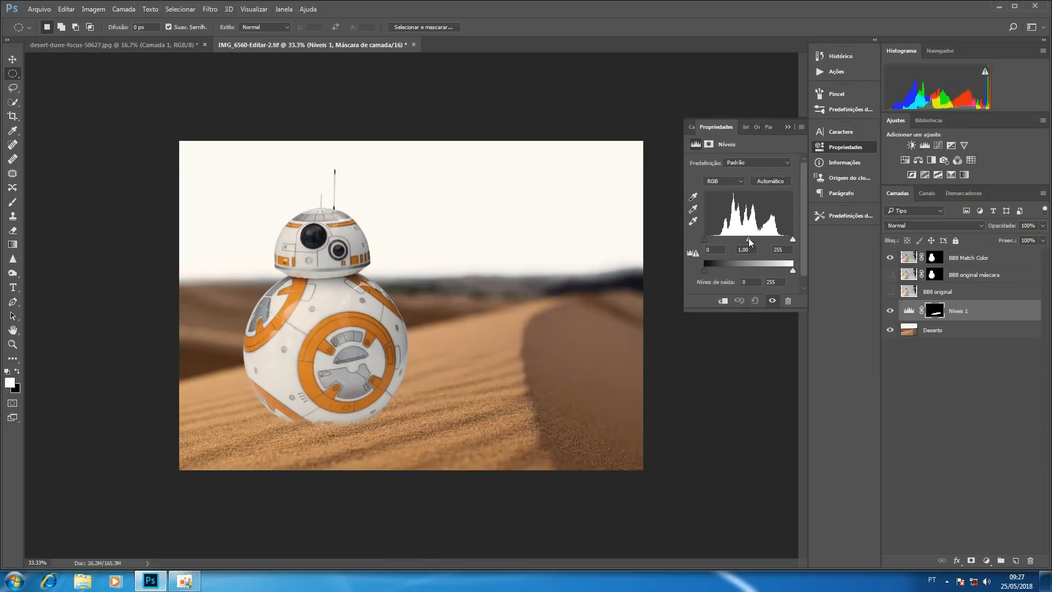
pyautogui.moveTo(748, 239); pyautogui.dragTo(756, 241)
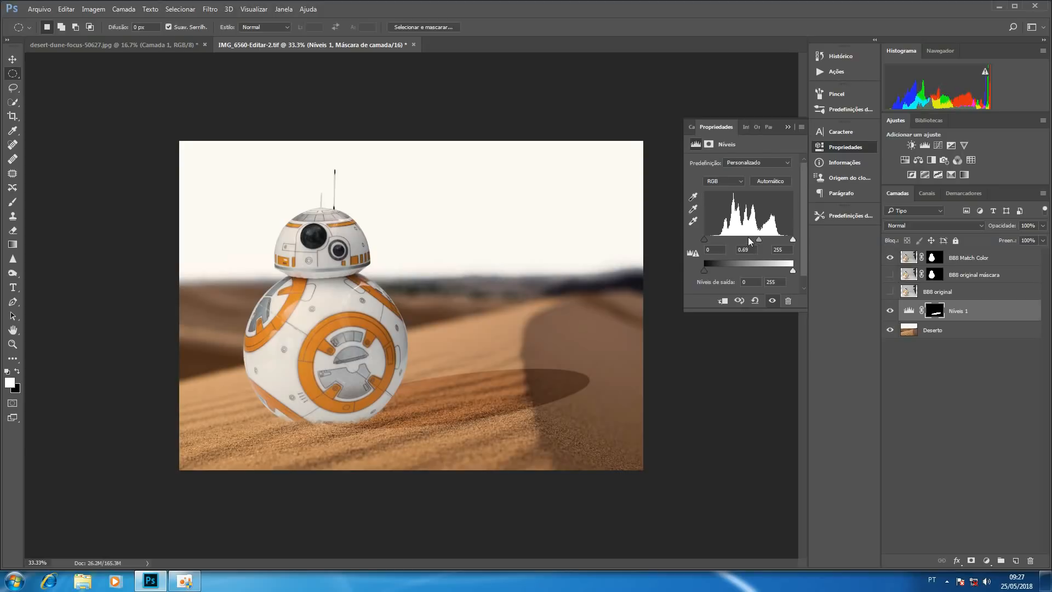
pyautogui.click(788, 128)
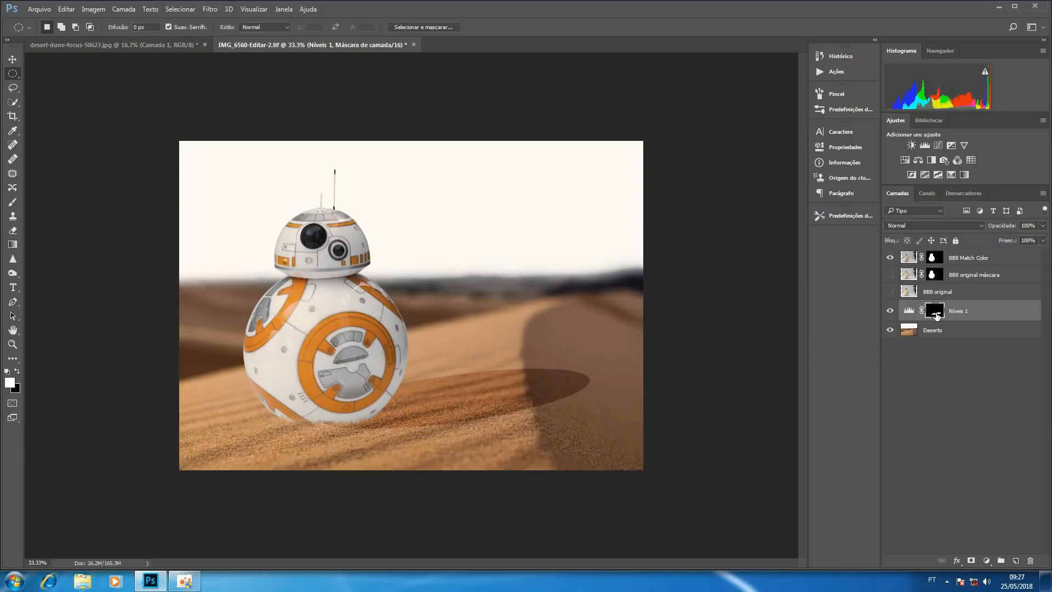
# Step: Feather the "Níveis 1" mask to soften the shadow's edges and set the layer's blend mode to Luminosidade
pyautogui.doubleClick(936, 312)
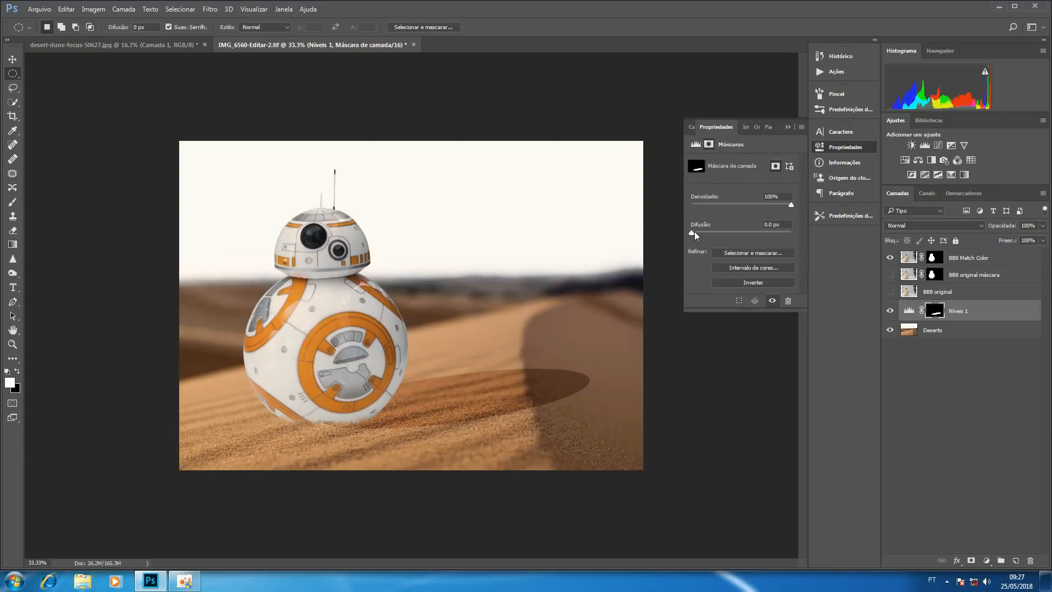
pyautogui.moveTo(691, 234); pyautogui.dragTo(693, 234)
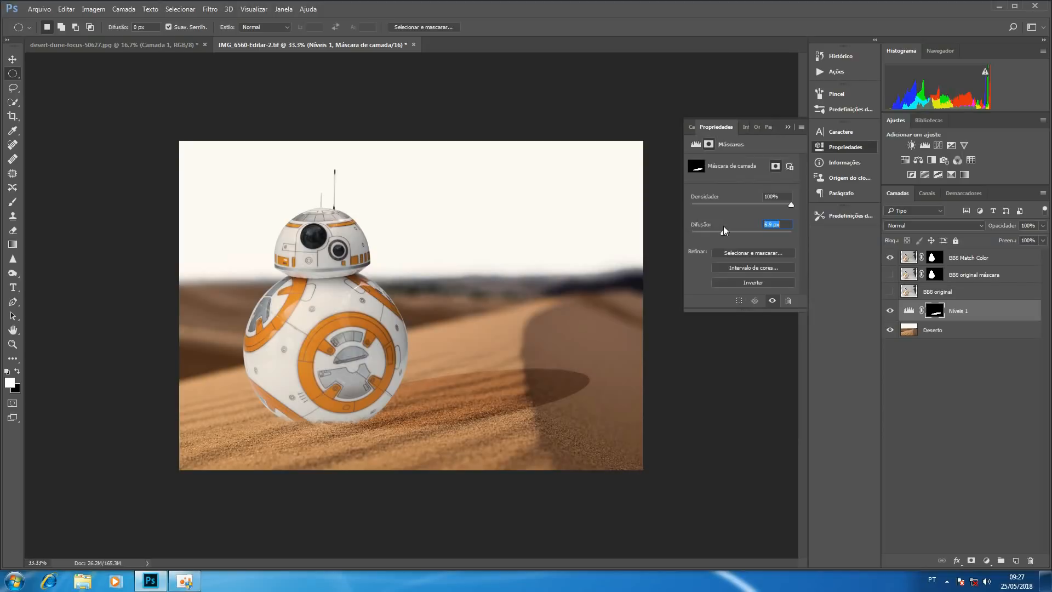
pyautogui.moveTo(731, 230); pyautogui.dragTo(732, 228)
pyautogui.click(789, 127)
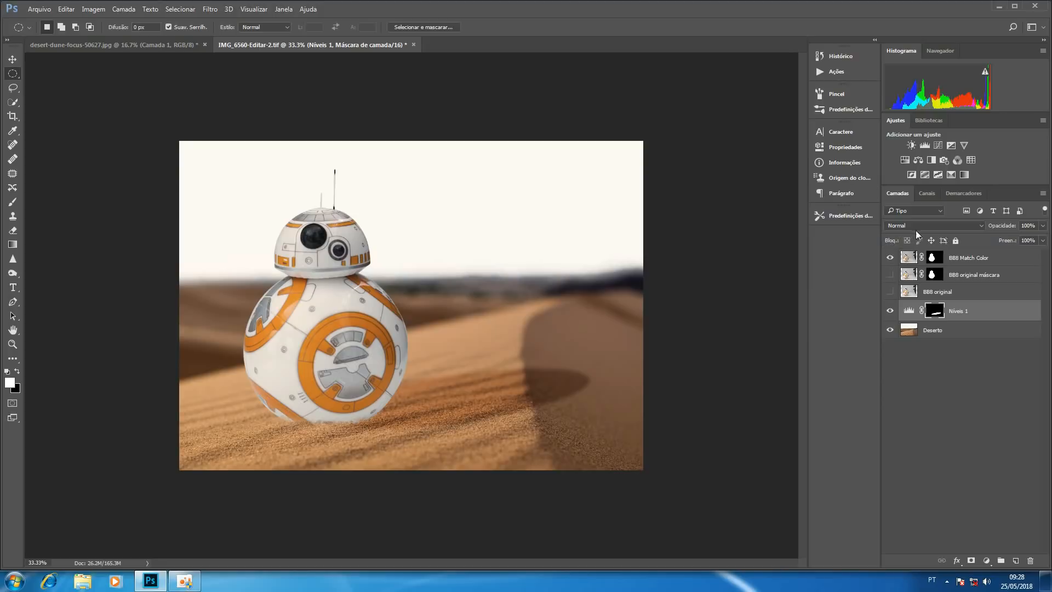
pyautogui.click(932, 225)
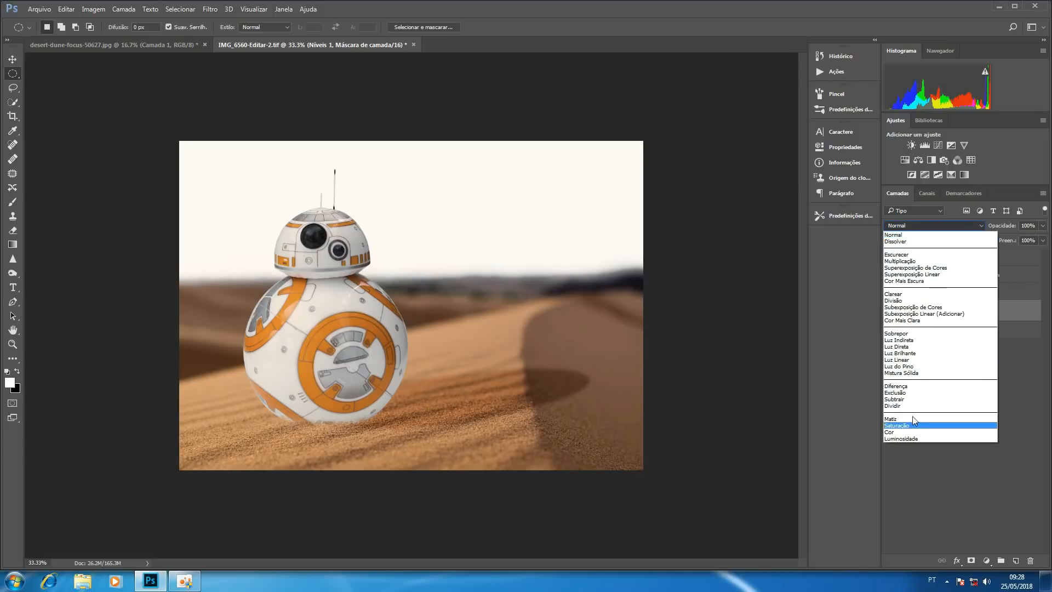
pyautogui.click(919, 439)
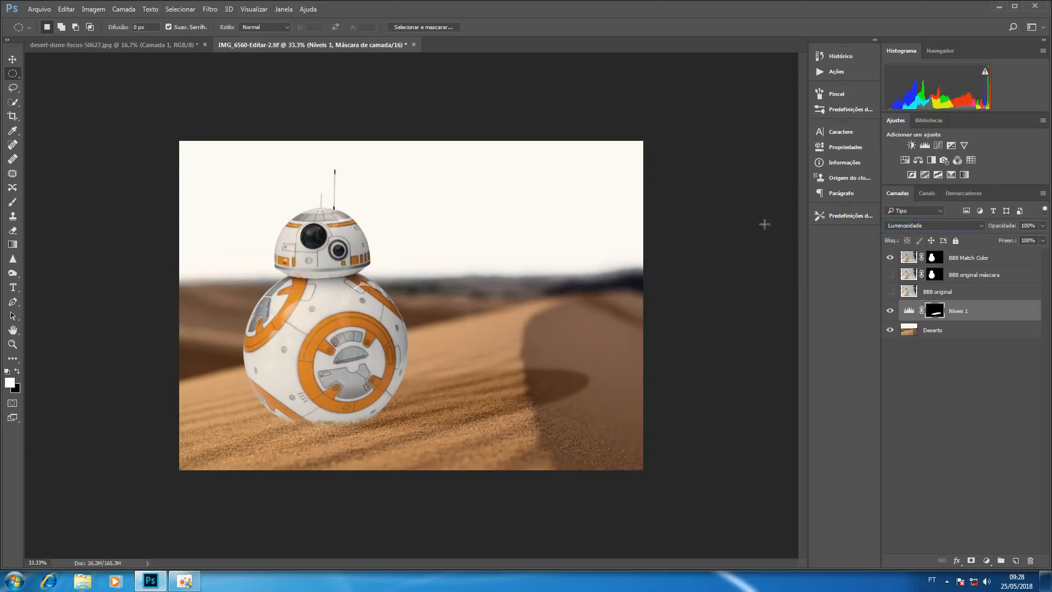
# Step: Paint black on the "Níveis 1" mask with a 300 px soft brush to erase the shadow over the dark dune side
pyautogui.click(21, 204)
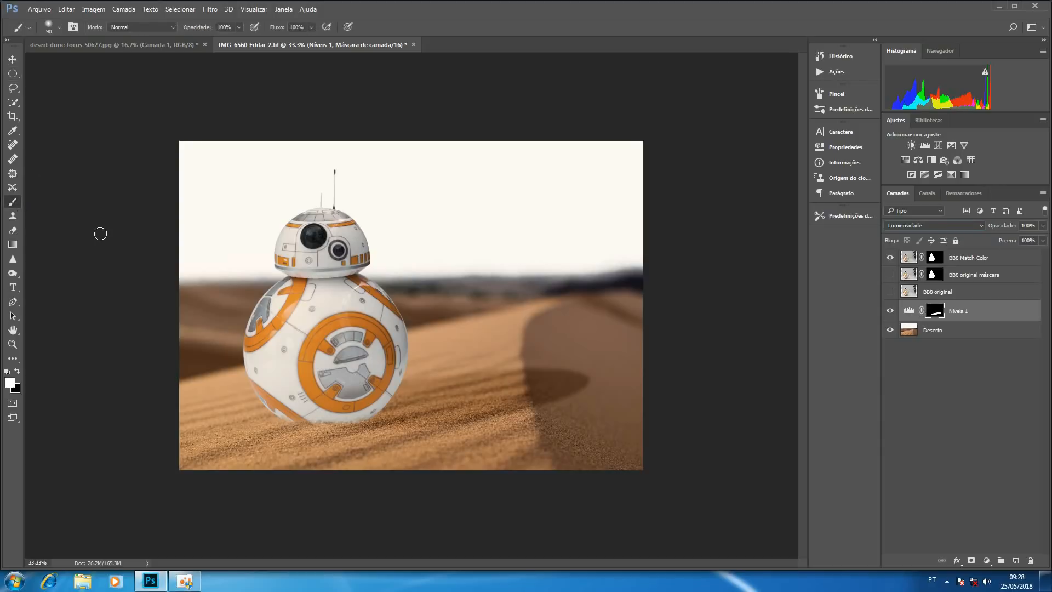
pyautogui.press('x')
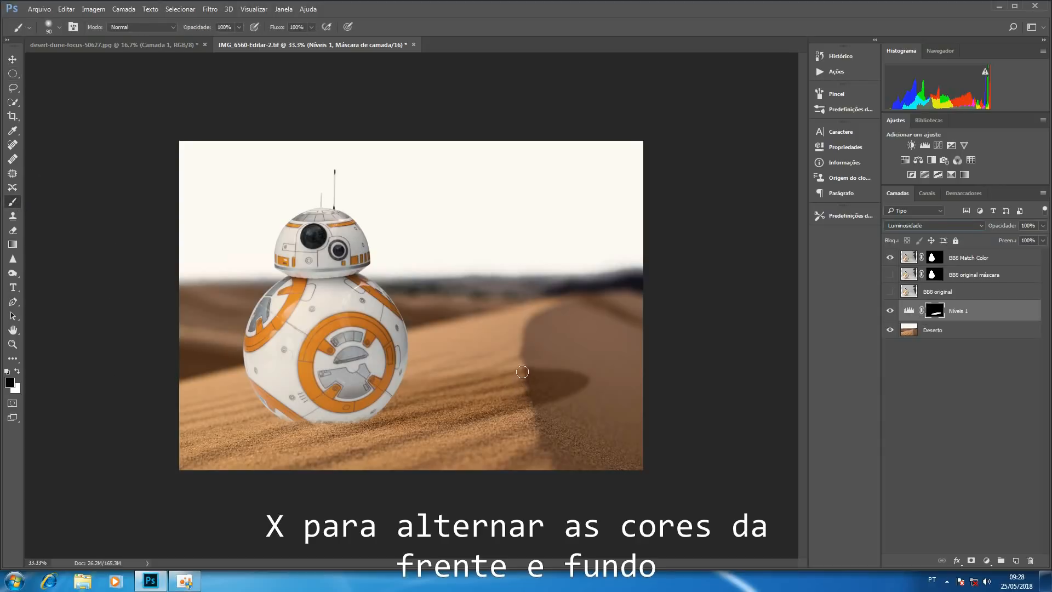
pyautogui.press(']')
pyautogui.press(']')
pyautogui.press(']')
pyautogui.press(']')
pyautogui.press(']')
pyautogui.press(']')
pyautogui.moveTo(561, 353)
pyautogui.mouseDown()
pyautogui.moveTo(564, 395)
pyautogui.moveTo(550, 364)
pyautogui.moveTo(562, 408)
pyautogui.moveTo(556, 336)
pyautogui.moveTo(540, 387)
pyautogui.mouseUp()
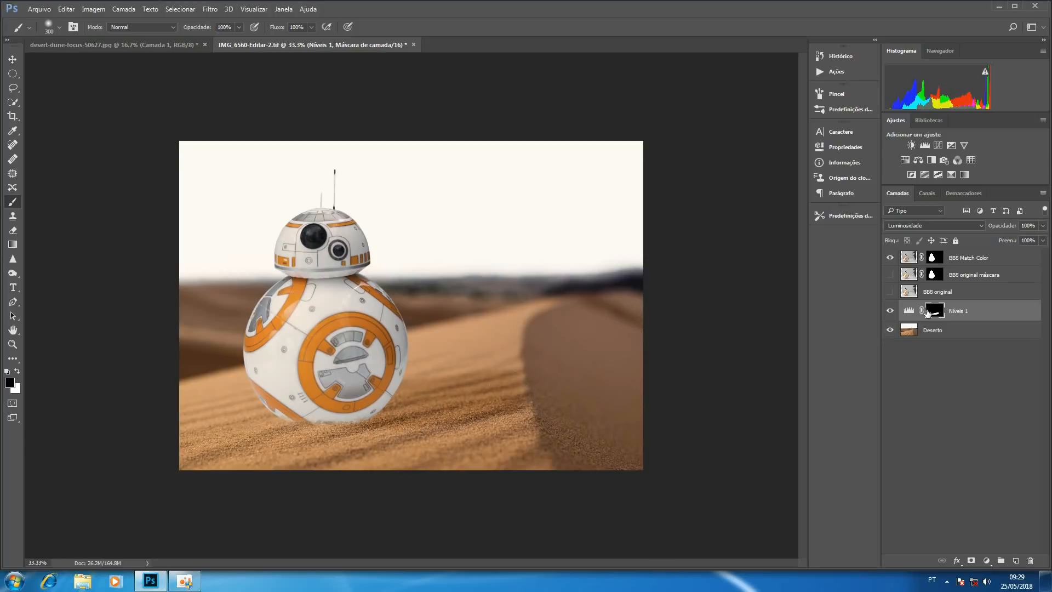
# Step: Set the midtones of the "Níveis 1" Levels adjustment to 0.64 to darken the shadow slightly
pyautogui.click(910, 313)
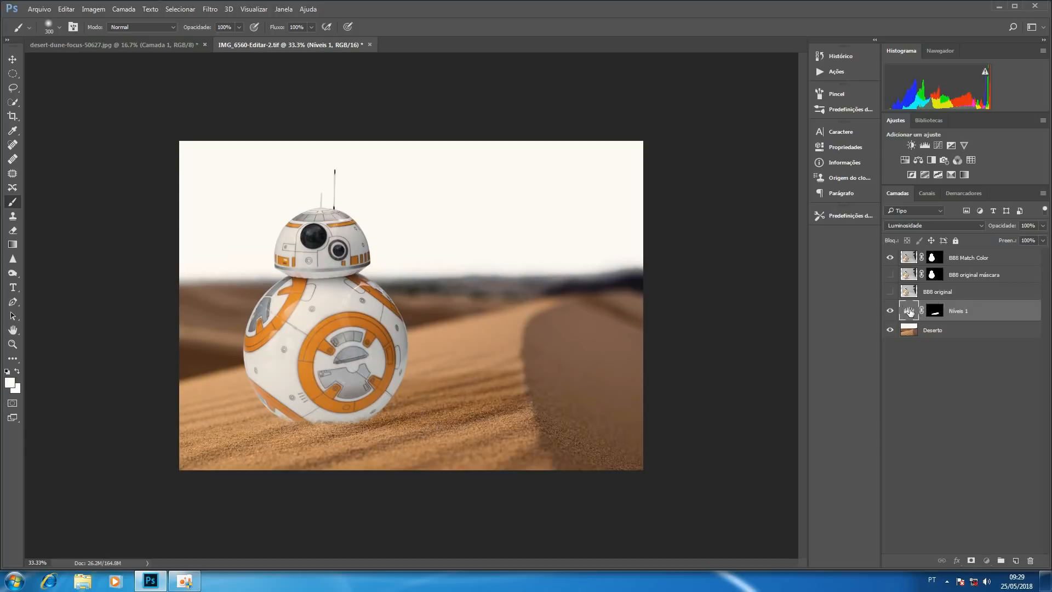
pyautogui.doubleClick(909, 313)
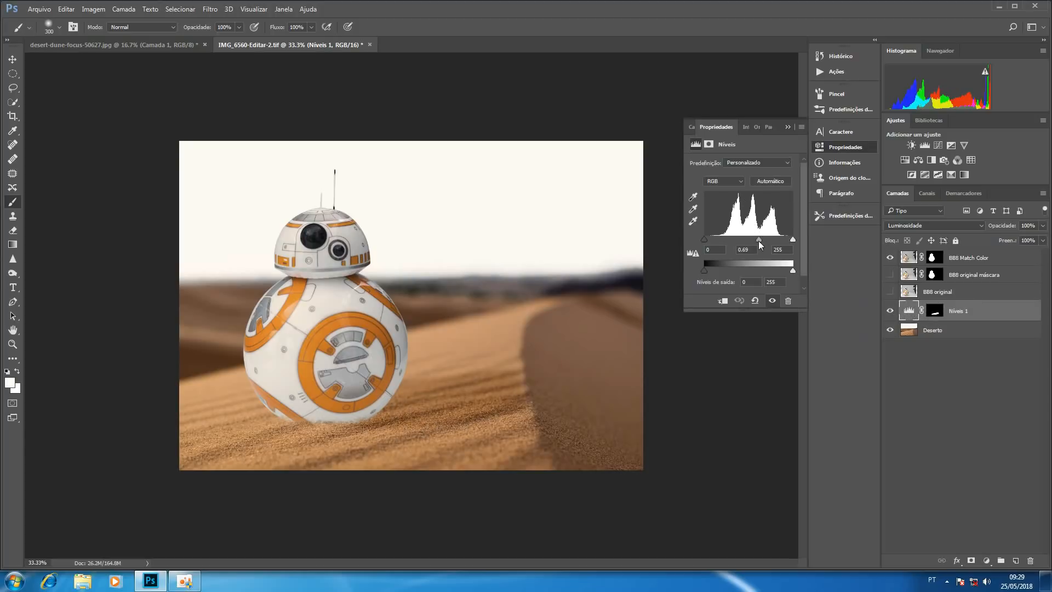
pyautogui.moveTo(761, 238); pyautogui.dragTo(761, 238)
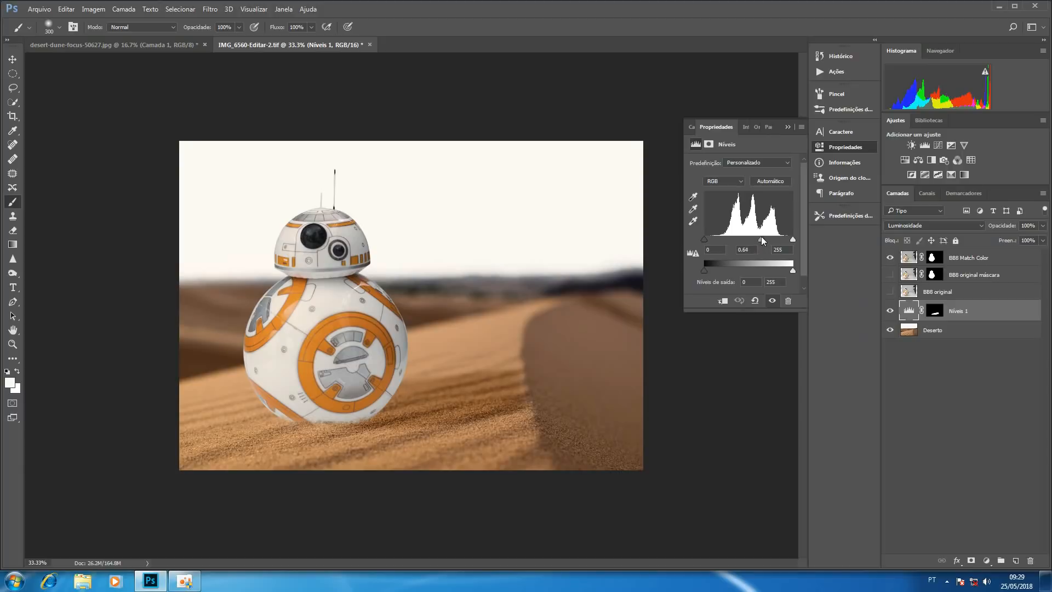
pyautogui.click(787, 127)
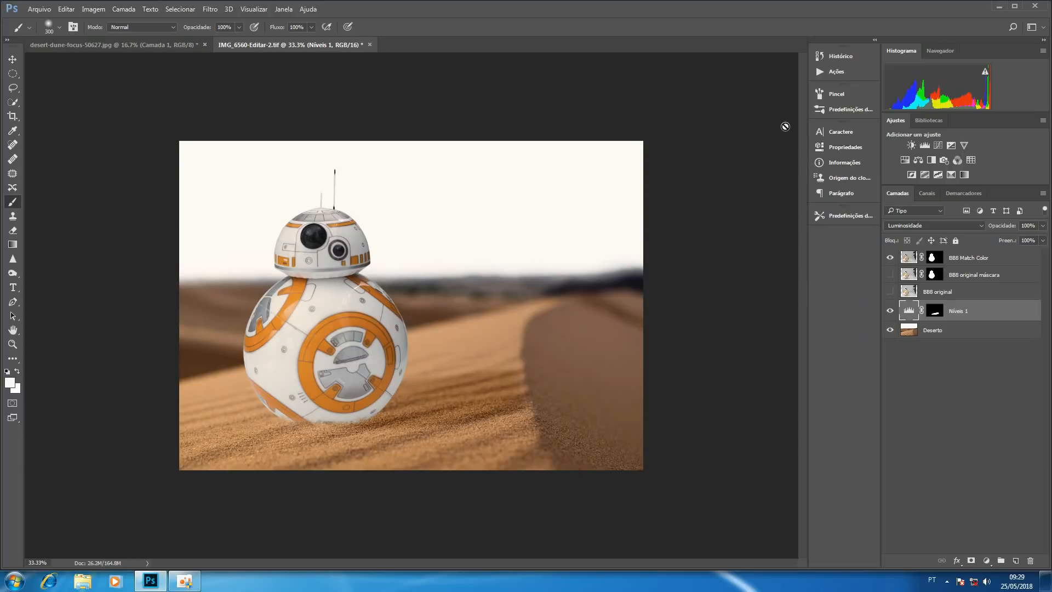
# Step: Check the shadow's fade in the "BB8 original" layer, put "Níveis 1" in a group and add a white mask to the group
pyautogui.click(890, 293)
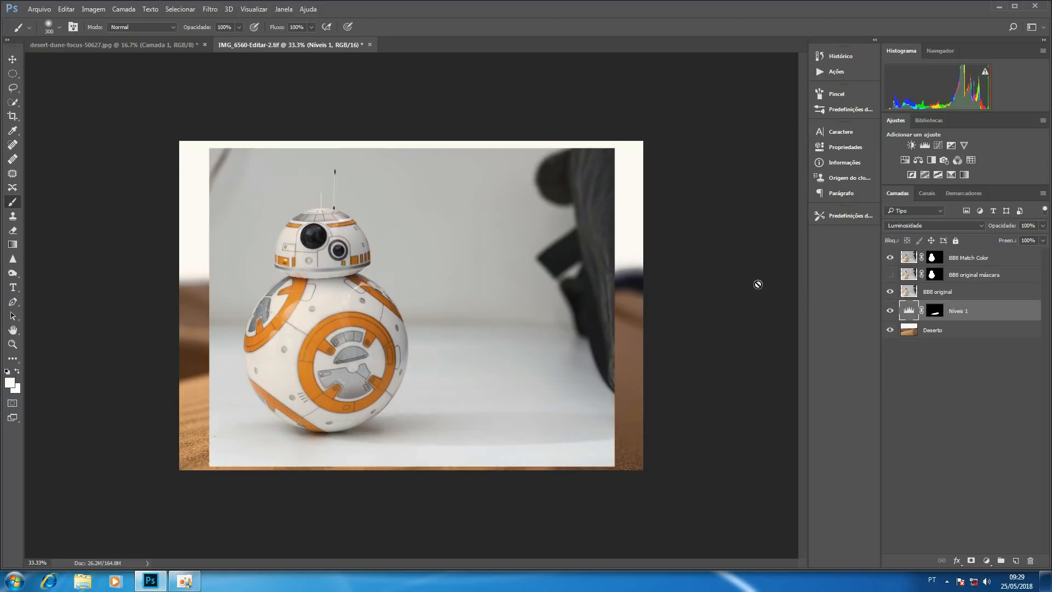
pyautogui.click(890, 292)
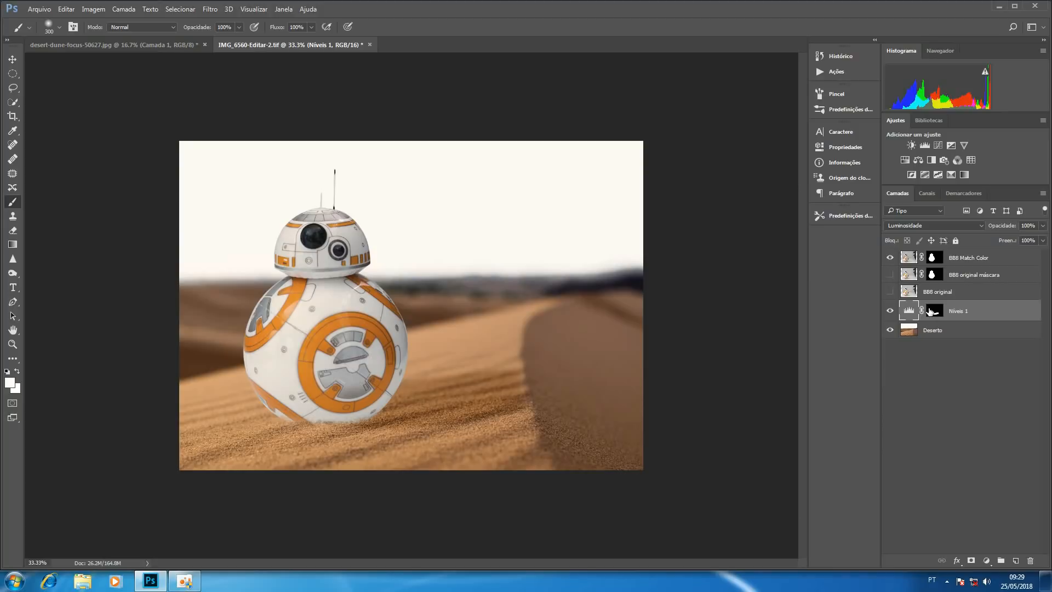
pyautogui.hotkey('ctrl', 'g')
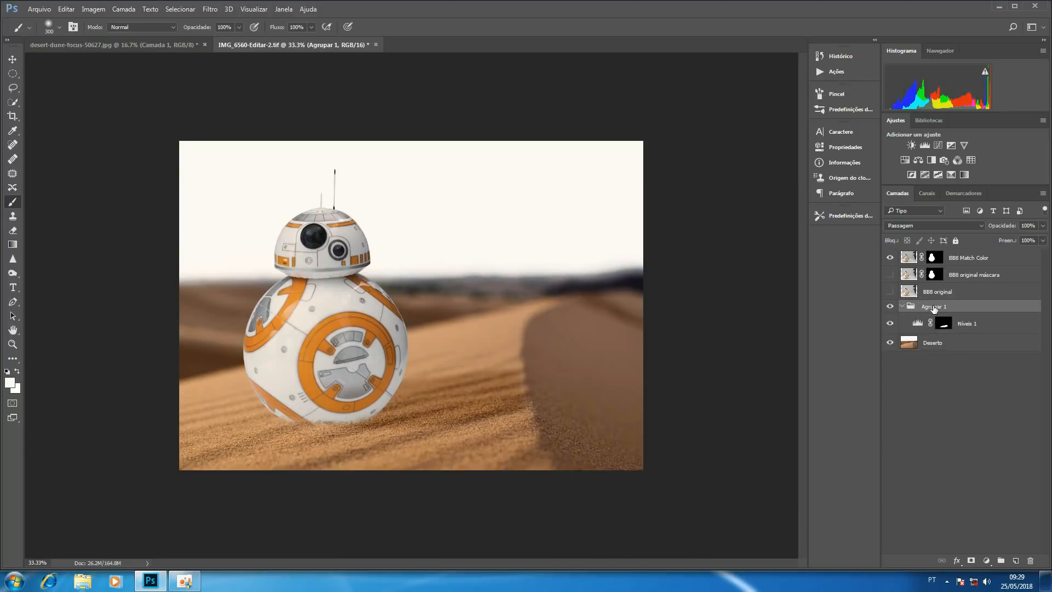
pyautogui.click(970, 561)
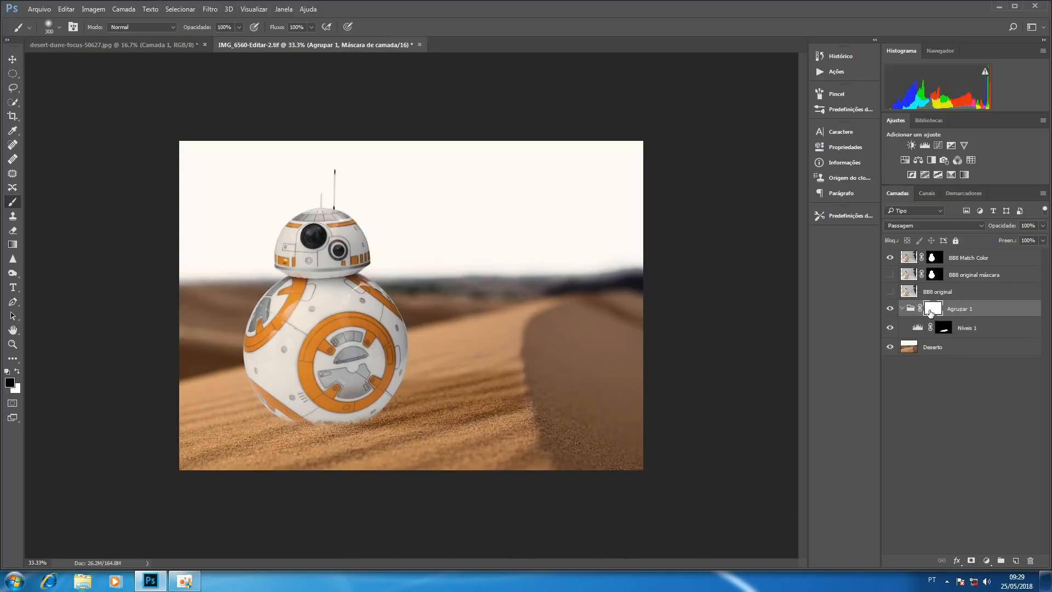
# Step: Draw a white-to-black linear gradient on the group mask from the robot's base along the shadow, and compare with the mask disabled
pyautogui.click(12, 245)
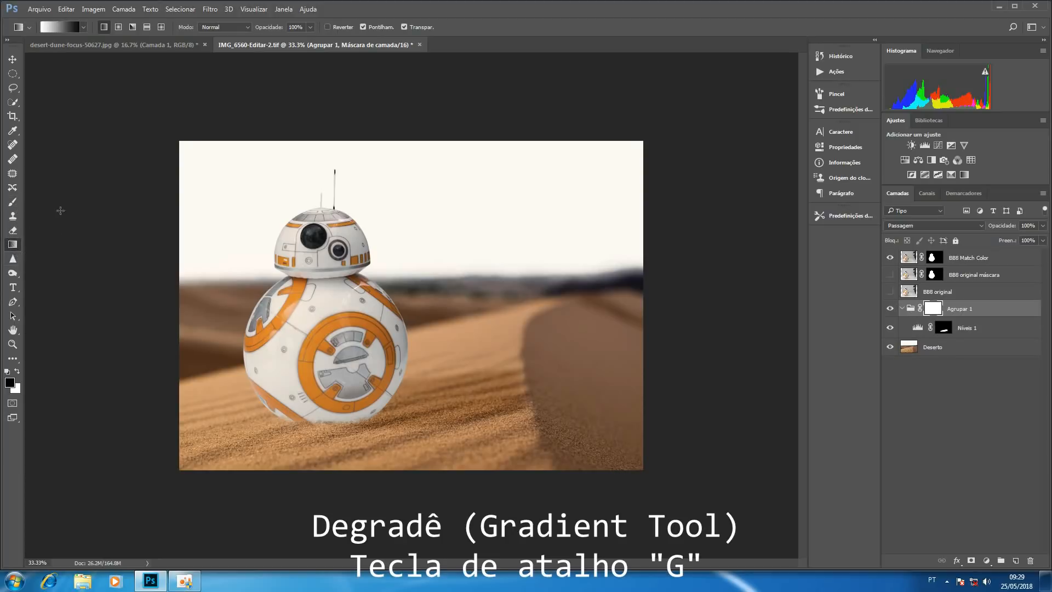
pyautogui.click(60, 26)
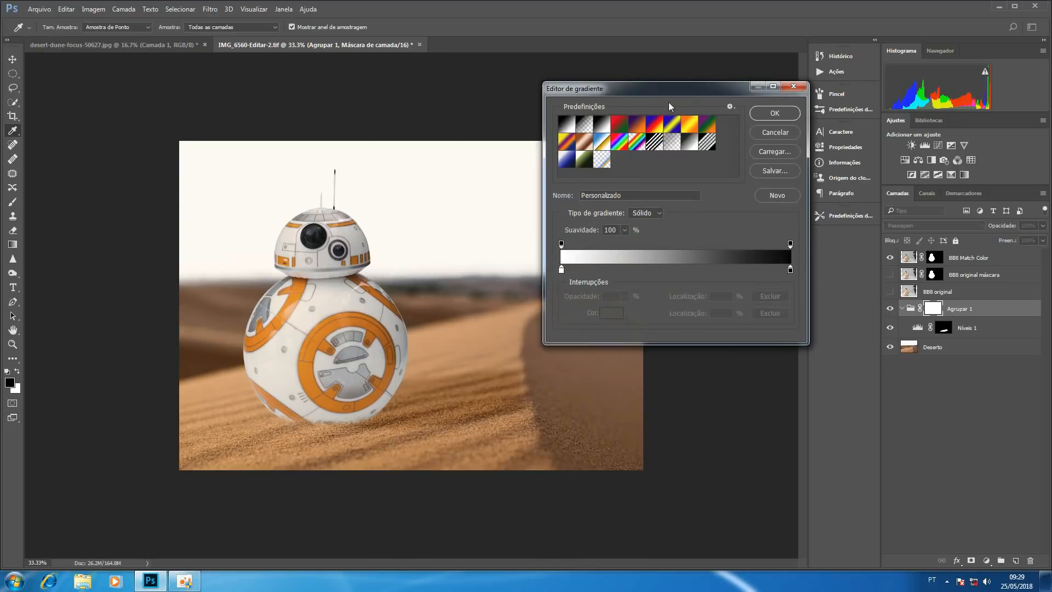
pyautogui.click(775, 113)
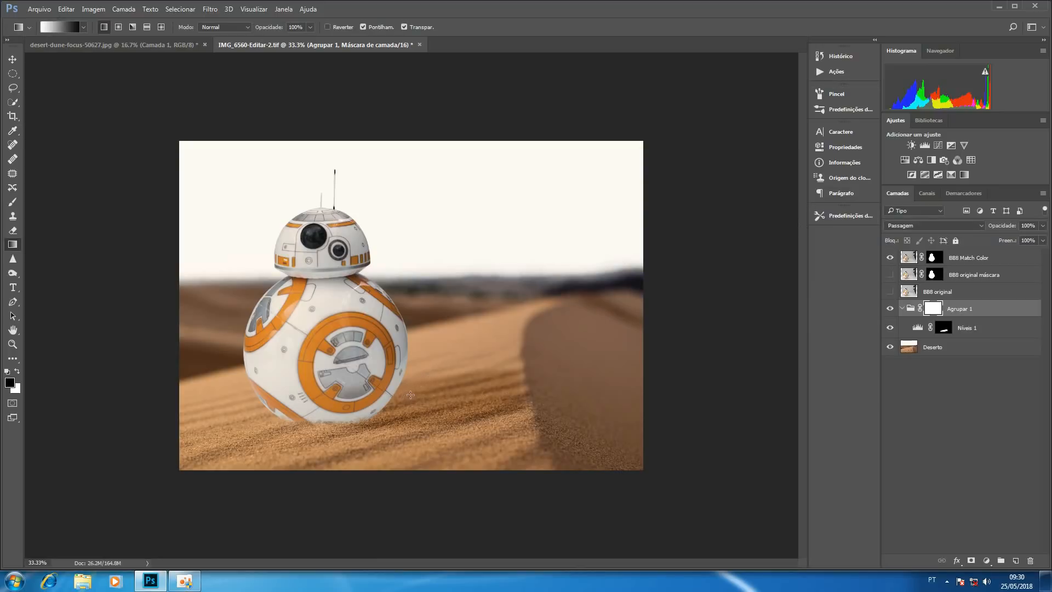
pyautogui.moveTo(426, 398); pyautogui.dragTo(517, 388)
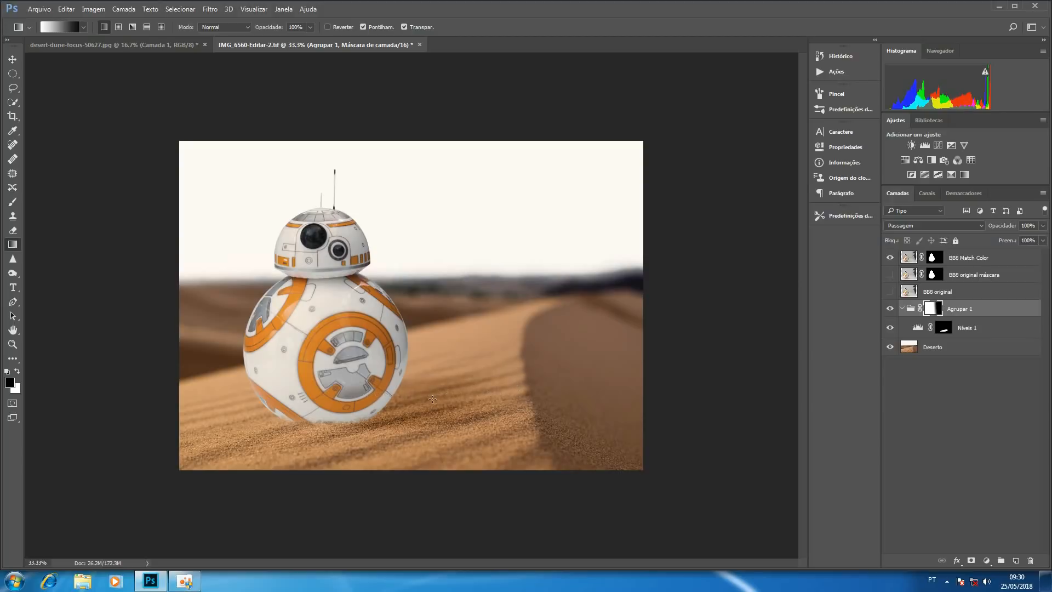
pyautogui.moveTo(438, 402); pyautogui.dragTo(532, 392)
pyautogui.moveTo(427, 393); pyautogui.dragTo(529, 385)
pyautogui.moveTo(419, 401); pyautogui.dragTo(581, 379)
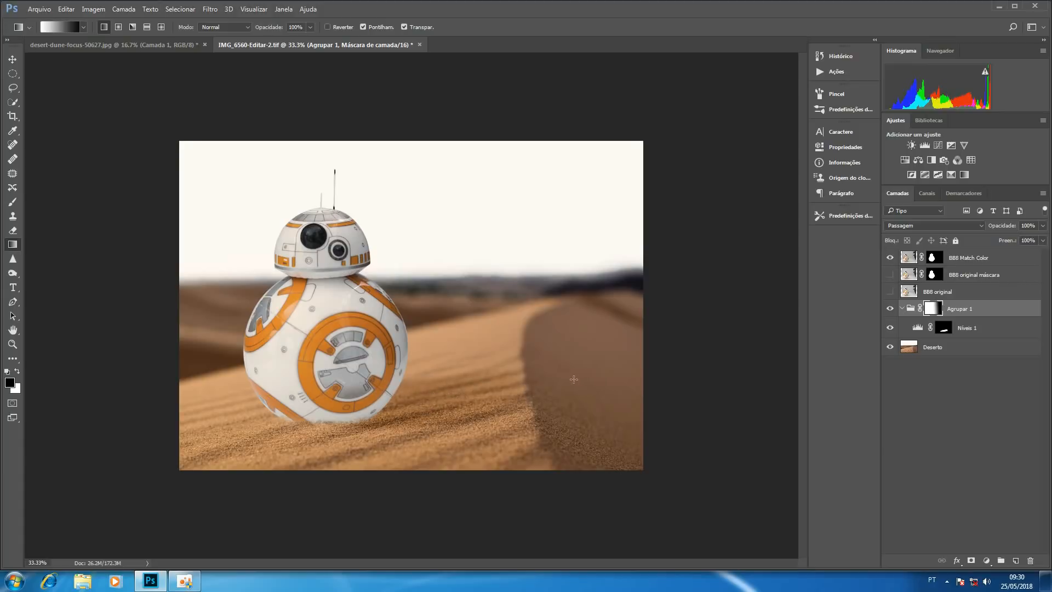
pyautogui.keyDown('shift'); pyautogui.click(937, 309); pyautogui.keyUp('shift')
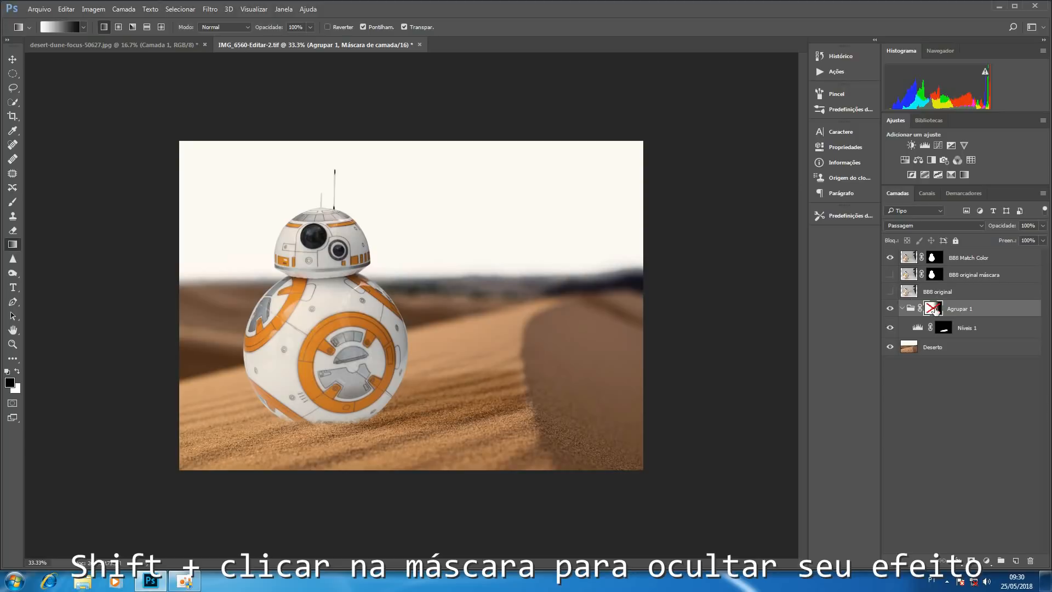
pyautogui.keyDown('shift'); pyautogui.click(936, 310); pyautogui.keyUp('shift')
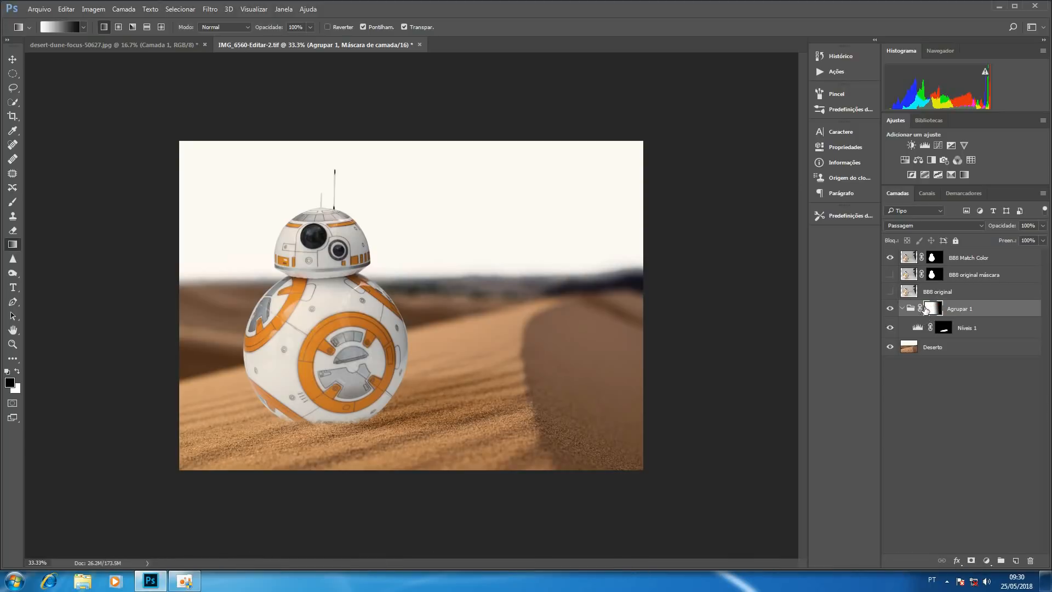
# Step: Rename the shadow group "Sombra grande" and briefly show the "BB8 original" layer to examine its contact shadow
pyautogui.doubleClick(959, 309)
pyautogui.write('Sombra grande')
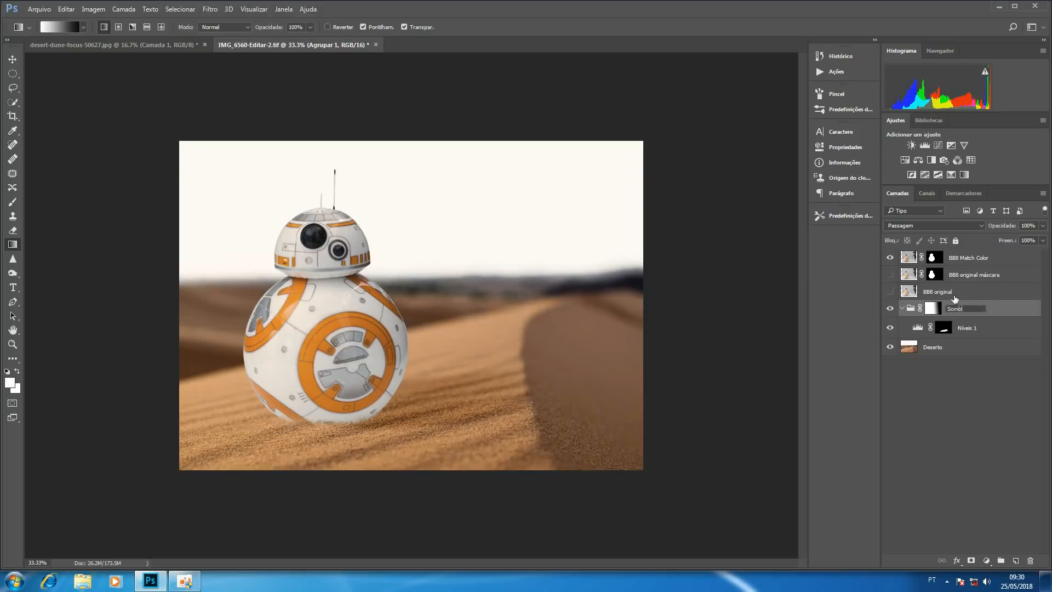
pyautogui.press('Return')
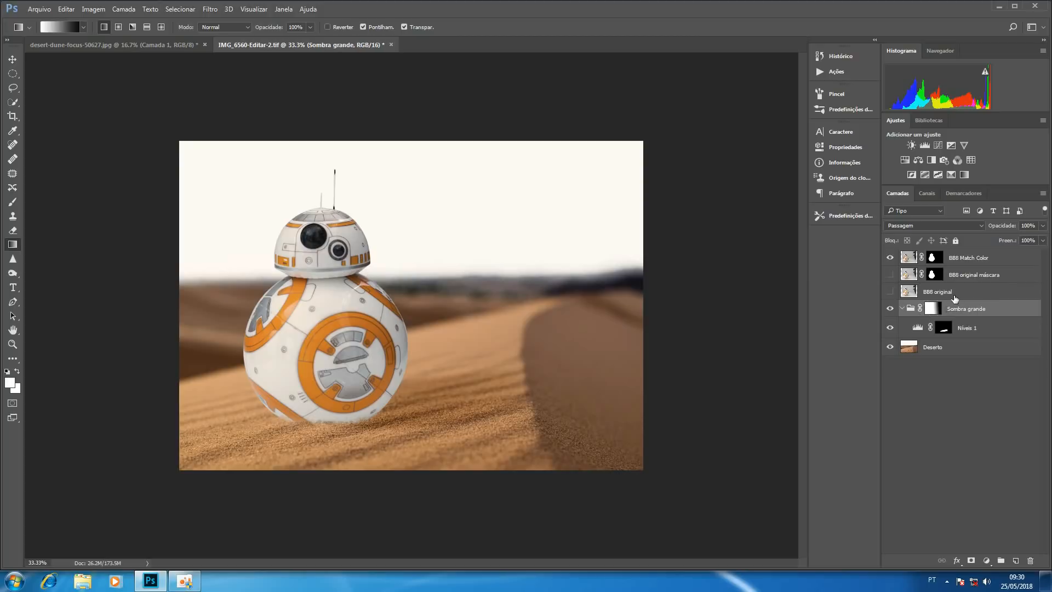
pyautogui.click(891, 292)
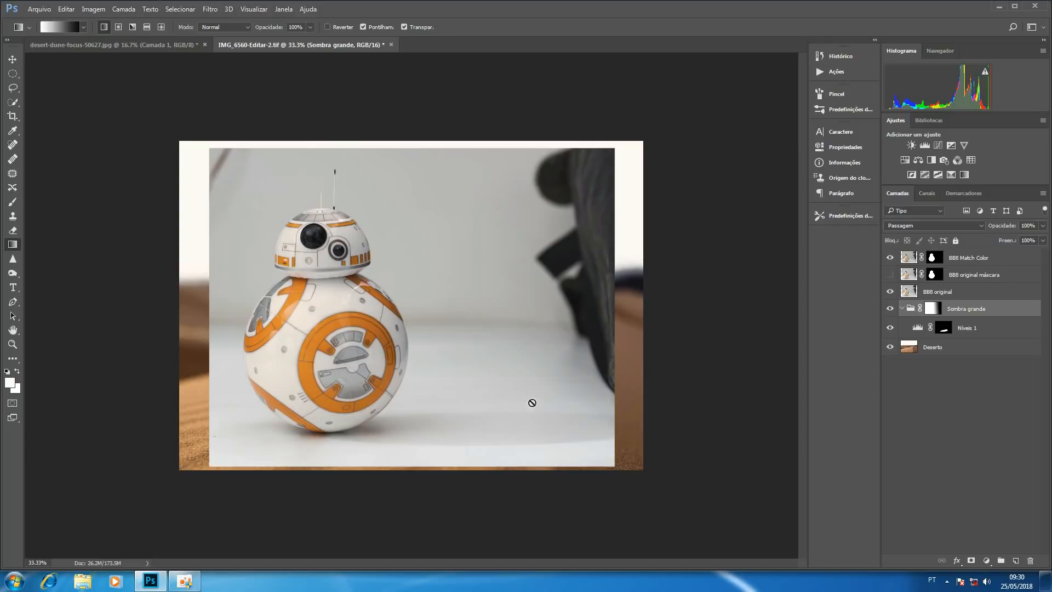
pyautogui.click(890, 291)
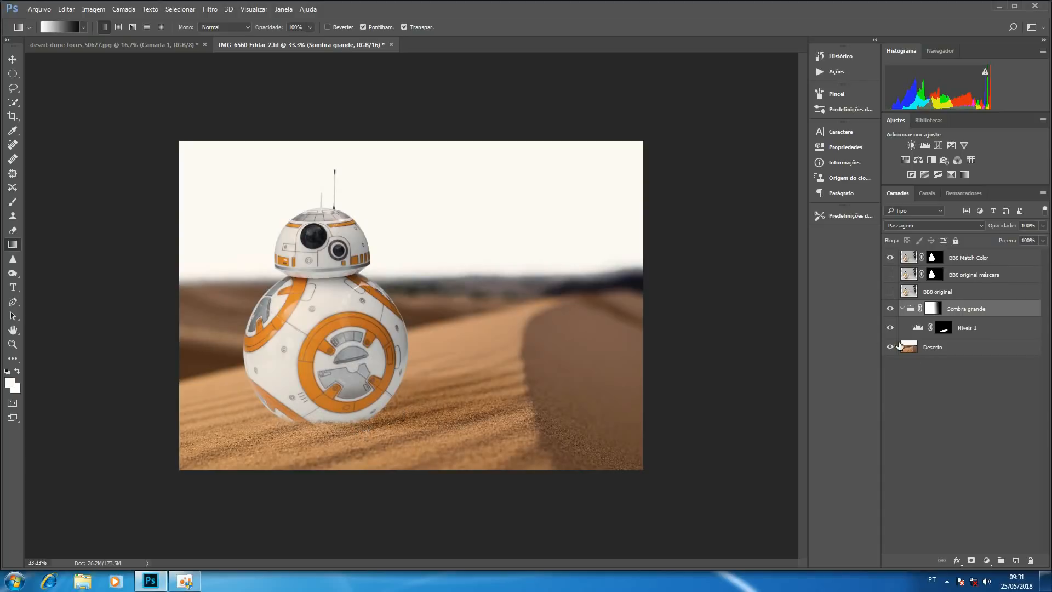
# Step: Make a flat elliptical selection on the "Deserto" layer and nudge it up and sideways to surround the robot's base
pyautogui.click(938, 347)
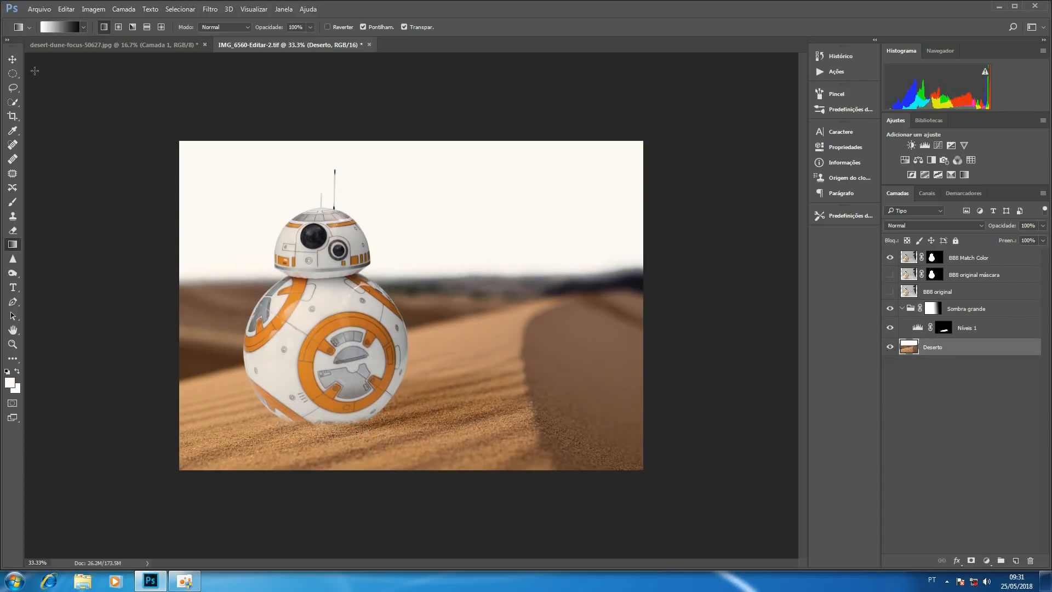
pyautogui.click(13, 73)
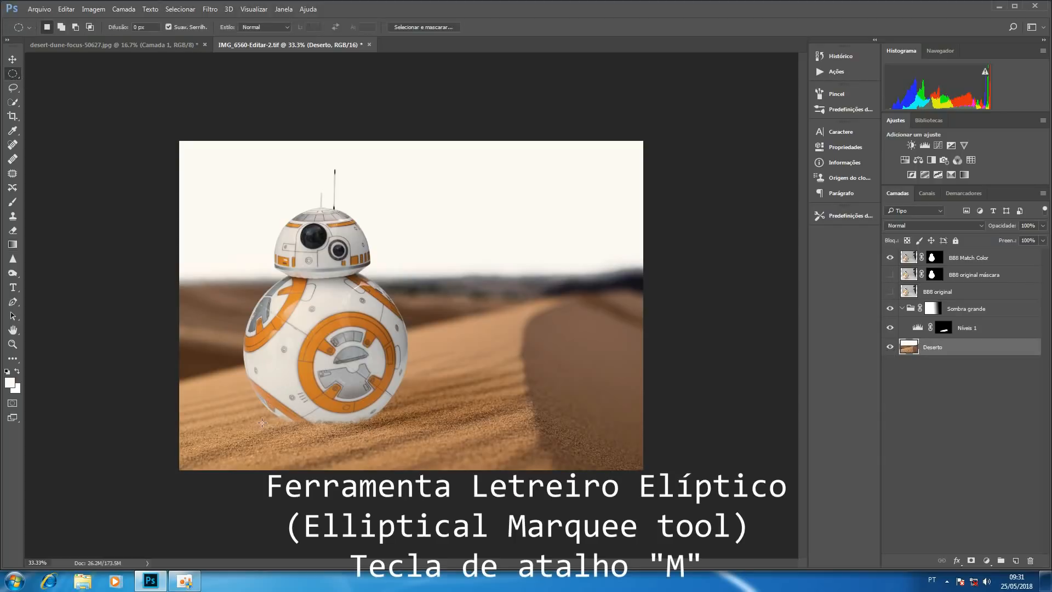
pyautogui.moveTo(262, 422); pyautogui.dragTo(401, 445)
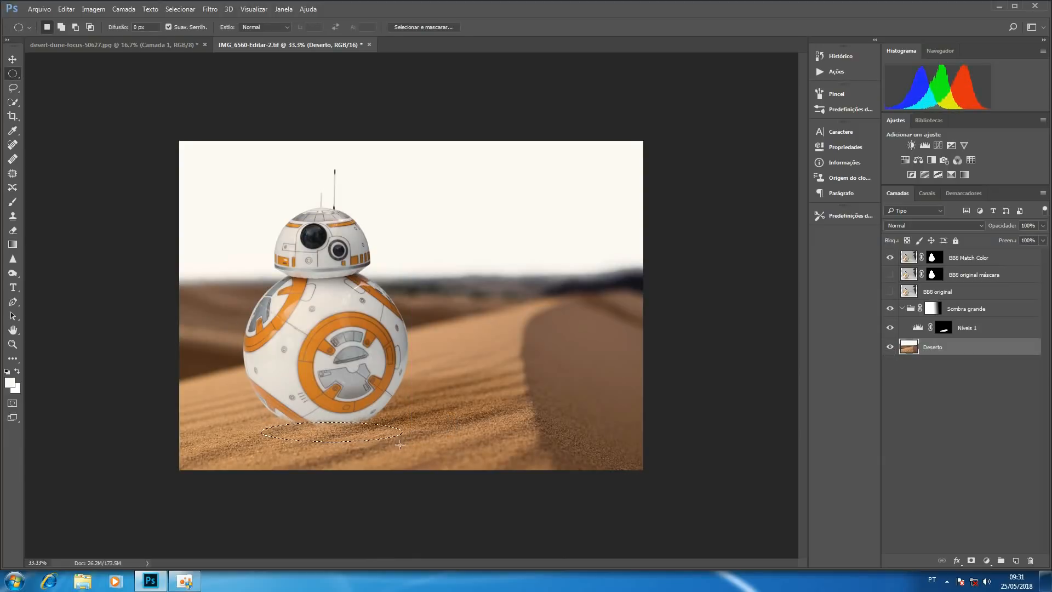
pyautogui.hotkey('shift', 'Up')
pyautogui.hotkey('shift', 'Up')
pyautogui.hotkey('shift', 'Up')
pyautogui.hotkey('shift', 'Up')
pyautogui.hotkey('shift', 'Up')
pyautogui.hotkey('shift', 'Up')
pyautogui.hotkey('shift', 'Up')
pyautogui.hotkey('shift', 'Down')
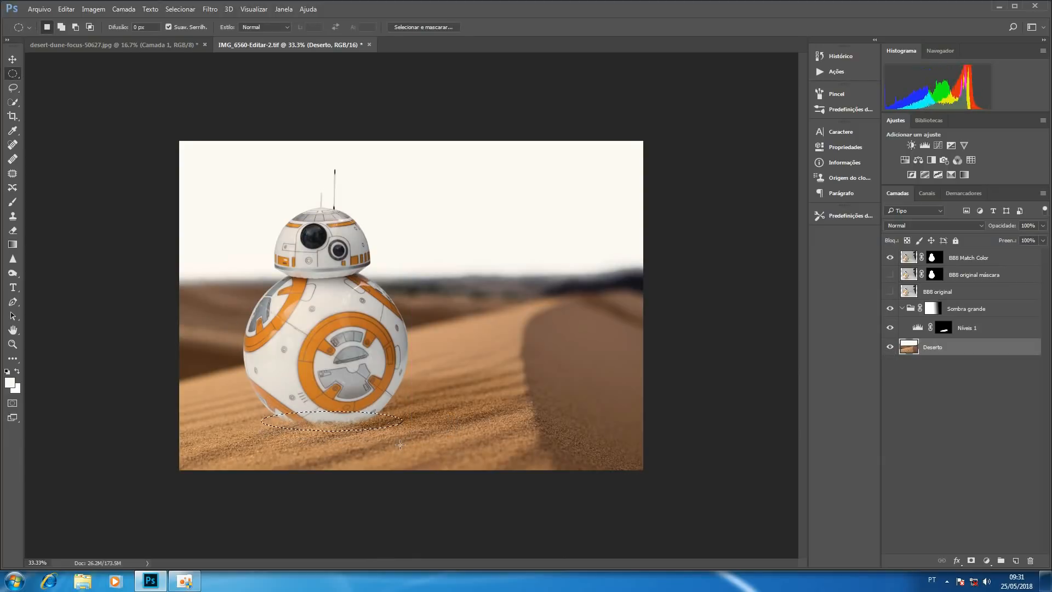
pyautogui.press('Up')
pyautogui.press('Up')
pyautogui.press('Up')
pyautogui.hotkey('shift', 'Left')
# Step: Add a Levels adjustment from the elliptical selection with midtones at 0.61, and feather its mask by 10 px
pyautogui.click(926, 147)
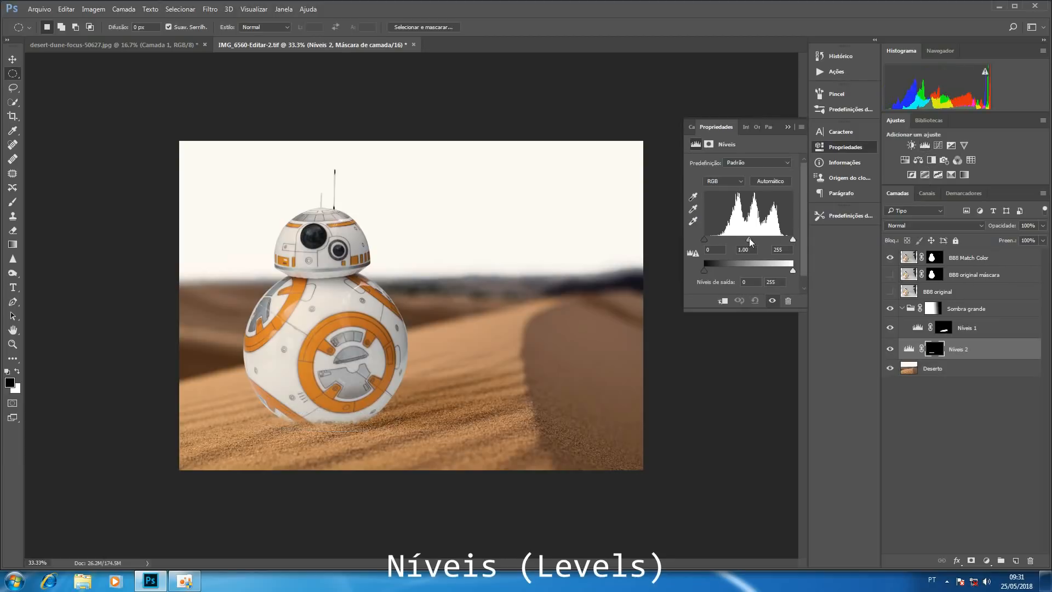
pyautogui.moveTo(750, 239); pyautogui.dragTo(762, 239)
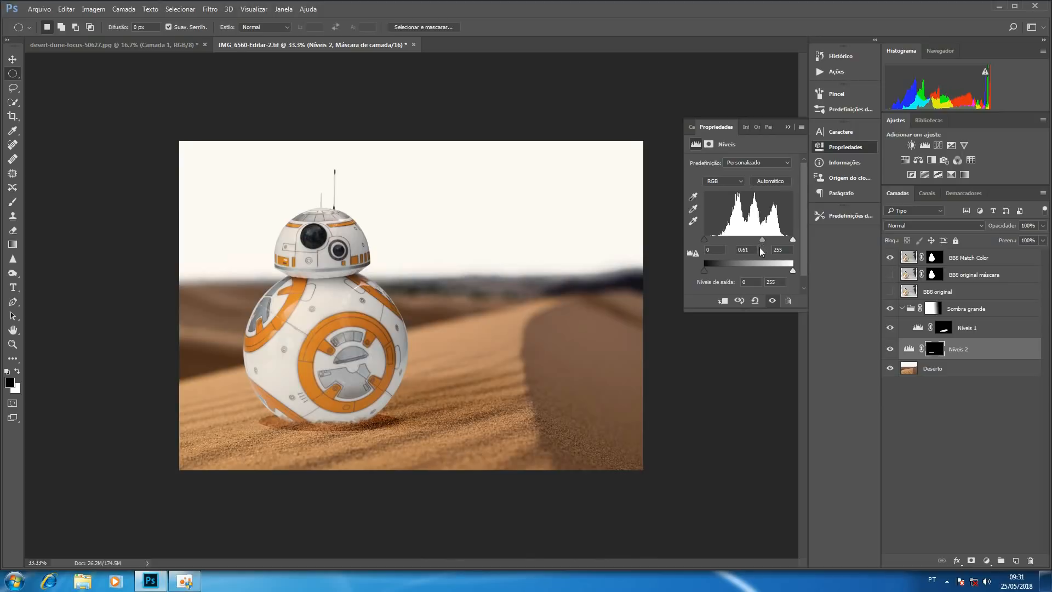
pyautogui.click(939, 351)
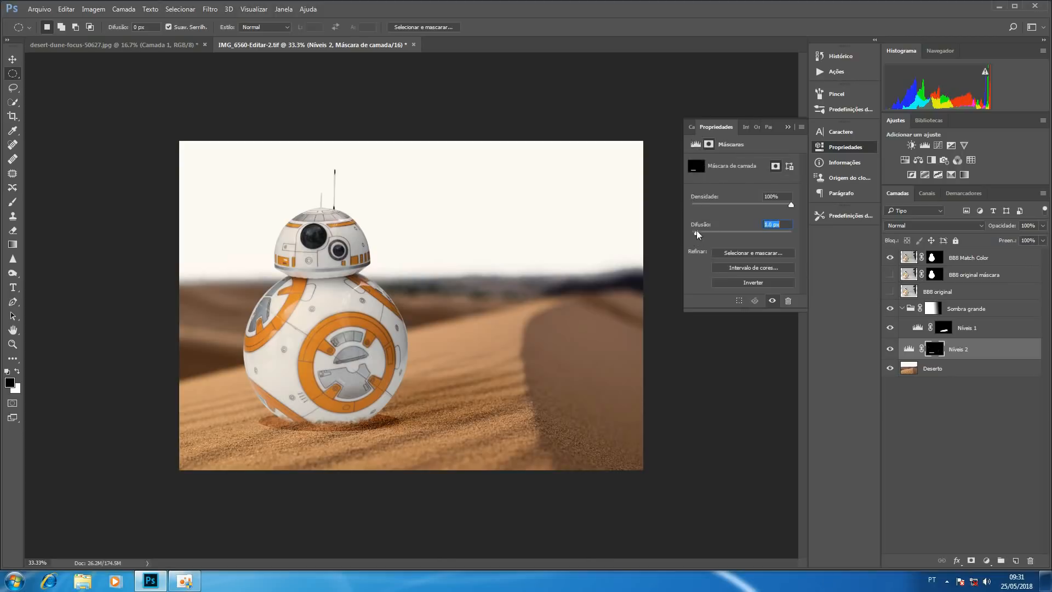
pyautogui.moveTo(692, 233); pyautogui.dragTo(733, 228)
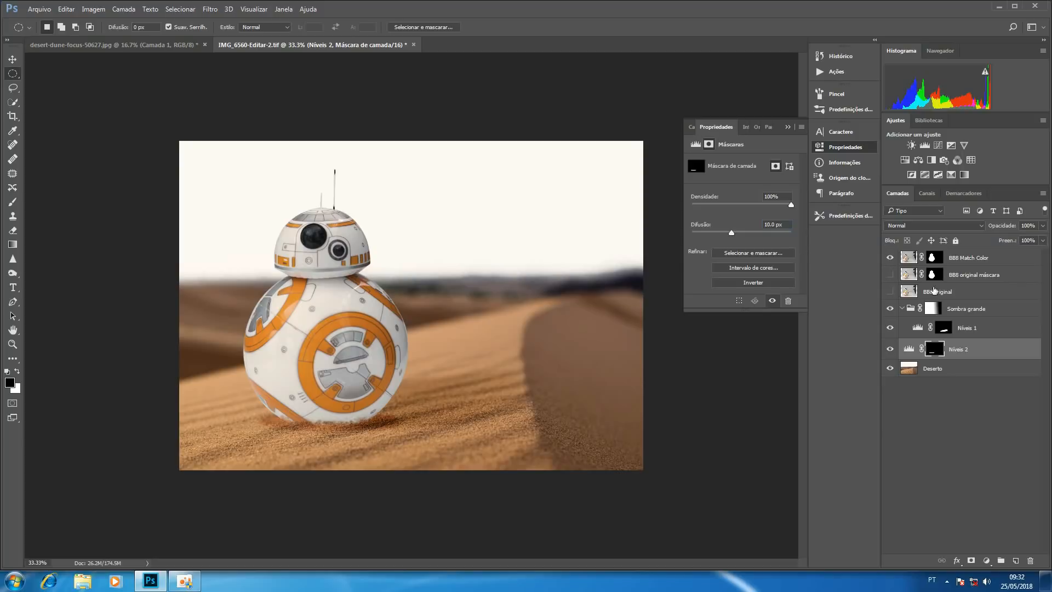
# Step: Set the "Níveis 2" contact shadow to Luminosidade blending at 66% opacity and rename it "Sombra menor"
pyautogui.click(950, 227)
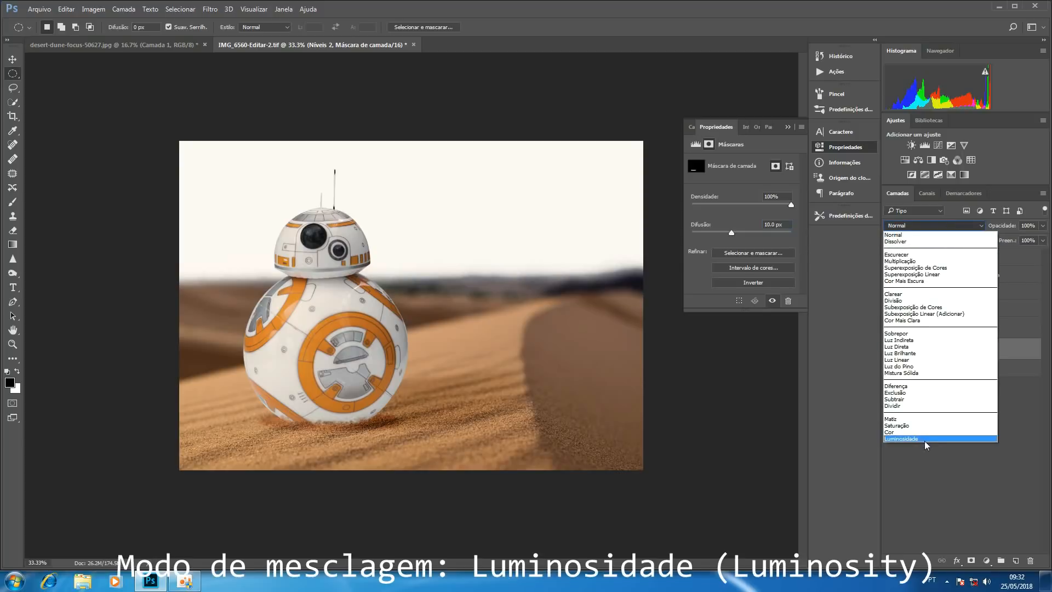
pyautogui.click(926, 436)
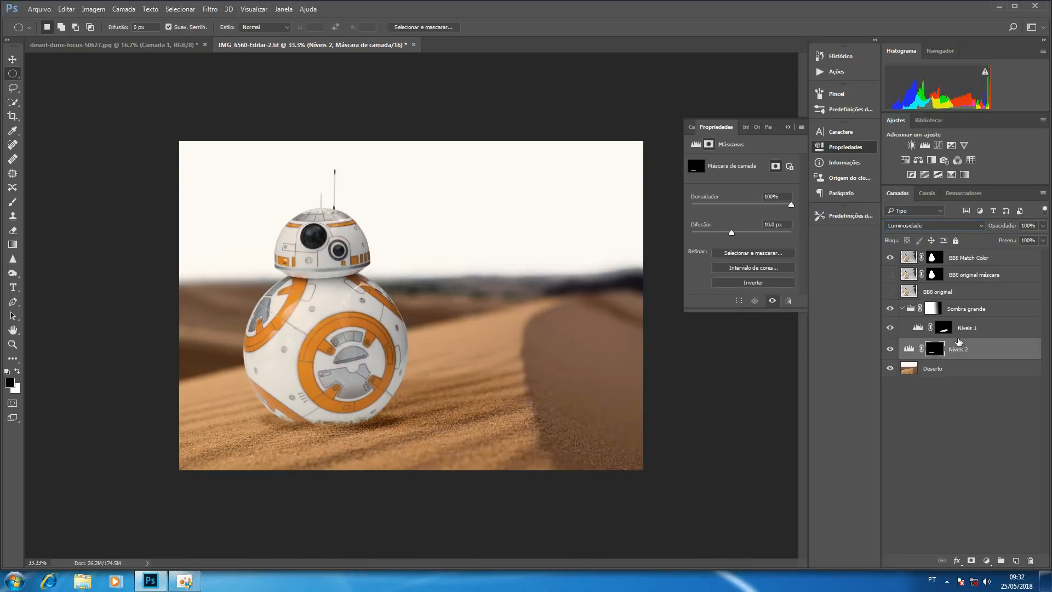
pyautogui.moveTo(1003, 226)
pyautogui.mouseDown()
pyautogui.moveTo(968, 231)
pyautogui.moveTo(992, 233)
pyautogui.mouseUp()
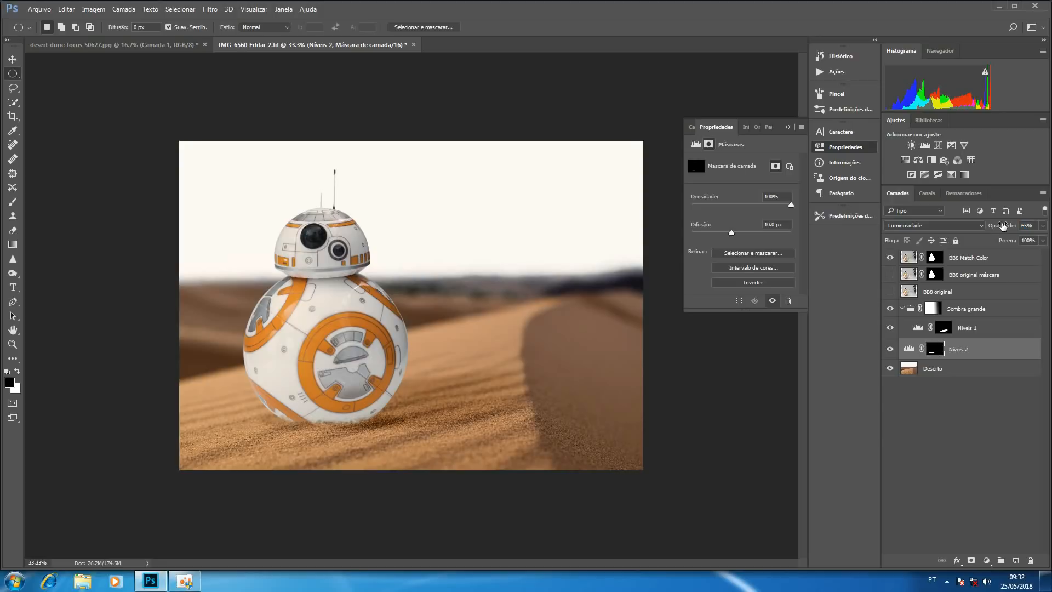
pyautogui.click(964, 346)
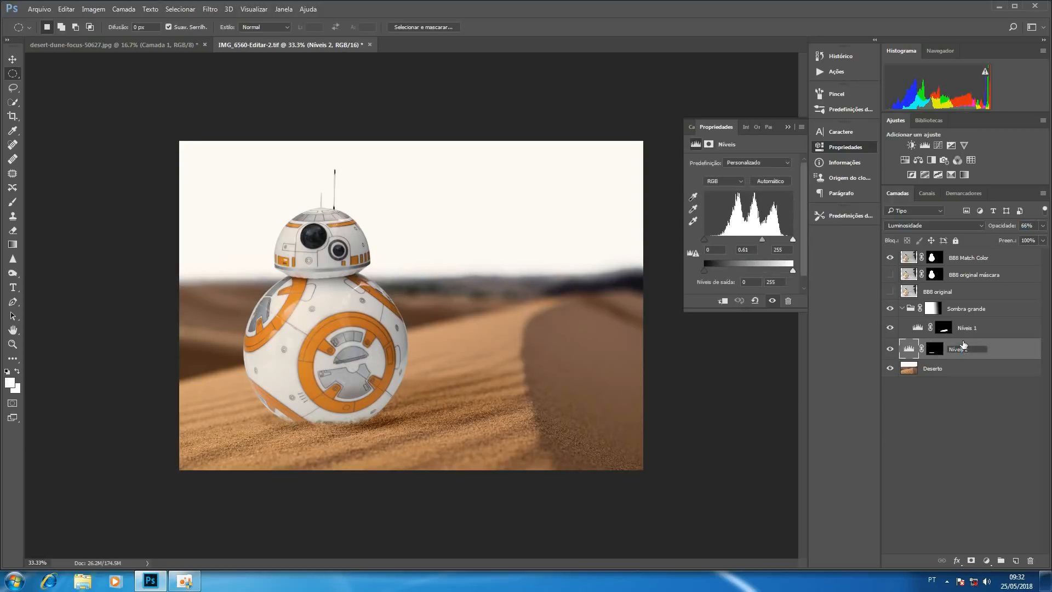
pyautogui.write('Sombra menor')
pyautogui.press('Return')
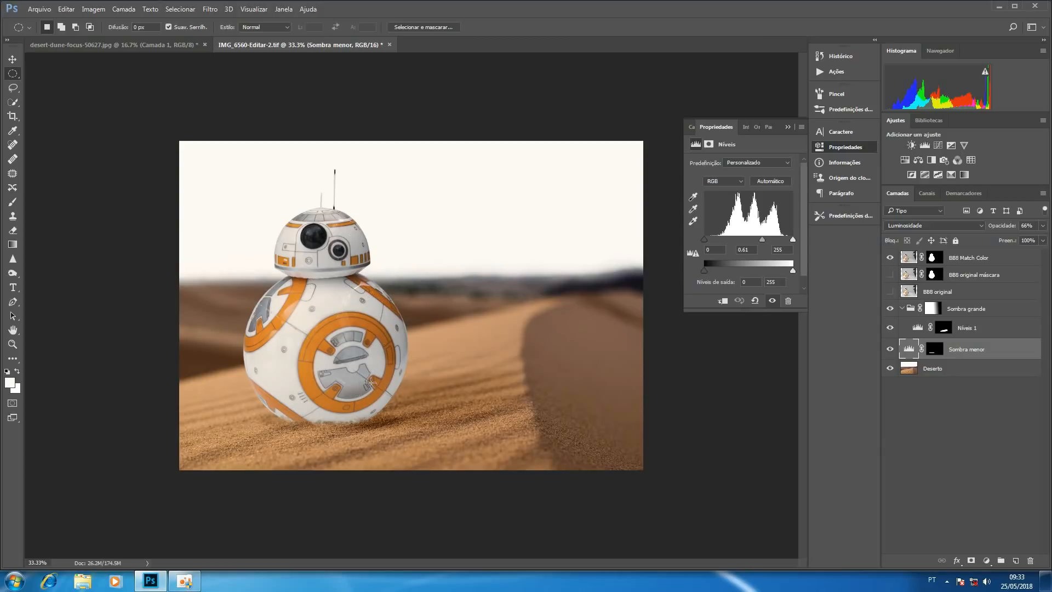
# Step: Add a Levels adjustment clipped to "BB8 Match Color" with midtones at 0.36, and fill its mask with black
pyautogui.click(965, 262)
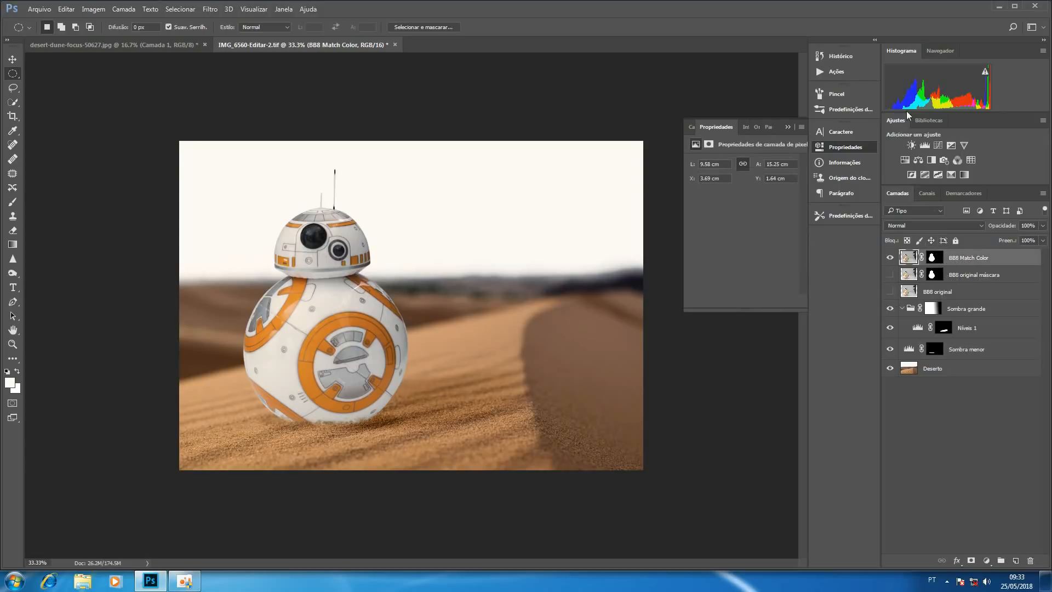
pyautogui.click(924, 145)
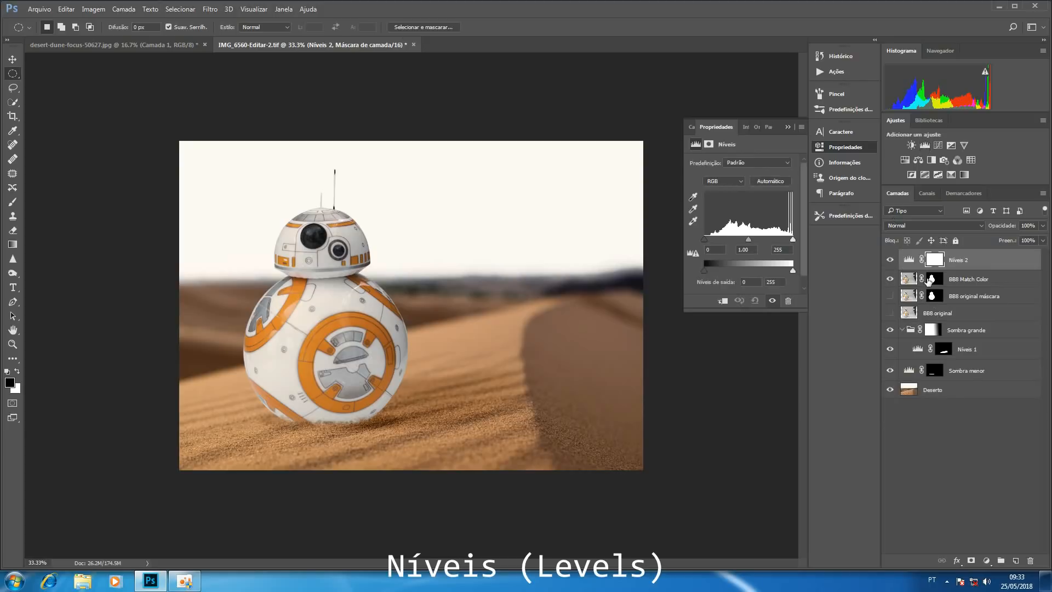
pyautogui.click(723, 302)
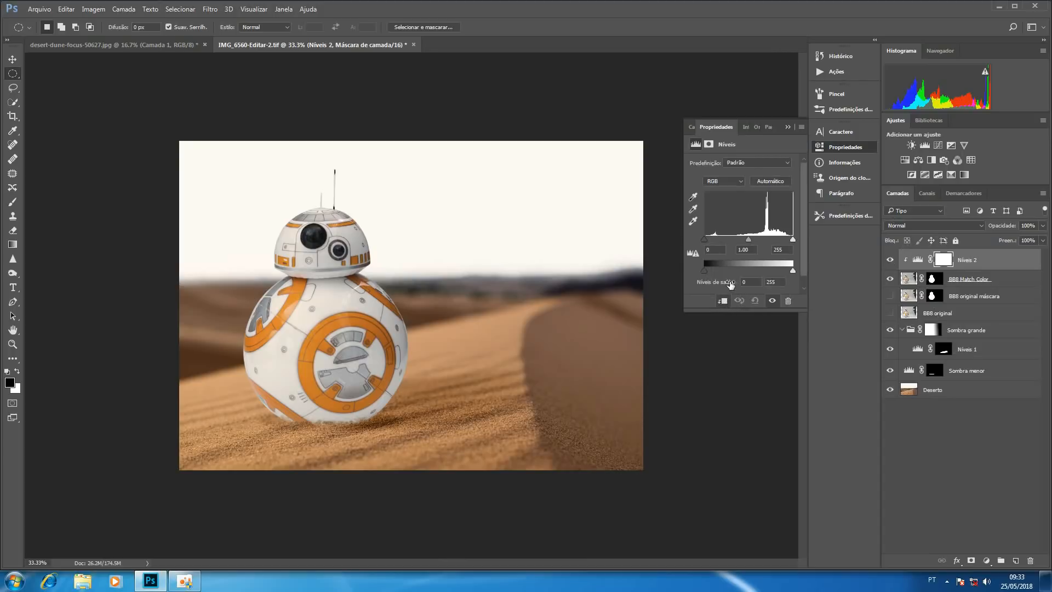
pyautogui.moveTo(749, 239); pyautogui.dragTo(773, 240)
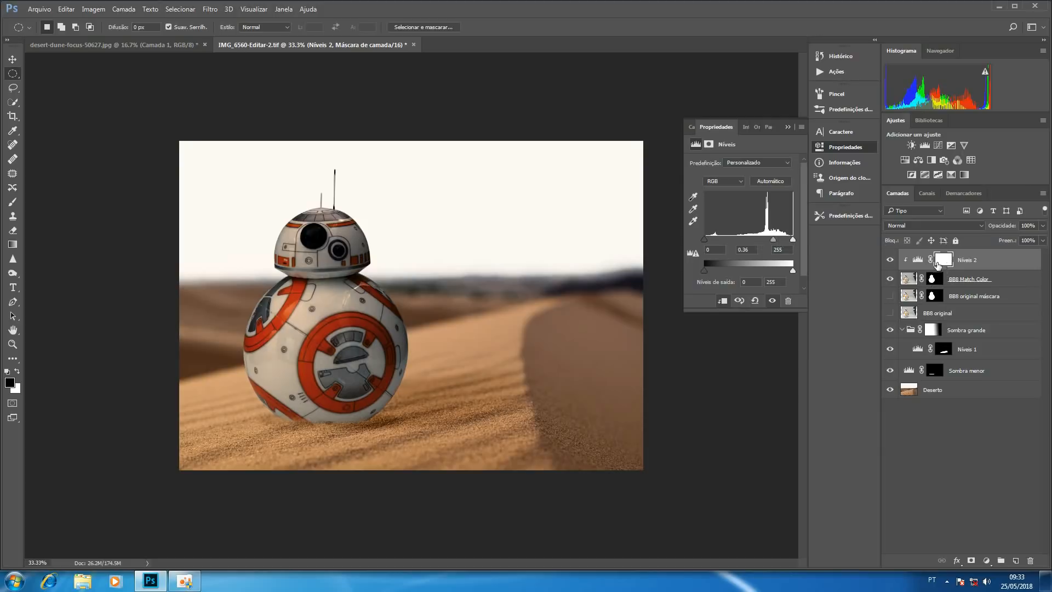
pyautogui.hotkey('alt', 'BackSpace')
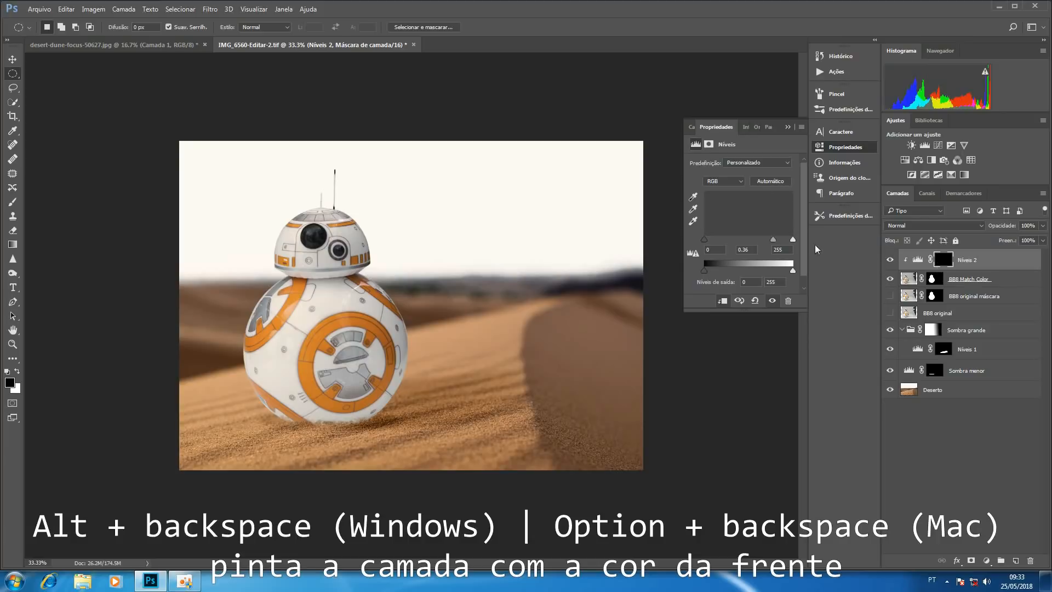
# Step: Paint white on the clipped Levels mask over the robot's right side with a 300 px soft brush at 32%, then 15% opacity
pyautogui.click(12, 202)
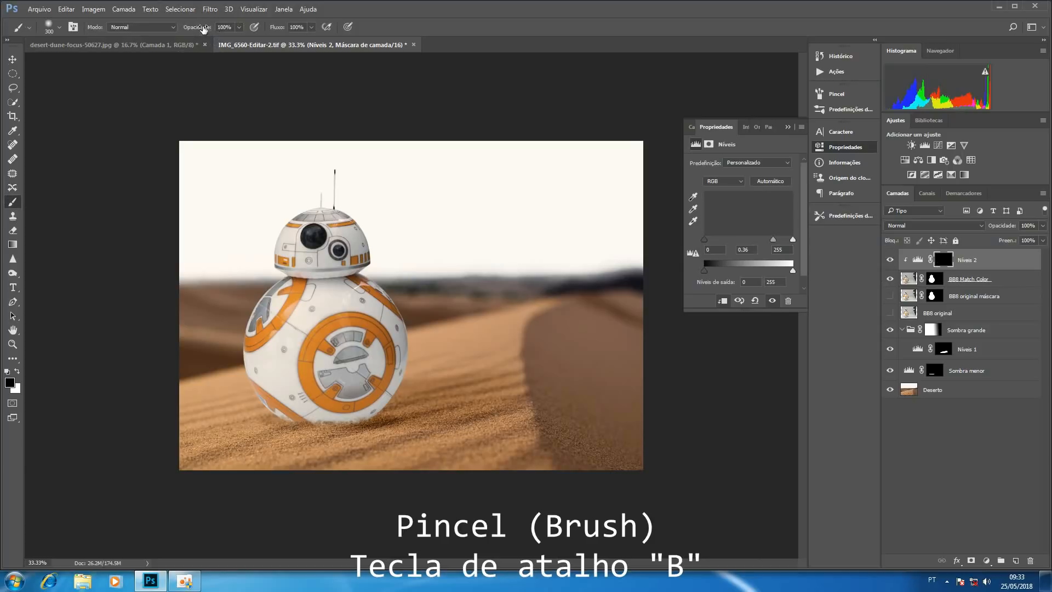
pyautogui.moveTo(200, 28); pyautogui.dragTo(162, 26)
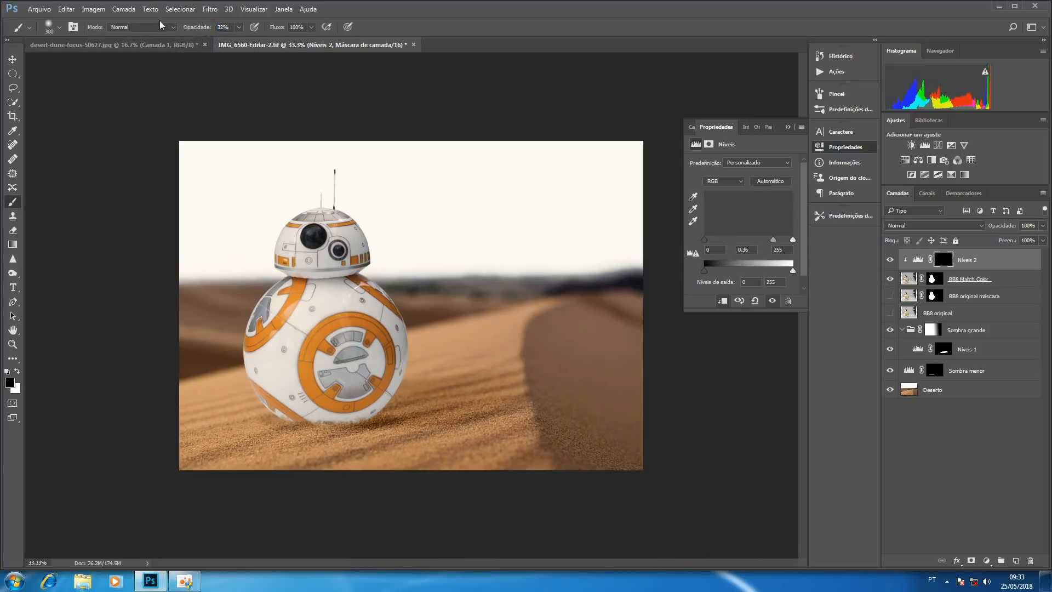
pyautogui.click(59, 27)
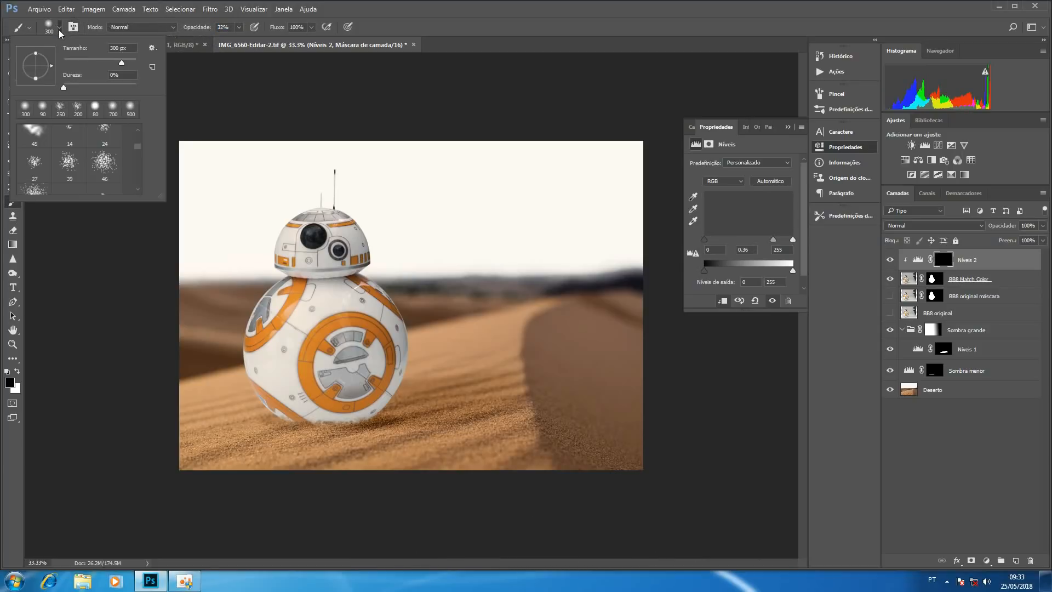
pyautogui.click(576, 208)
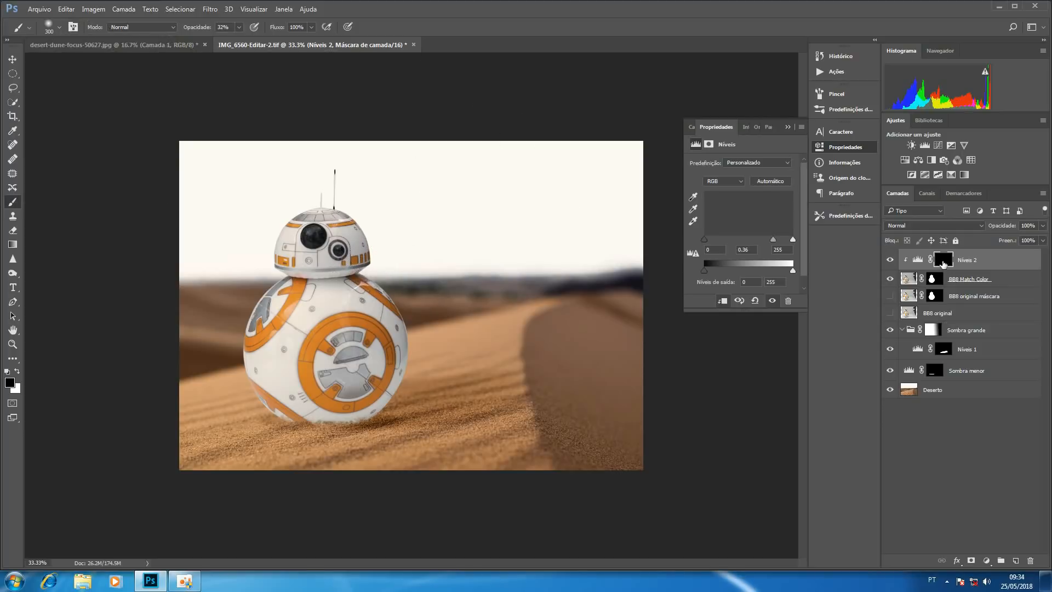
pyautogui.press('x')
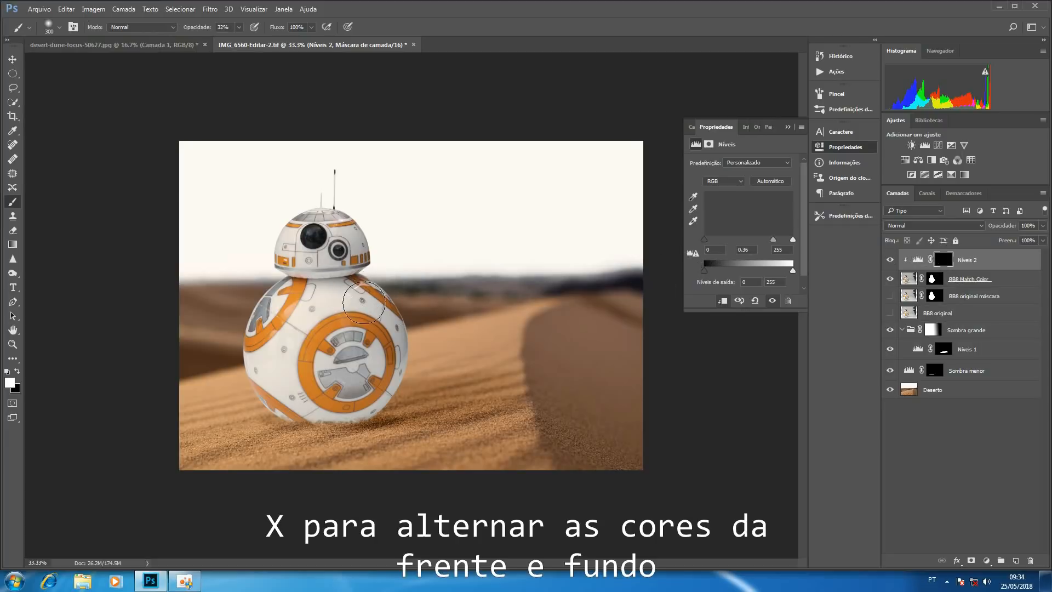
pyautogui.moveTo(369, 306); pyautogui.dragTo(378, 360)
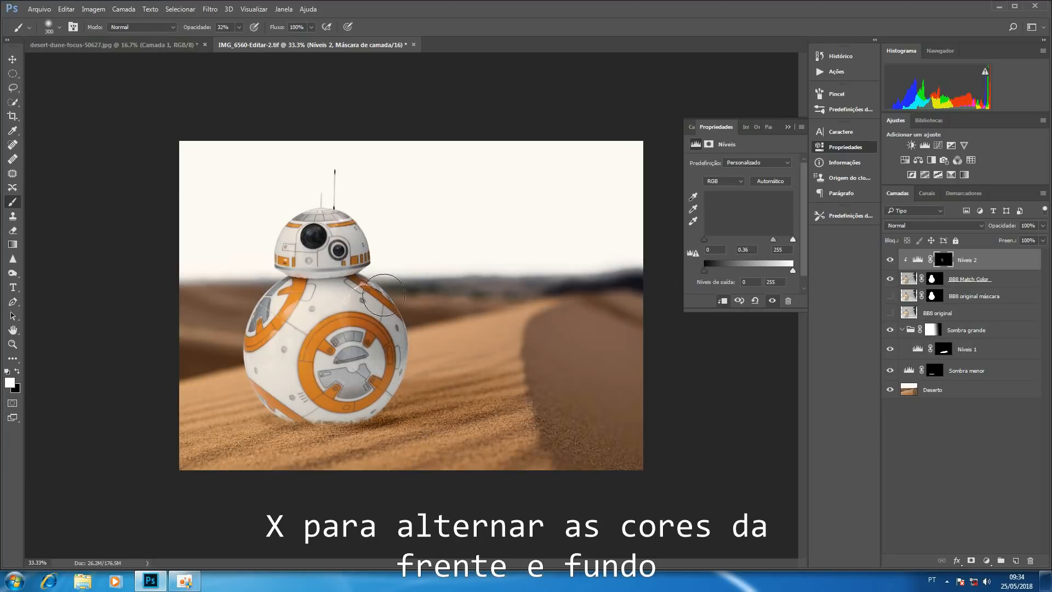
pyautogui.moveTo(351, 243); pyautogui.dragTo(354, 234)
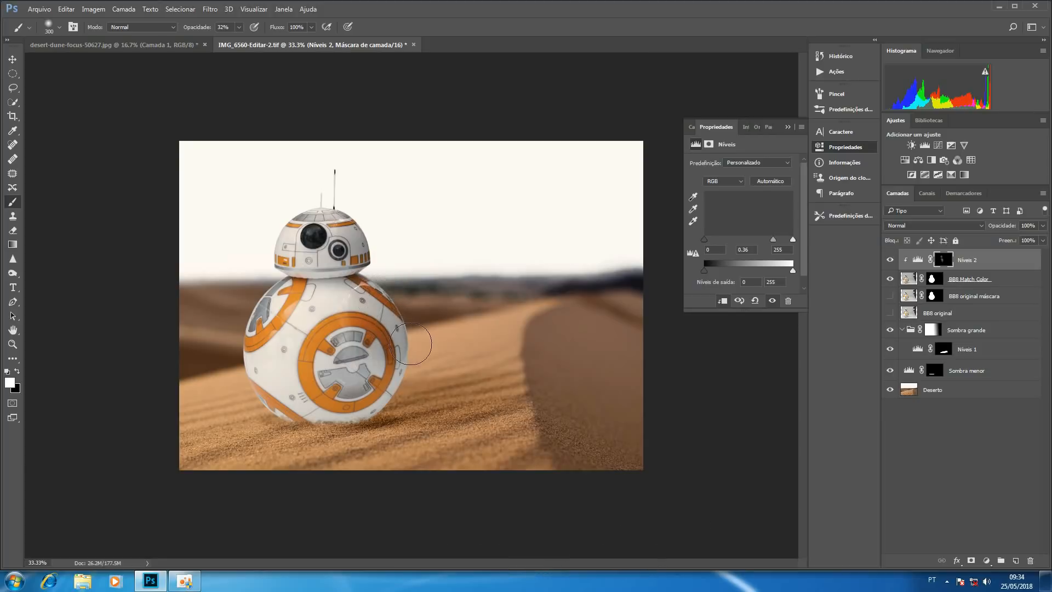
pyautogui.moveTo(206, 27); pyautogui.dragTo(195, 30)
pyautogui.moveTo(407, 347)
pyautogui.mouseDown()
pyautogui.moveTo(340, 420)
pyautogui.moveTo(386, 378)
pyautogui.mouseUp()
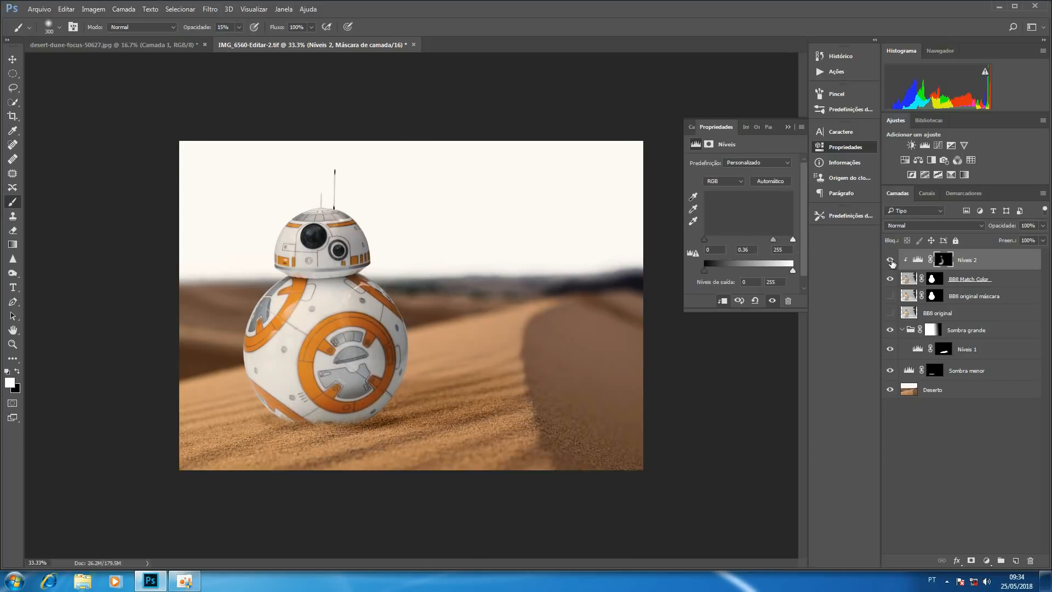
# Step: Compare the robot with its shading hidden and shown, and rename the clipped Levels layer "Sombra BB8"
pyautogui.click(891, 261)
pyautogui.click(891, 260)
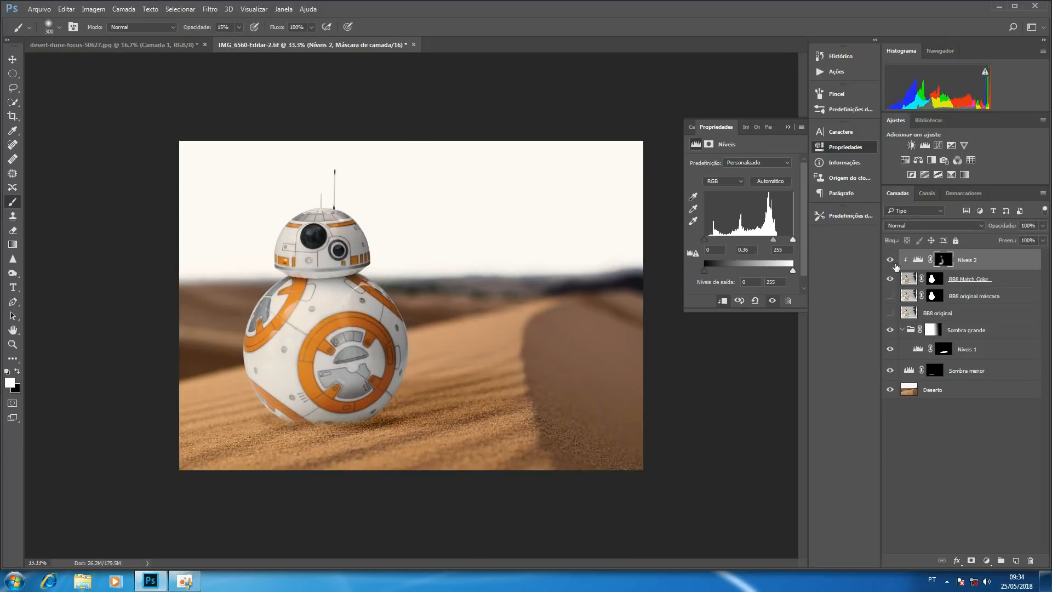
pyautogui.doubleClick(969, 259)
pyautogui.write('Sombra')
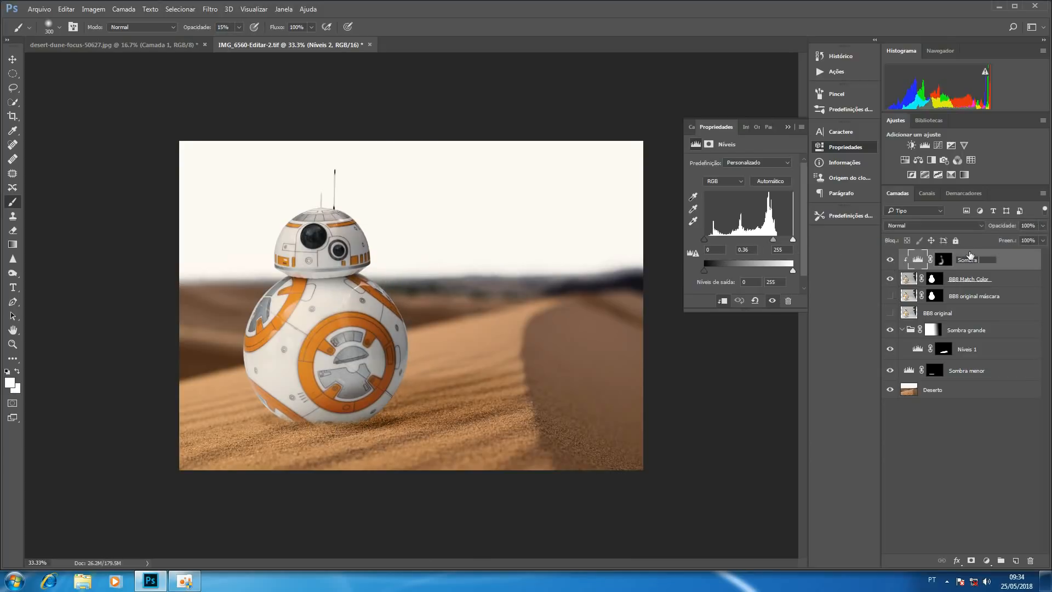
pyautogui.write(' BB8')
pyautogui.press('Return')
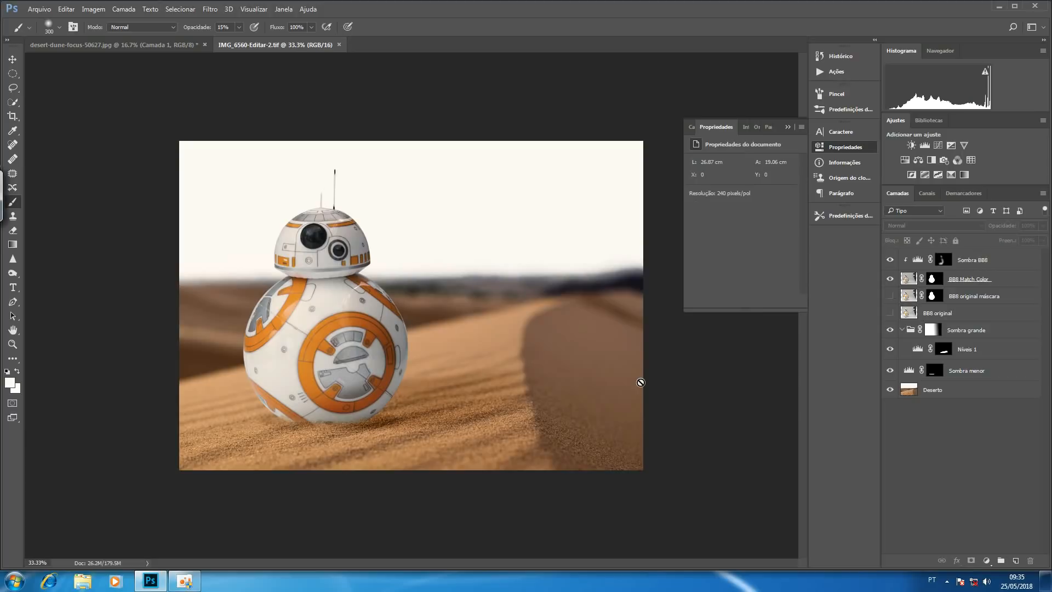
# Step: With the Sombra BB8 layer selected, choose the 498 particle brush tip and set its size to 400 px
pyautogui.click(1000, 260)
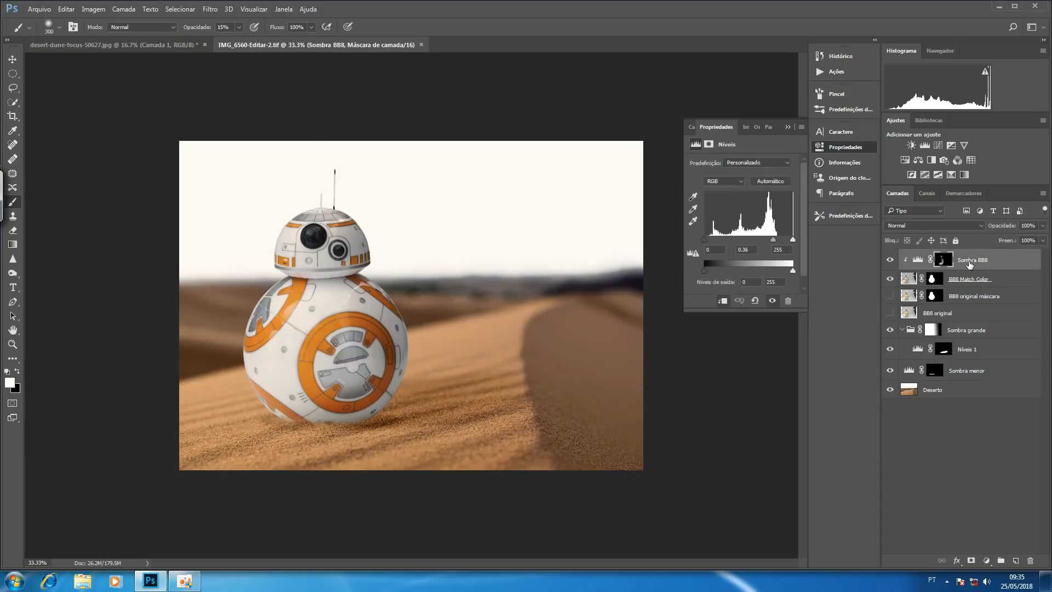
pyautogui.click(59, 28)
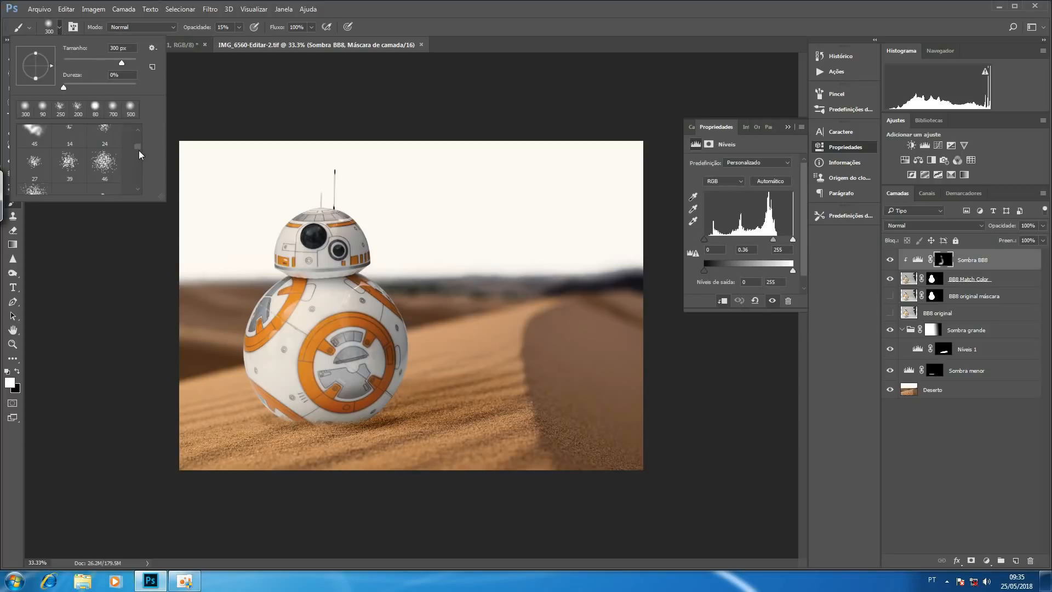
pyautogui.click(139, 189)
pyautogui.click(138, 189)
pyautogui.click(139, 190)
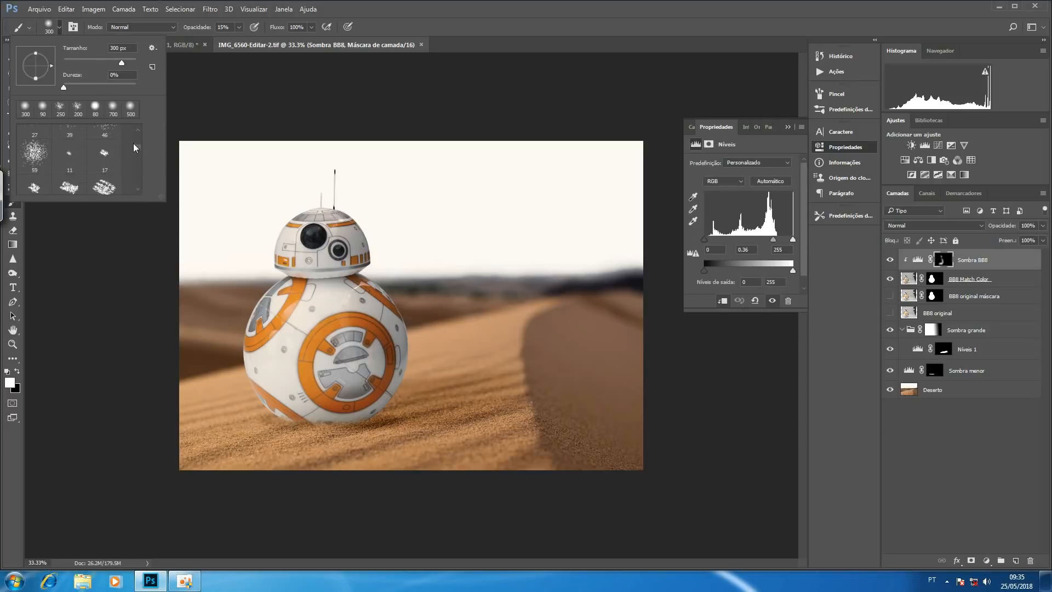
pyautogui.moveTo(137, 145); pyautogui.dragTo(139, 156)
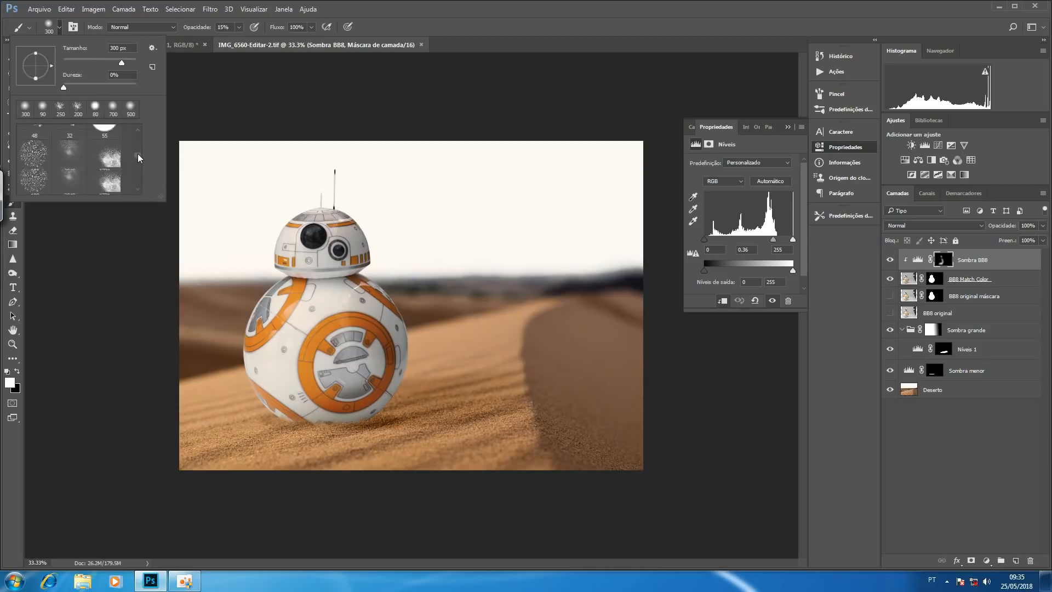
pyautogui.click(70, 177)
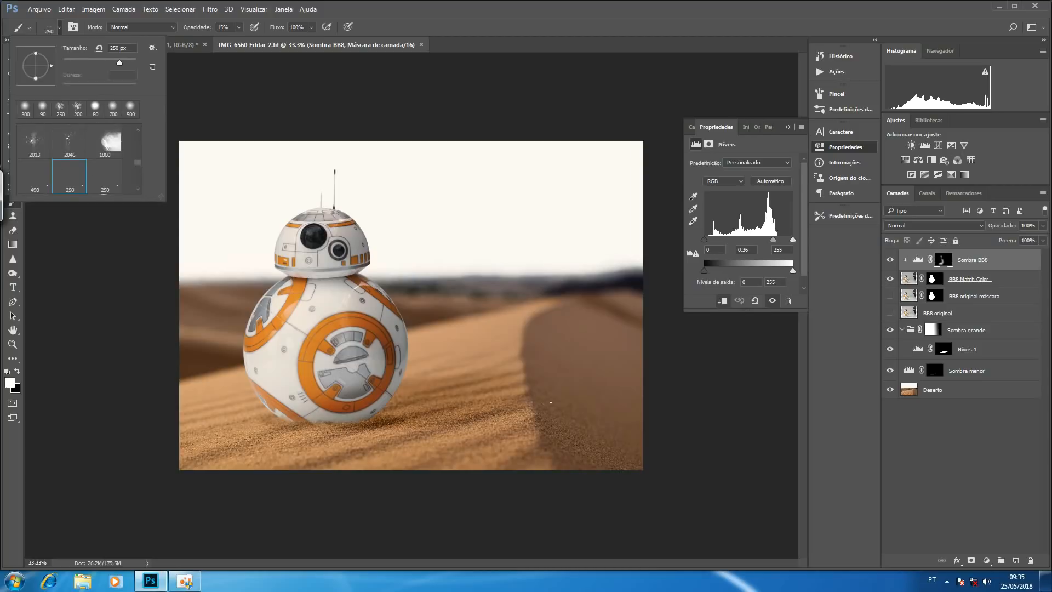
pyautogui.click(556, 383)
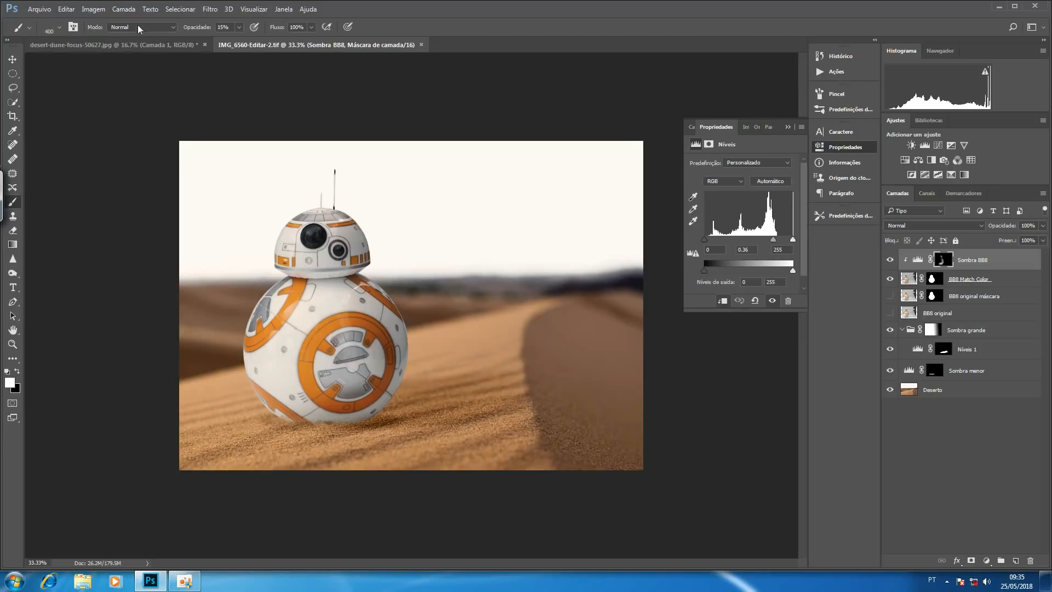
# Step: Keep Shape Dynamics and Scattering enabled for the particle brush and lower its scatter amount
pyautogui.click(73, 26)
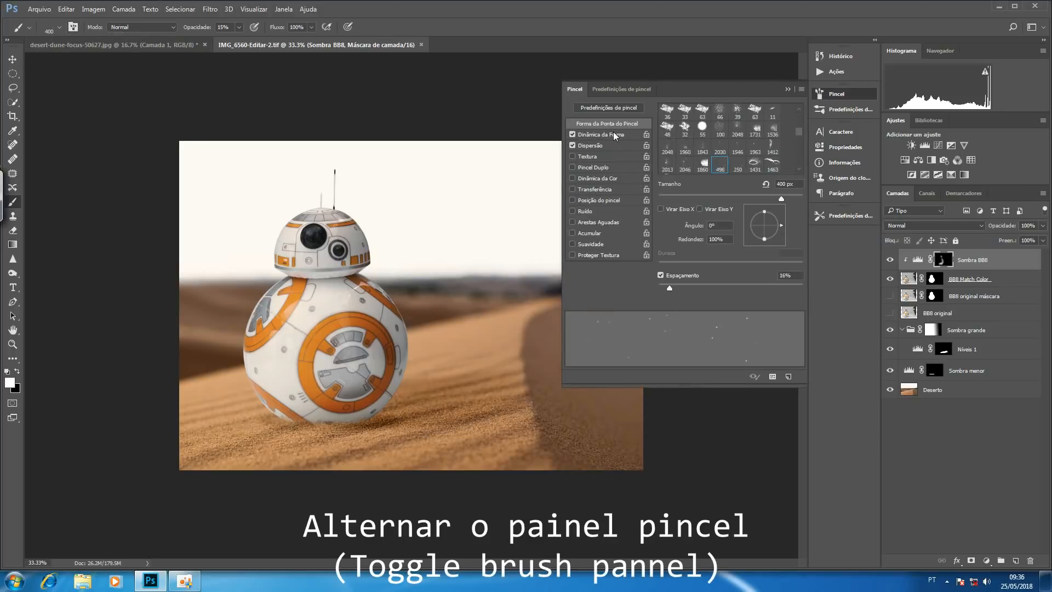
pyautogui.click(574, 134)
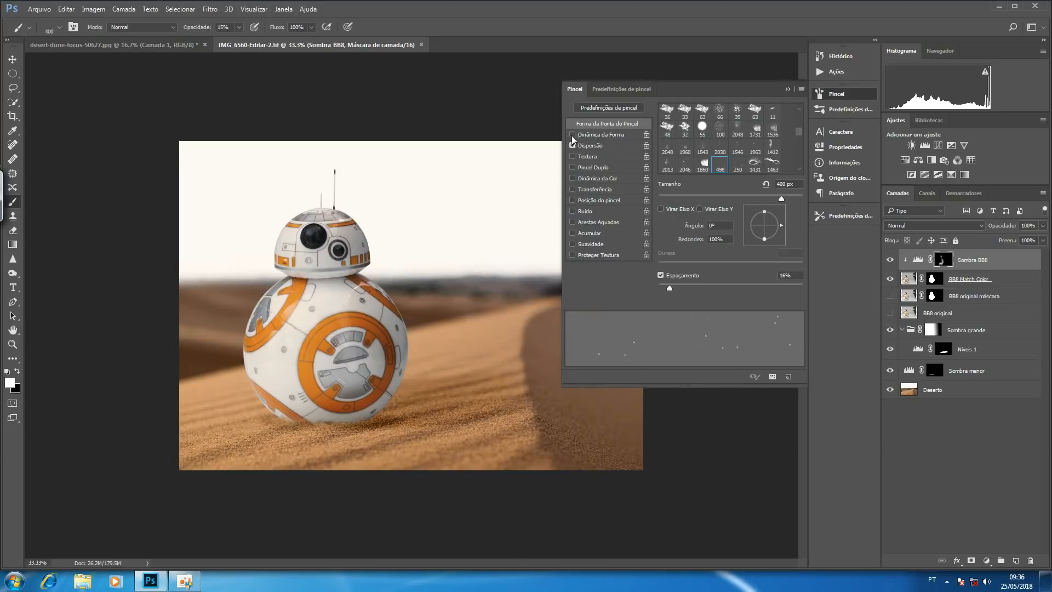
pyautogui.click(573, 134)
pyautogui.click(573, 145)
pyautogui.click(597, 146)
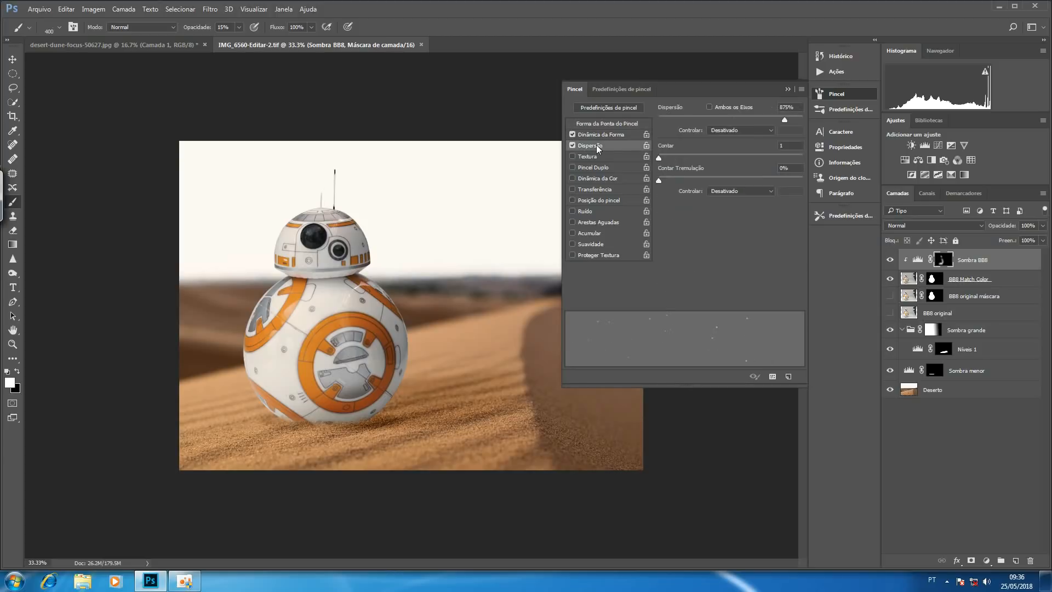
pyautogui.moveTo(786, 122)
pyautogui.mouseDown()
pyautogui.moveTo(659, 118)
pyautogui.moveTo(702, 123)
pyautogui.mouseUp()
pyautogui.press('F5')
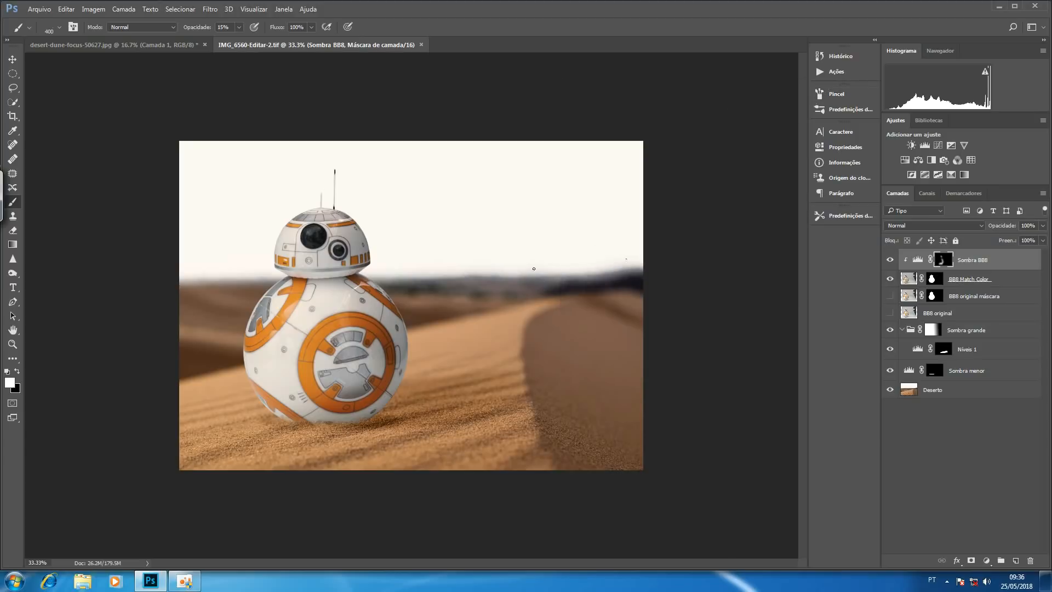
# Step: Sample a light sand colour from the dune on the Deserto layer as the foreground colour
pyautogui.click(924, 392)
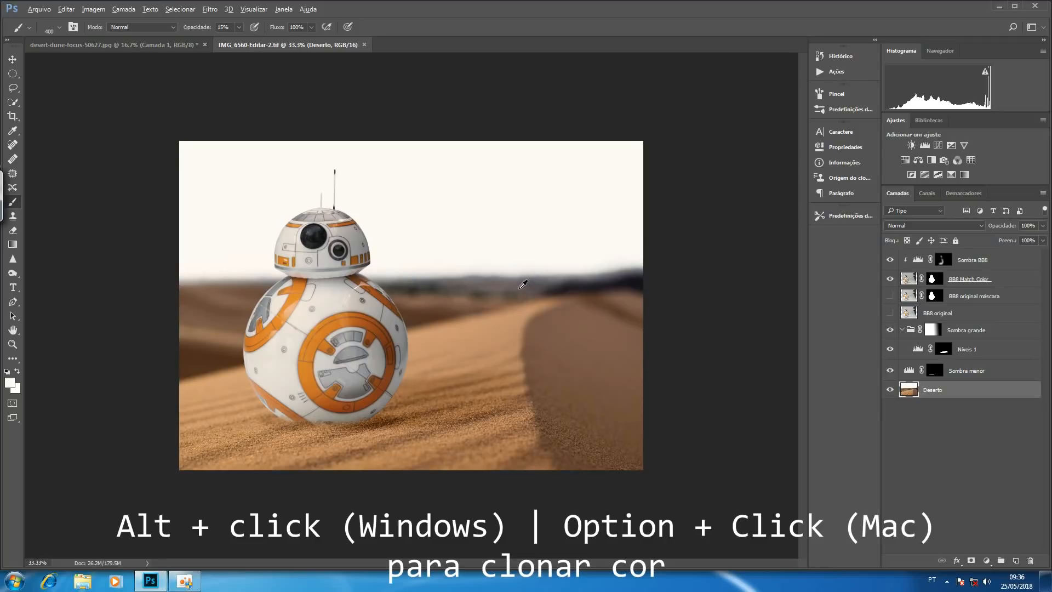
pyautogui.keyDown('alt'); pyautogui.click(520, 311); pyautogui.keyUp('alt')
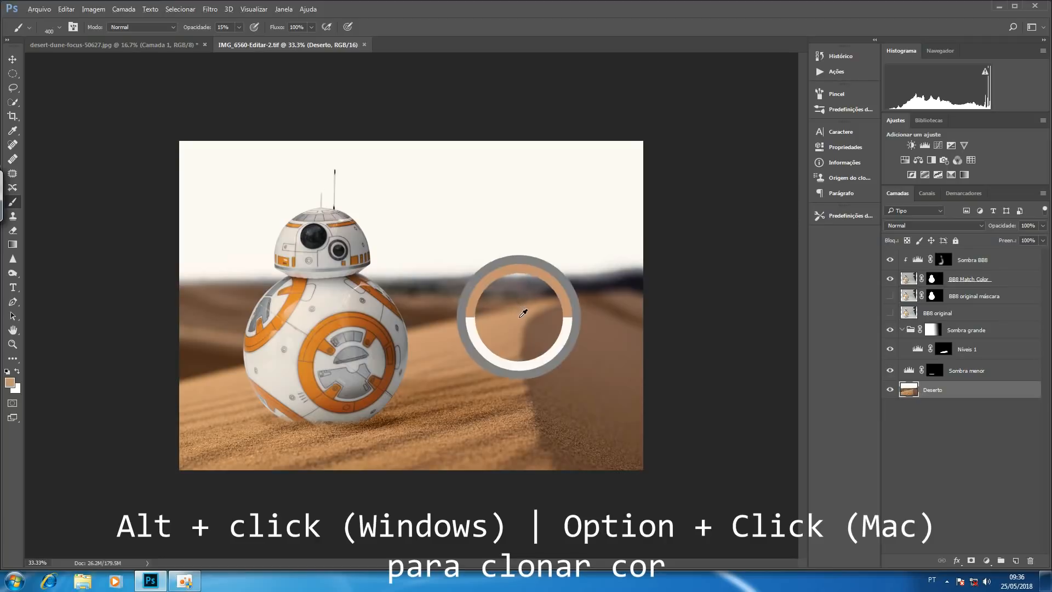
pyautogui.keyDown('alt'); pyautogui.click(548, 301); pyautogui.keyUp('alt')
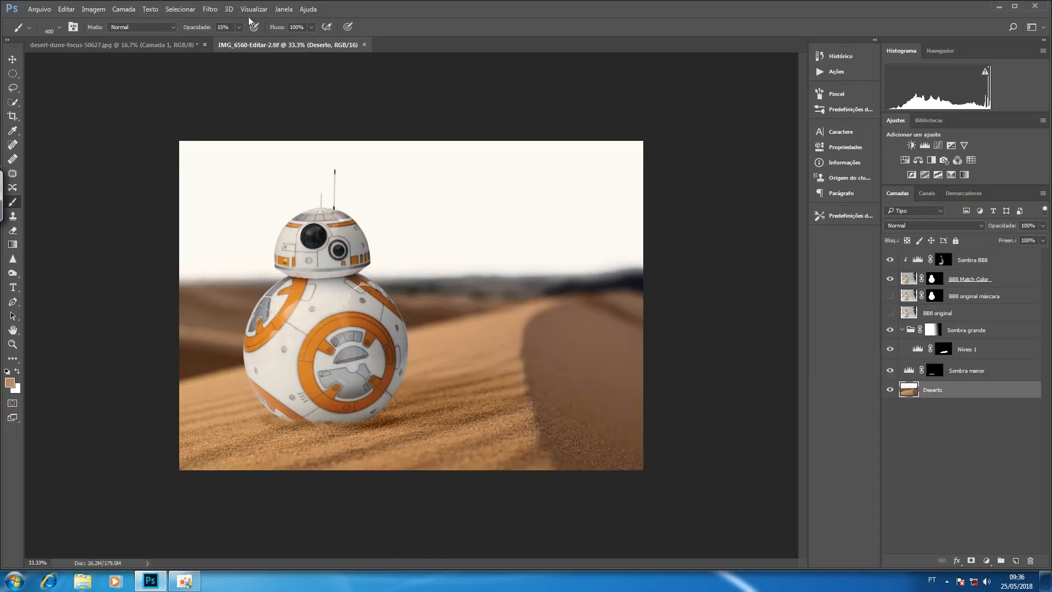
# Step: Set the brush to 100% opacity, add a new layer above Sombra BB8 and scatter sand particles over the scene at 500 px
pyautogui.moveTo(193, 30); pyautogui.dragTo(251, 29)
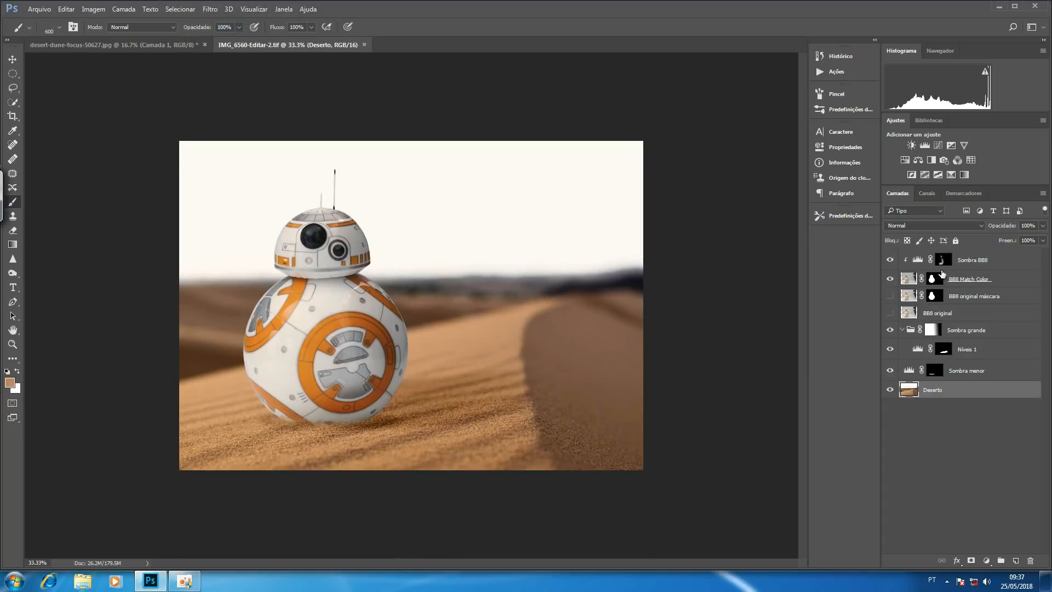
pyautogui.click(972, 265)
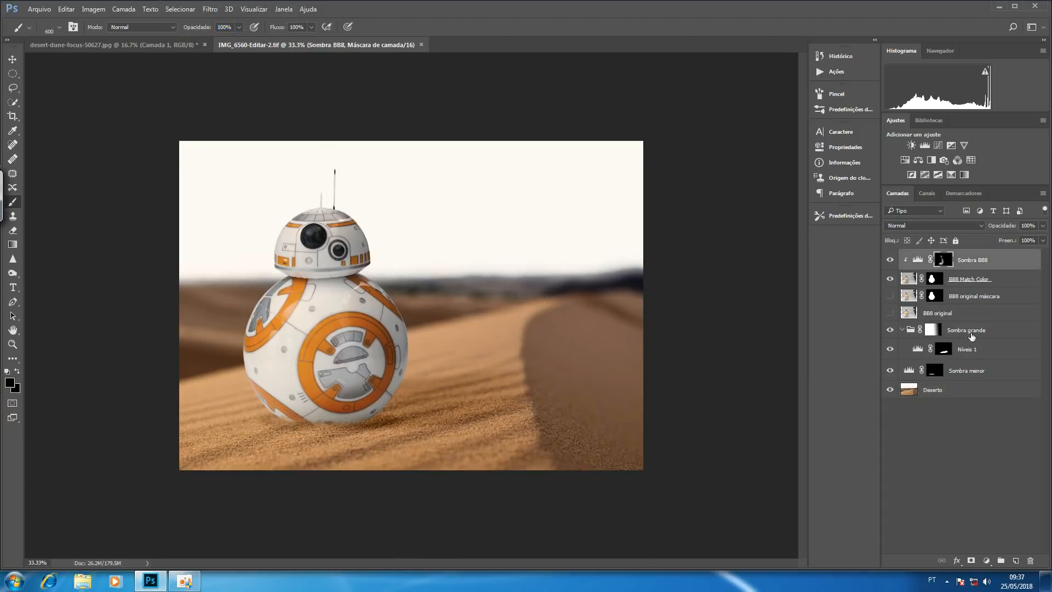
pyautogui.click(1016, 561)
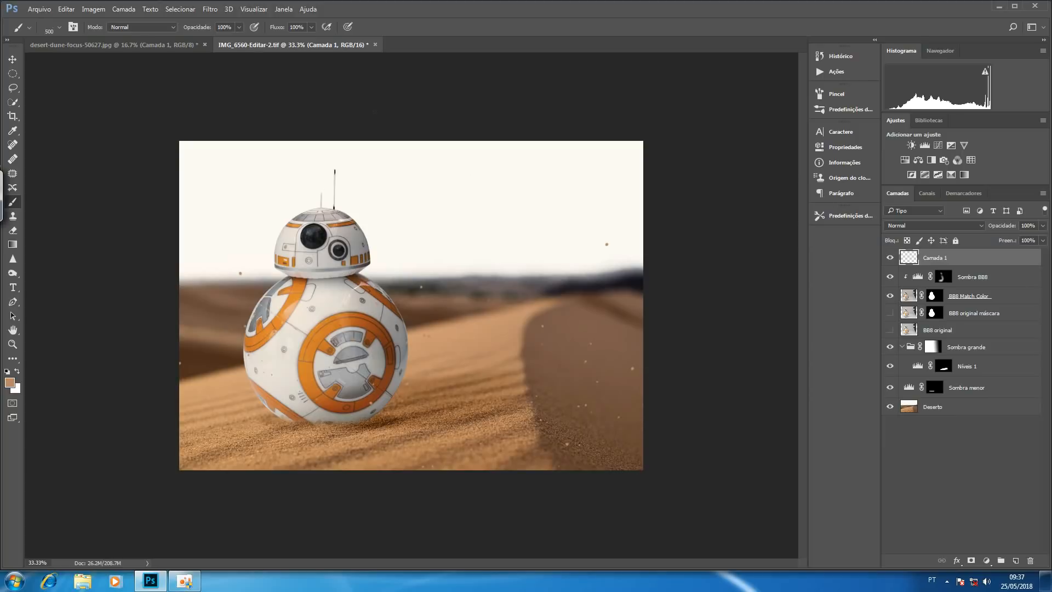
# Step: Apply a slight Motion Blur to the sand particle layer at an angle of -23°
pyautogui.click(211, 9)
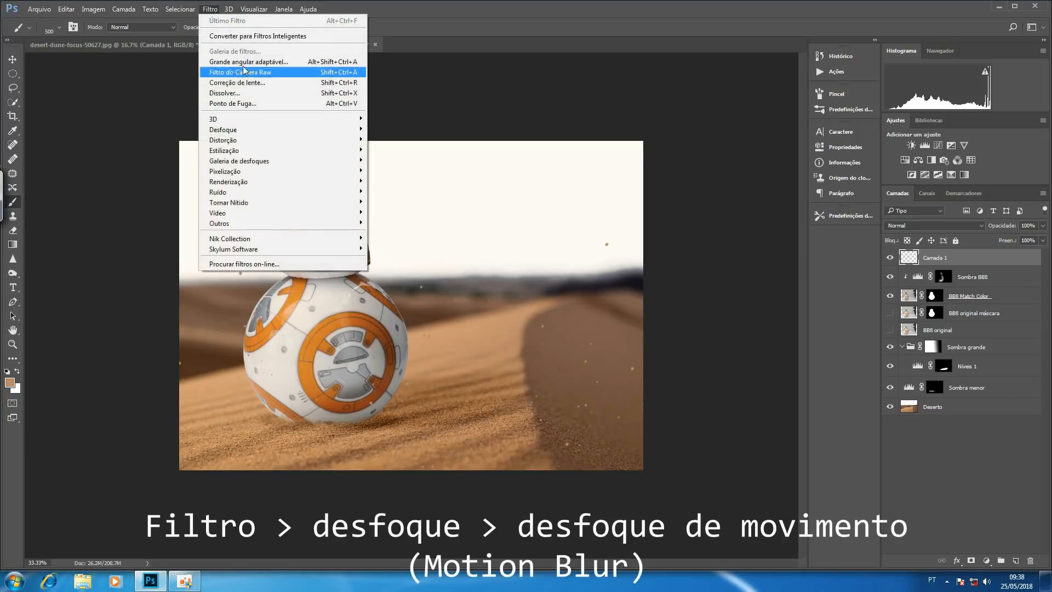
pyautogui.moveTo(336, 129)
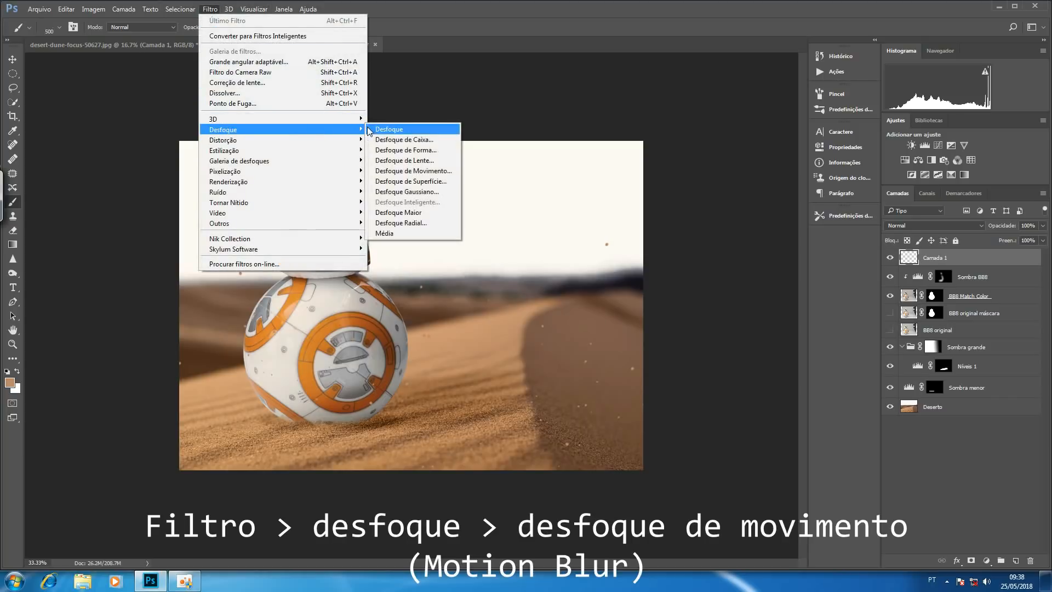
pyautogui.click(393, 171)
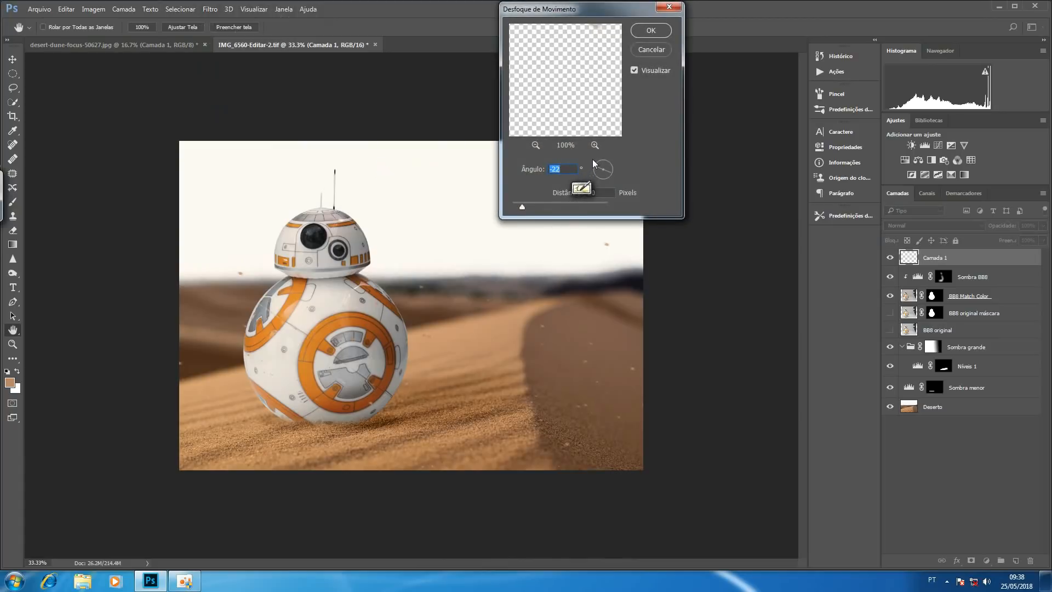
pyautogui.moveTo(599, 174); pyautogui.dragTo(608, 172)
pyautogui.moveTo(519, 203); pyautogui.dragTo(521, 204)
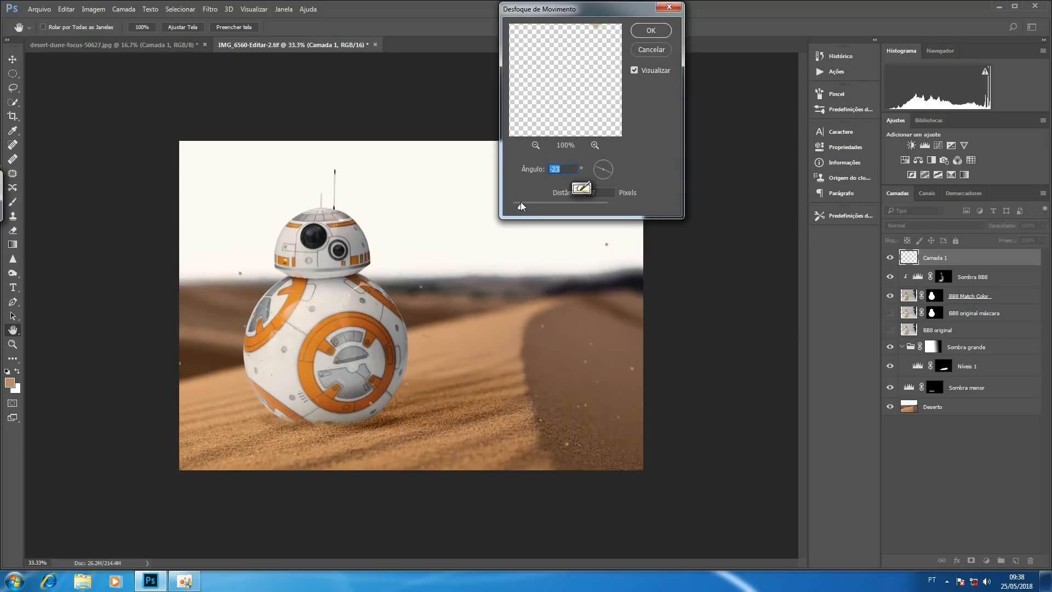
pyautogui.click(655, 30)
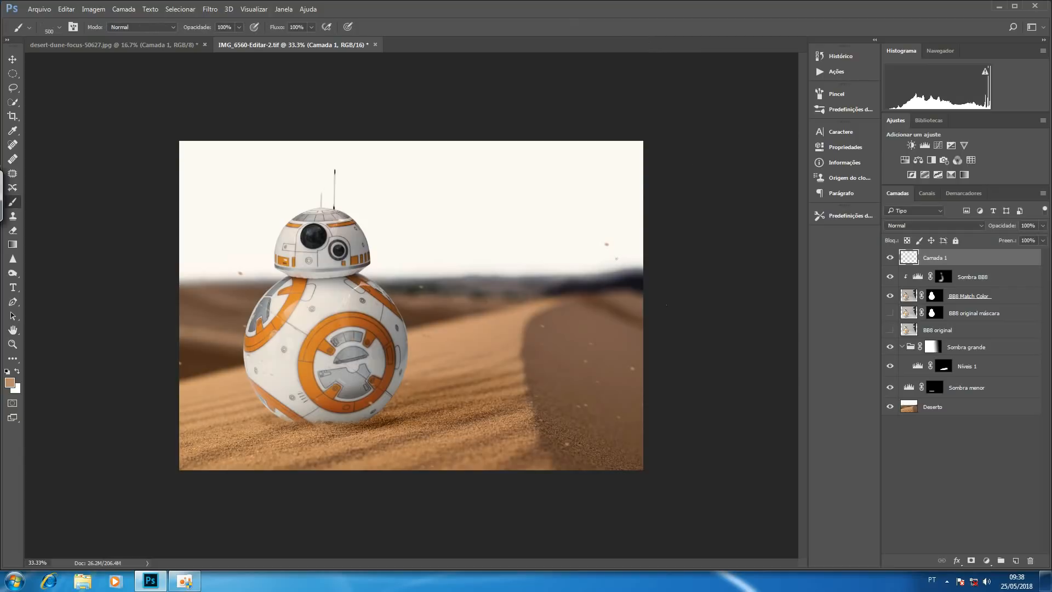
# Step: Add a mask to the particle layer and paint out unwanted particles in black with a soft round brush enlarged to 300 px
pyautogui.click(972, 561)
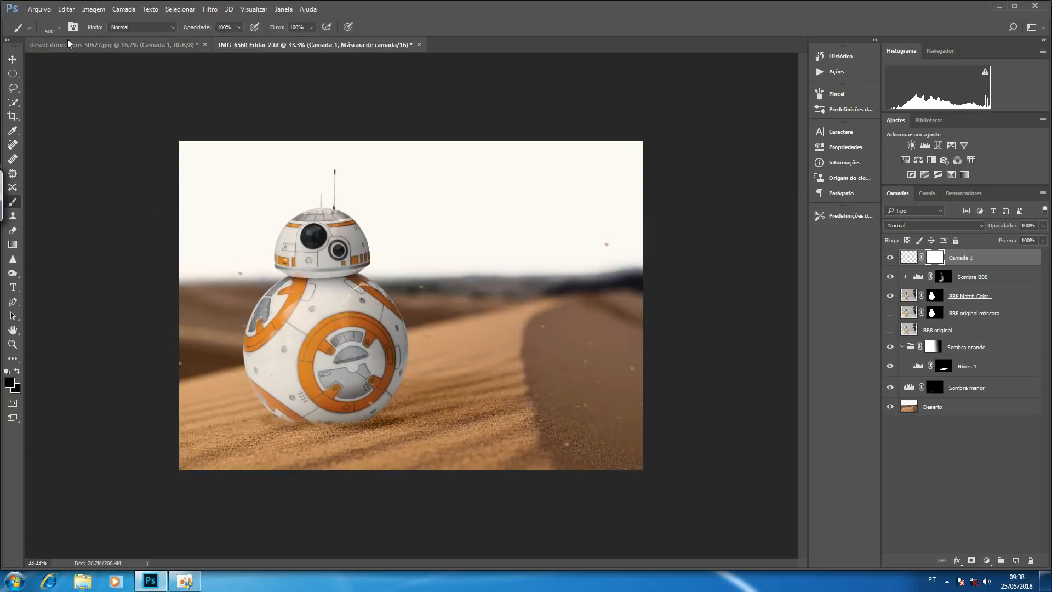
pyautogui.click(59, 27)
pyautogui.click(94, 107)
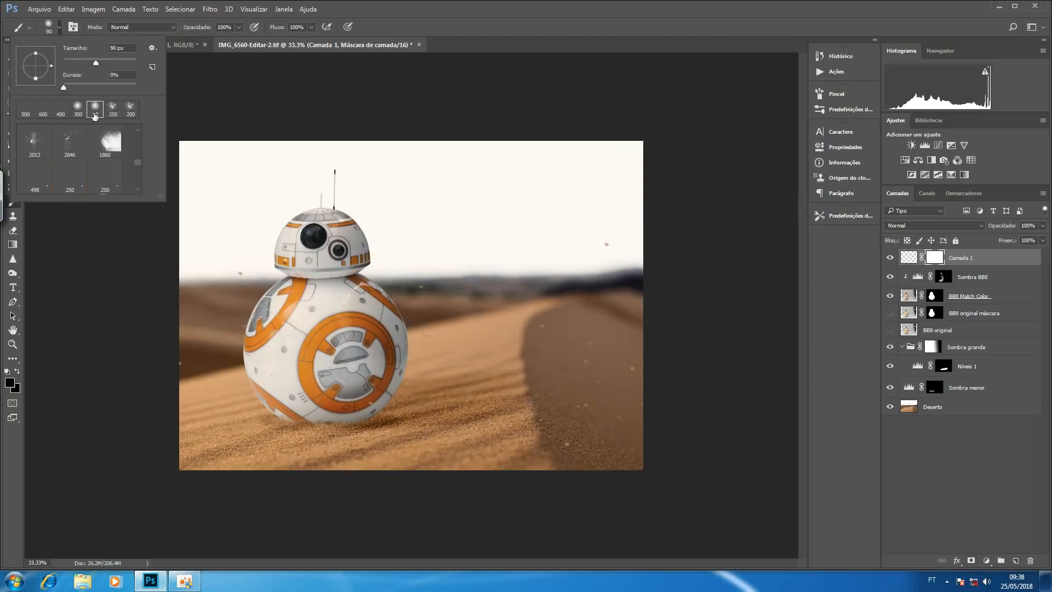
pyautogui.click(512, 305)
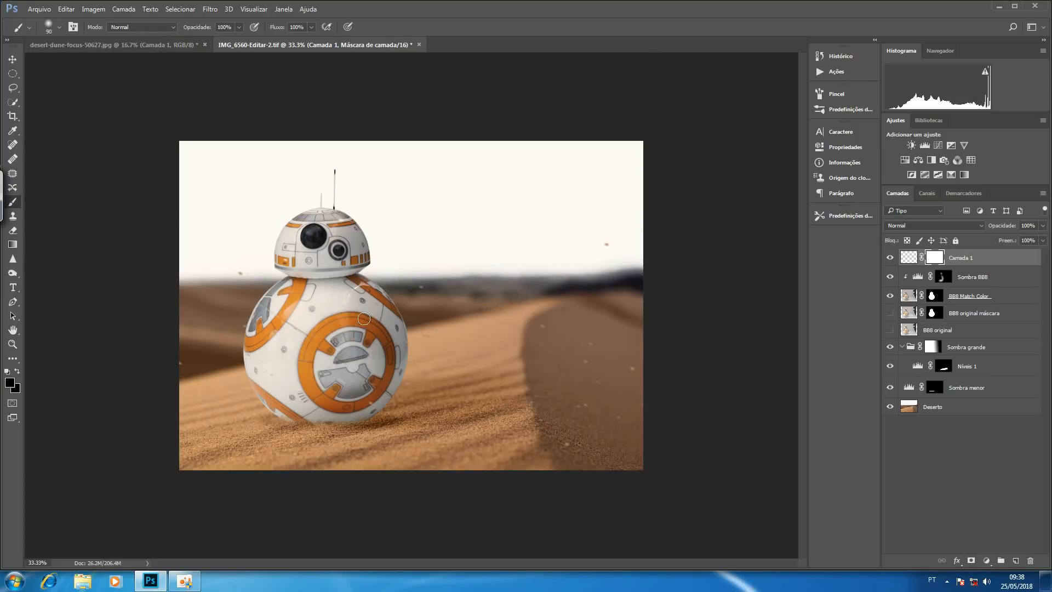
pyautogui.press(']')
pyautogui.press(']')
pyautogui.press(']')
pyautogui.press(']')
pyautogui.press(']')
pyautogui.press(']')
pyautogui.press(']')
pyautogui.click(168, 362)
# Step: Set the sand particle layer's opacity to 66%
pyautogui.moveTo(1009, 229); pyautogui.dragTo(987, 230)
pyautogui.press('Return')
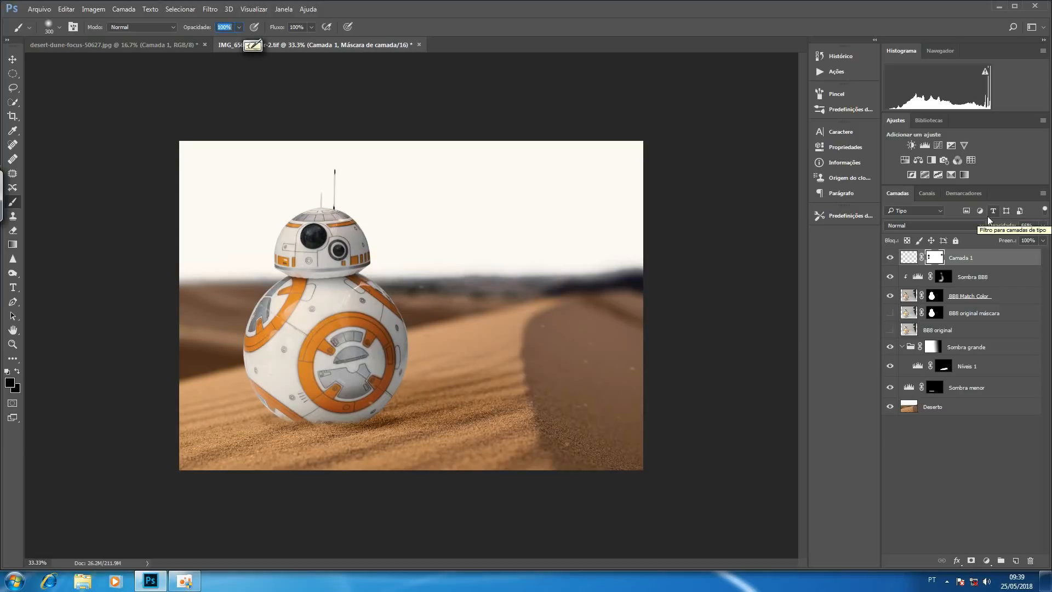
pyautogui.press('Return')
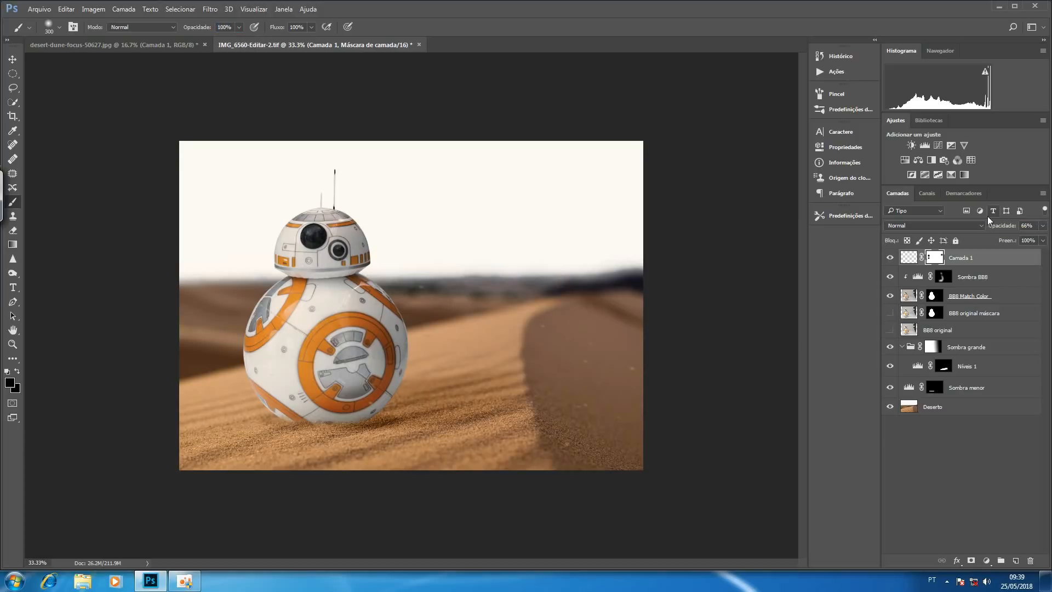